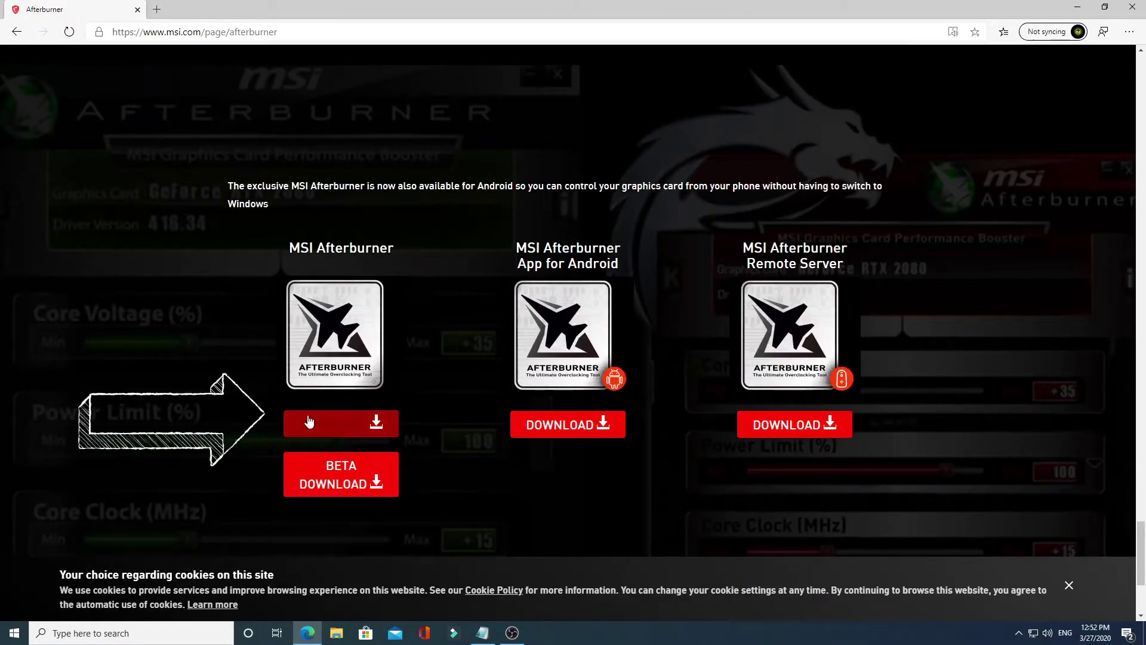
Step: Download the standard (non-beta) MSI Afterburner installer for Windows
left_click(352, 428)
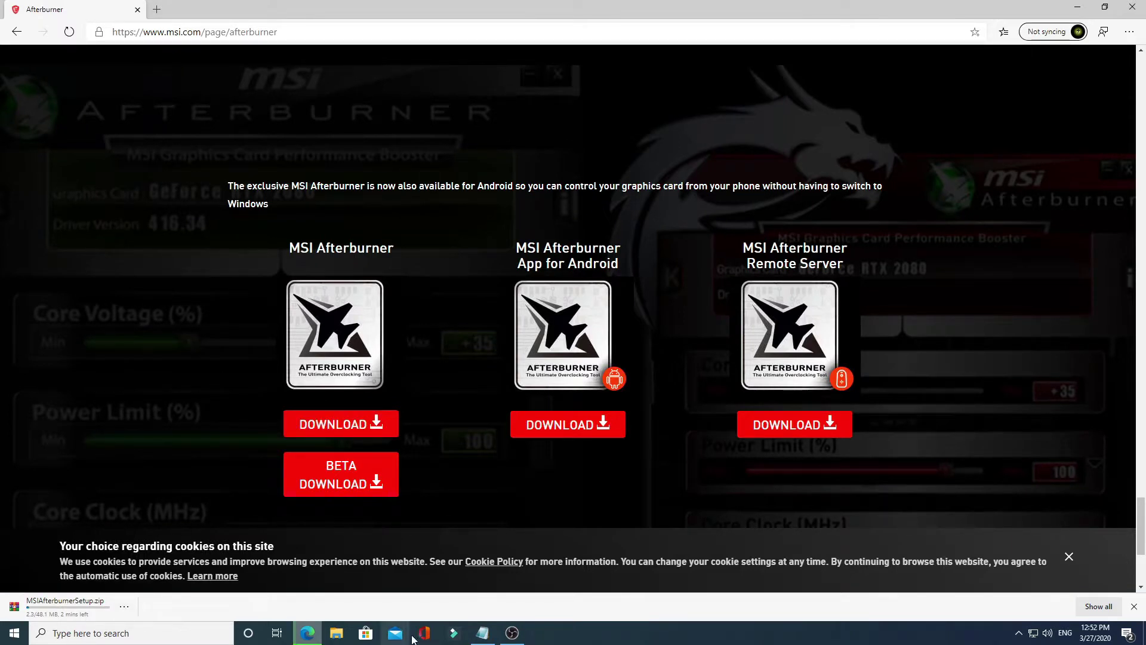
Step: Switch to the Notepad notes, add "till download is complete" to the download line of step1, and return to the download page
left_click(483, 632)
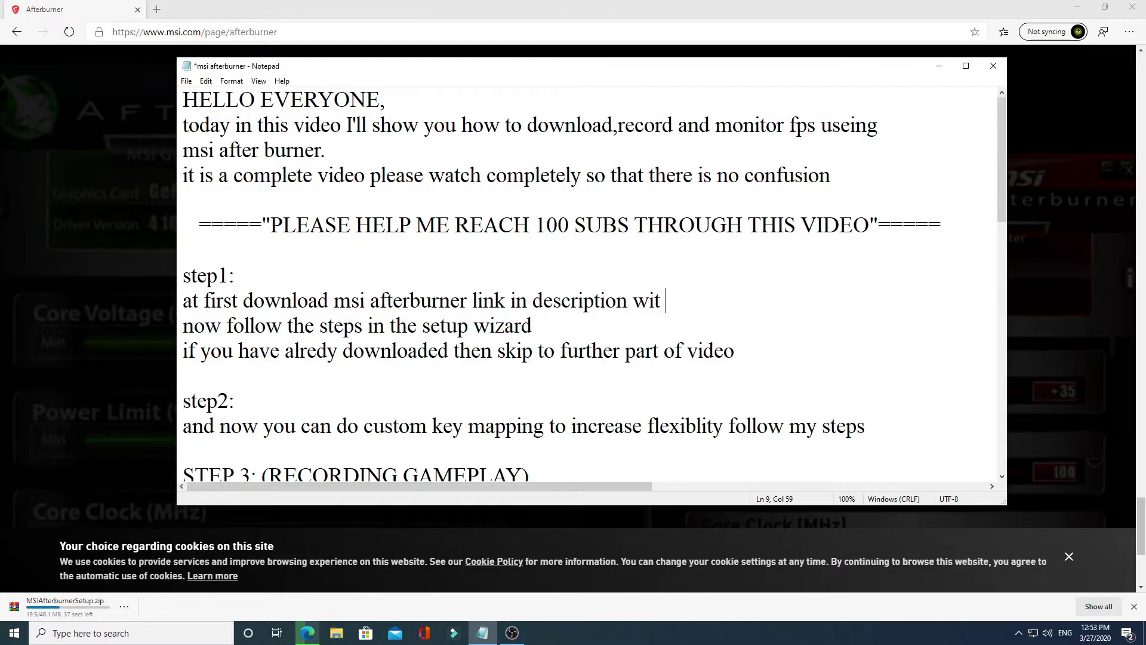
type("till downloa")
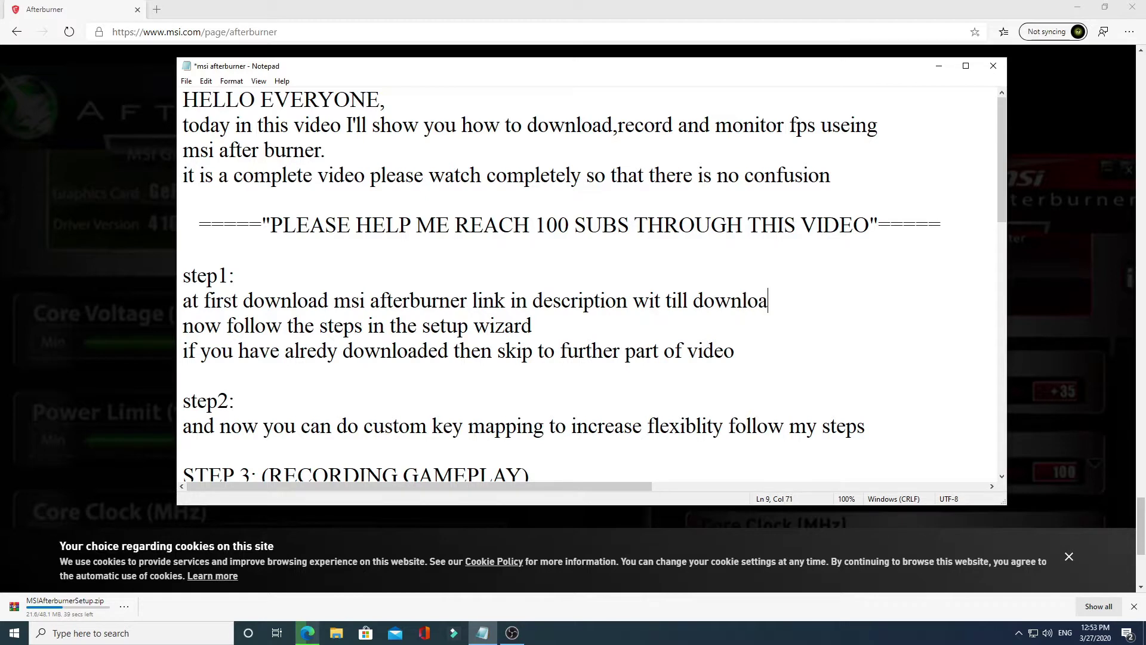
type("d is comp")
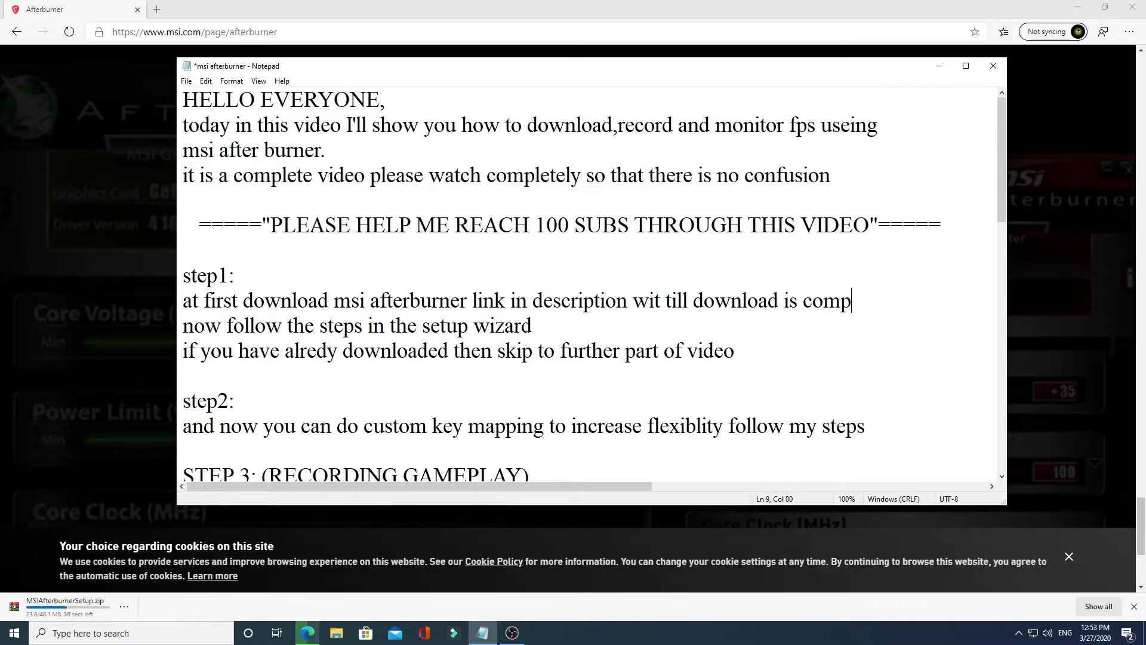
type("lete")
left_click(483, 632)
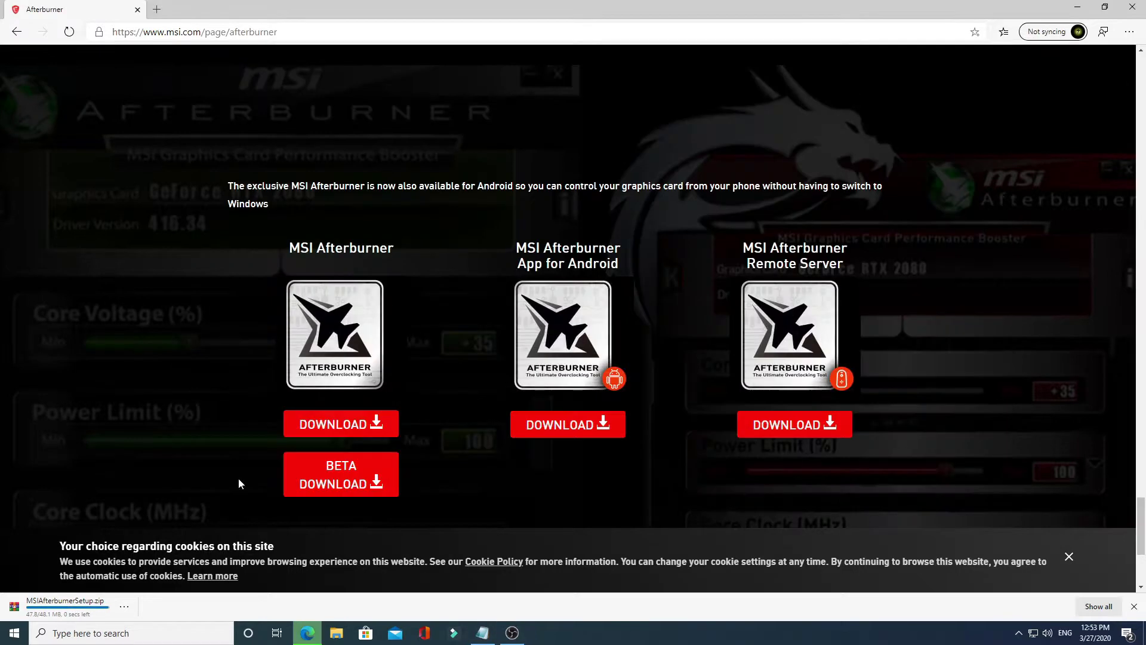
Step: Extend the step1 download note in Notepad with "it is completed now extract useing winrar", then minimize the notes
left_click(483, 632)
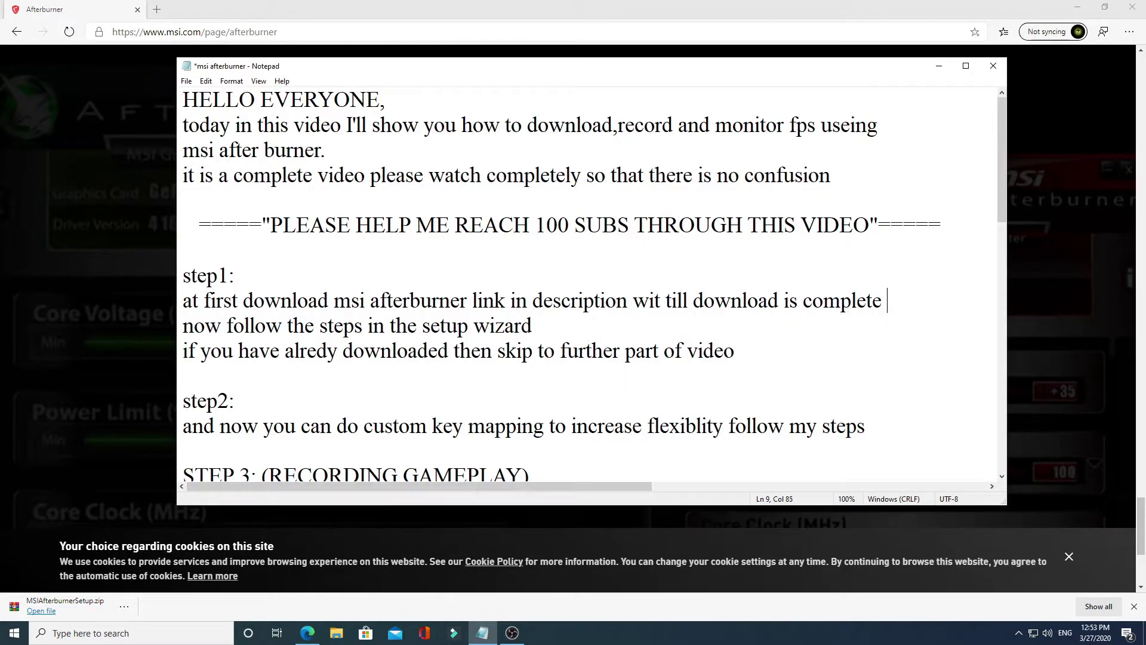
key("Return")
type("is com")
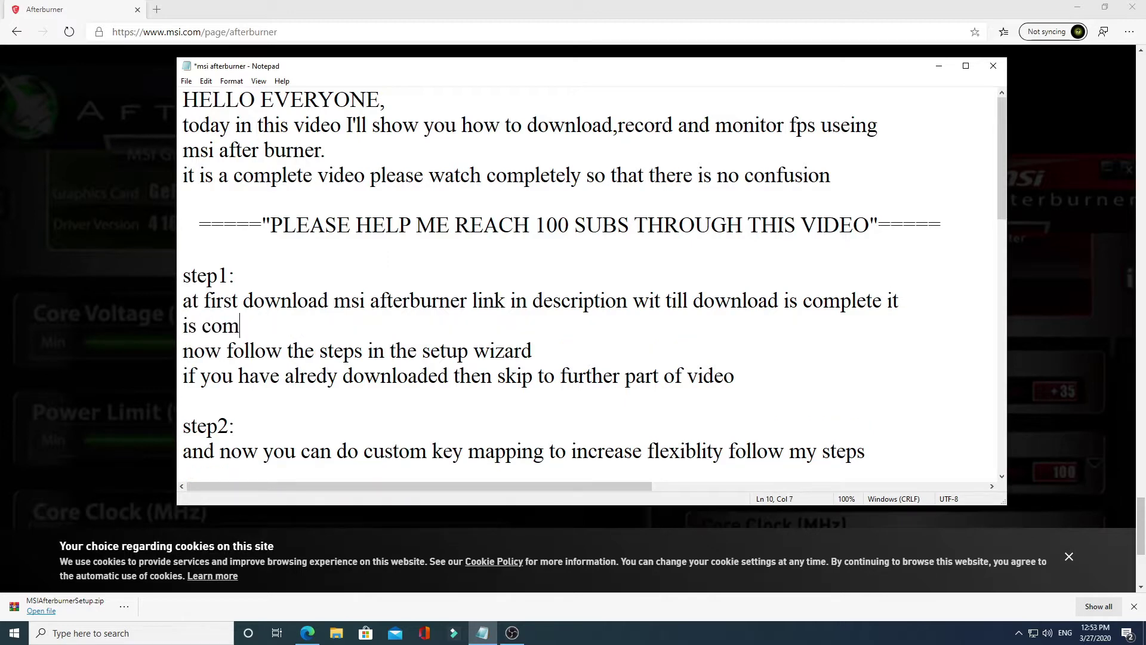
type("pleted now extract")
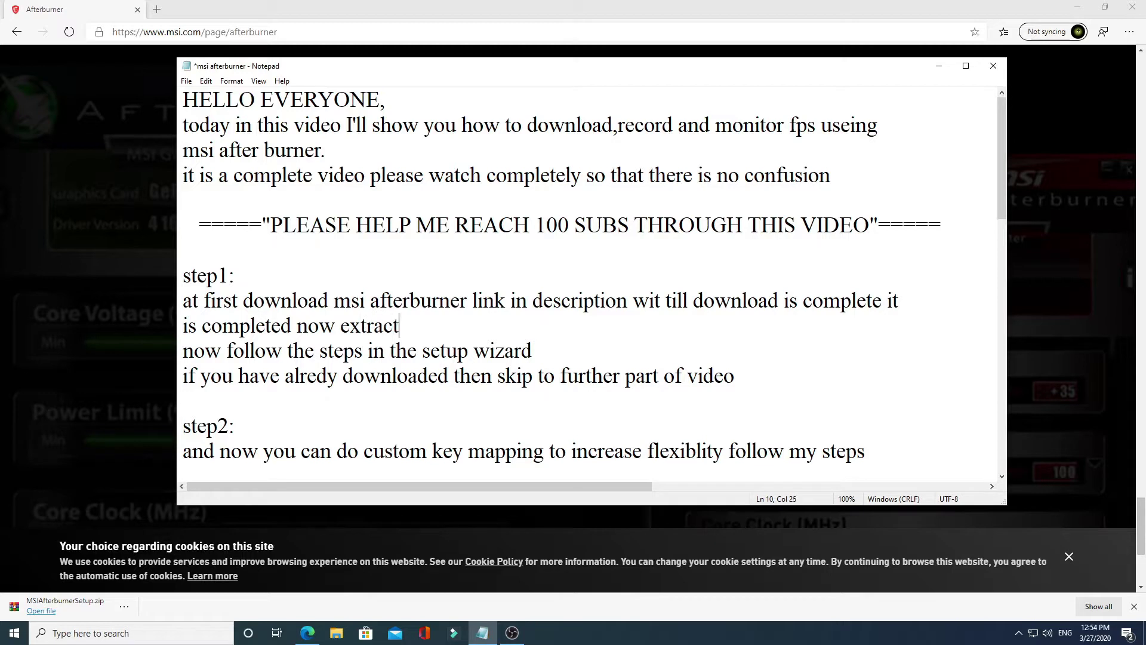
type(" useing winrar")
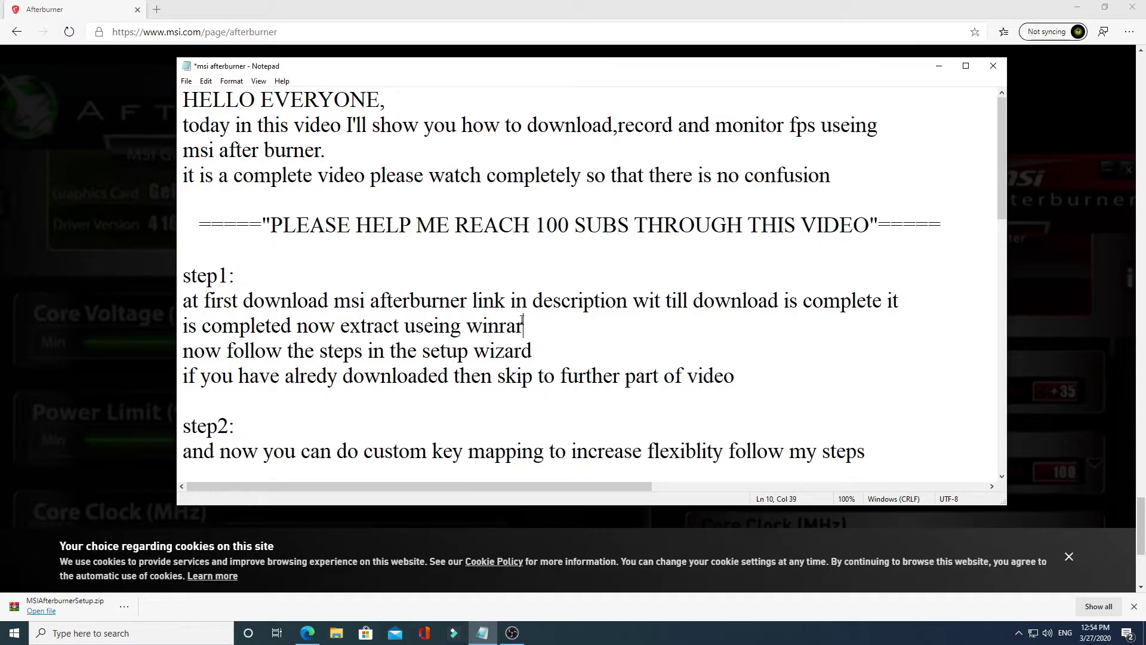
left_click_drag(523, 323, 467, 325)
left_click(565, 327)
left_click(939, 66)
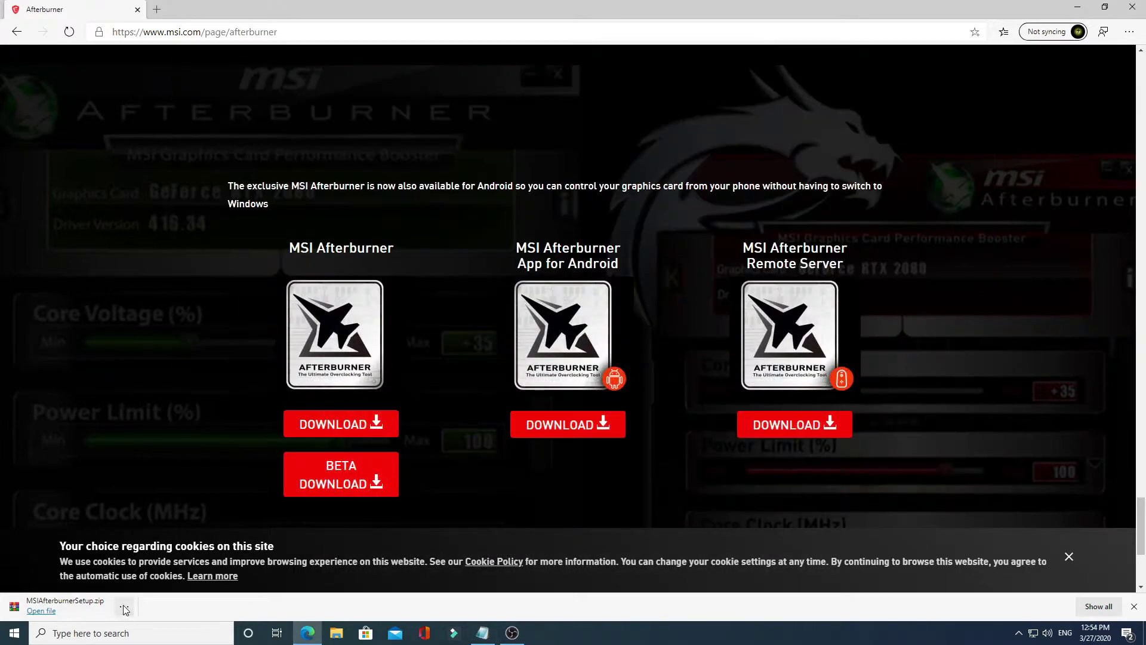
Step: Show the downloaded MSIAfterburnerSetup archive in its folder and move it to the desktop, leaving the desktop clear of windows
left_click(124, 607)
left_click(169, 542)
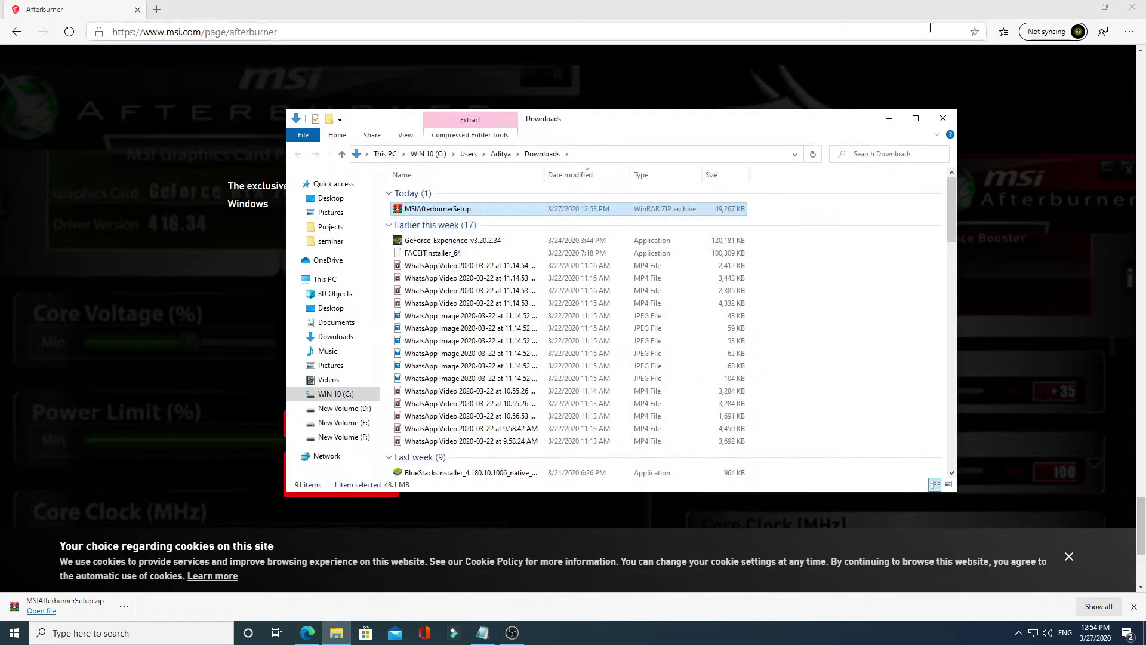
left_click(1082, 7)
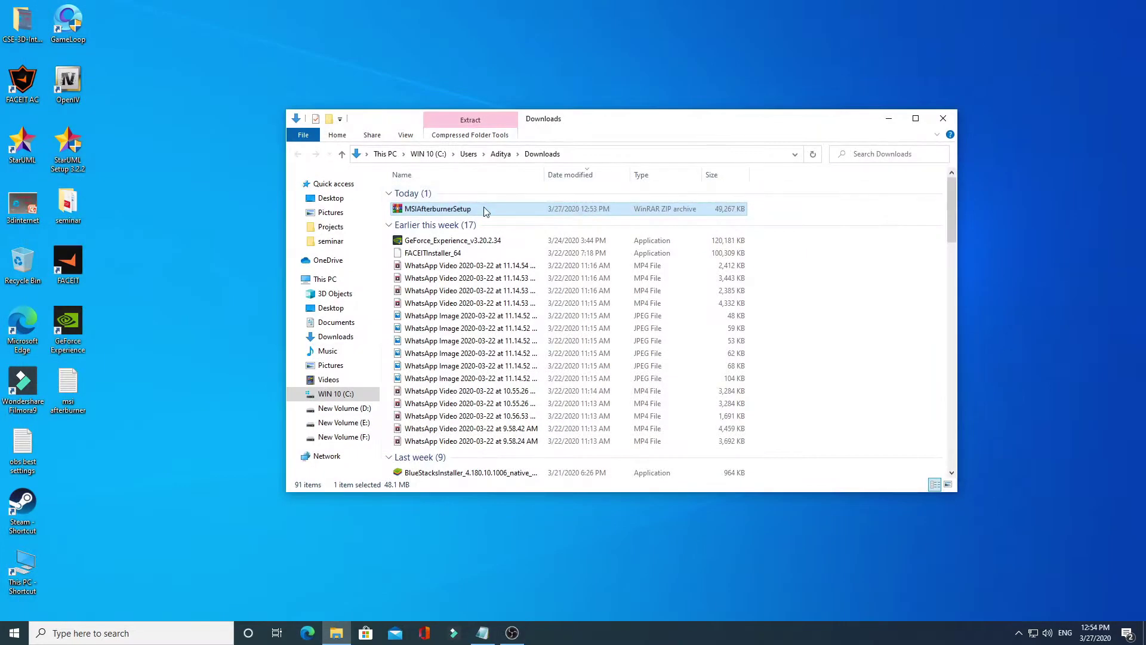
left_click_drag(557, 209, 234, 298)
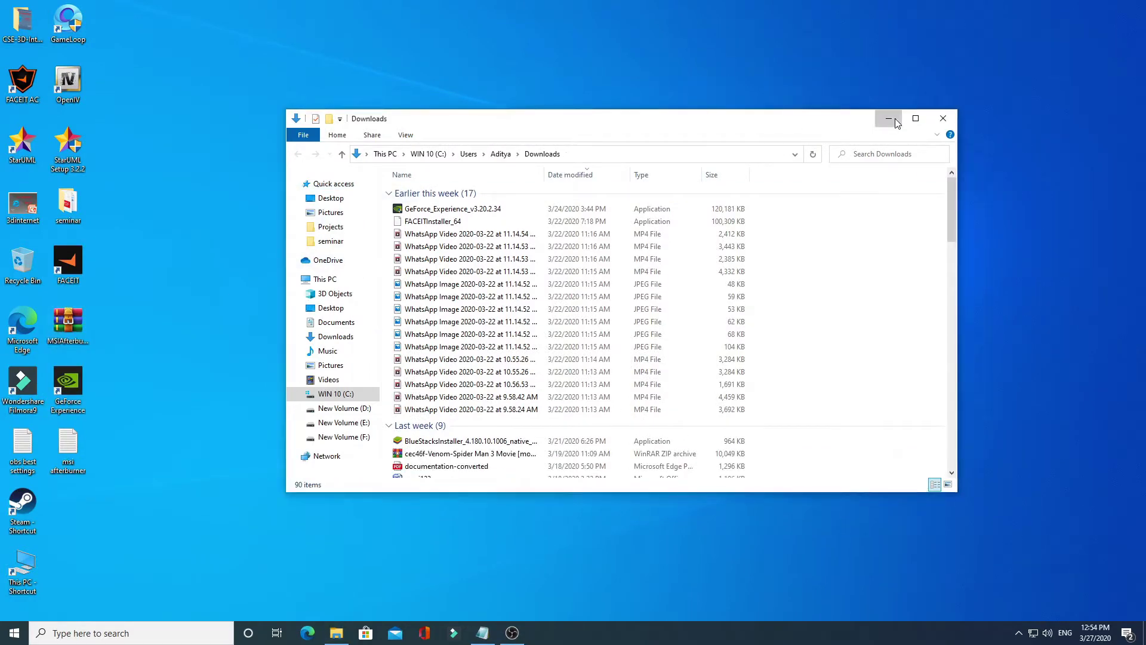
left_click(888, 118)
Step: Extract the MSIAfterburnerSetup archive on the desktop into its own MSIAfterburnerSetup folder
left_click_drag(46, 342, 170, 301)
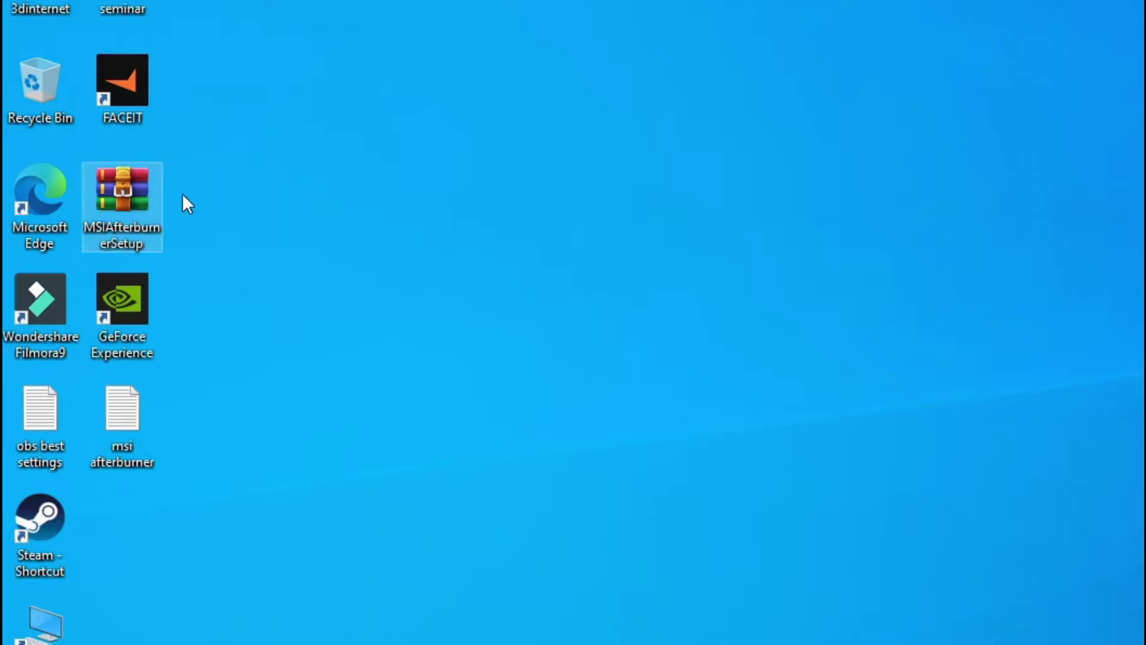
right_click(79, 331)
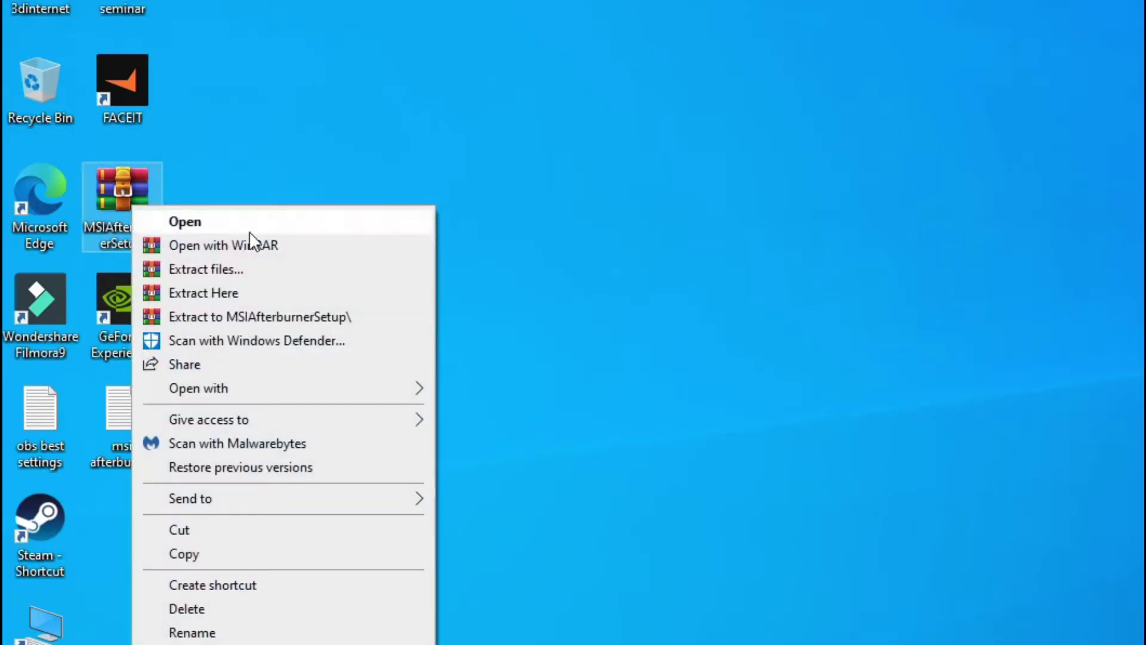
left_click(279, 320)
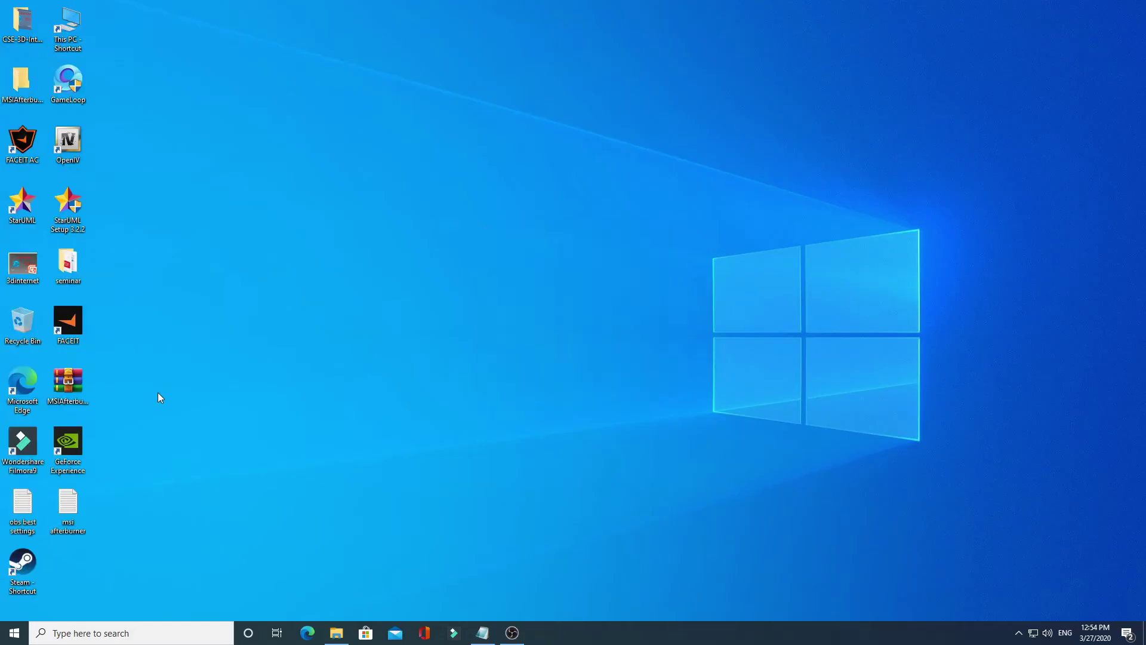
Step: Open the extracted folder's 4.6.2 subfolder and launch the MSIAfterburnerSetup462 installer
double_click(22, 81)
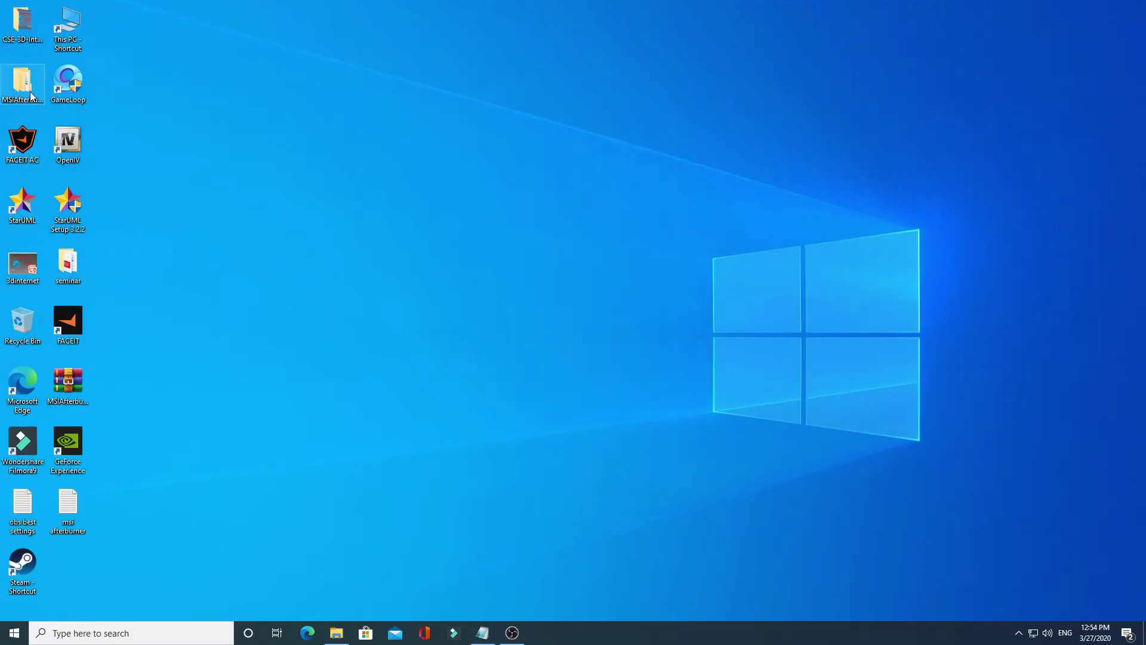
double_click(424, 208)
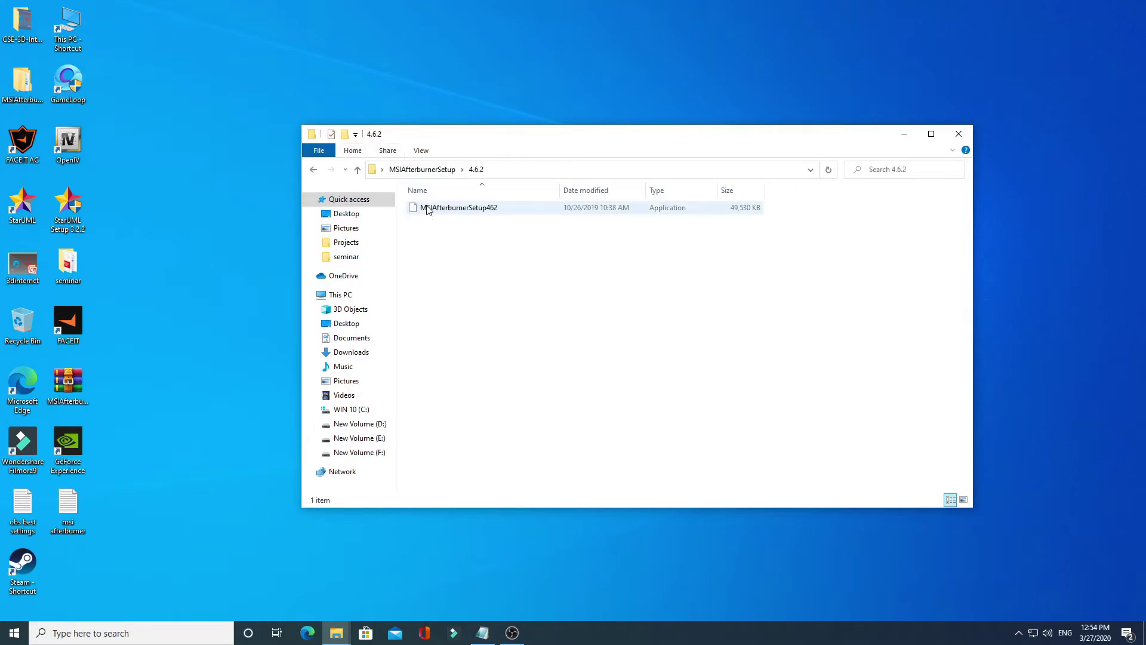
double_click(428, 209)
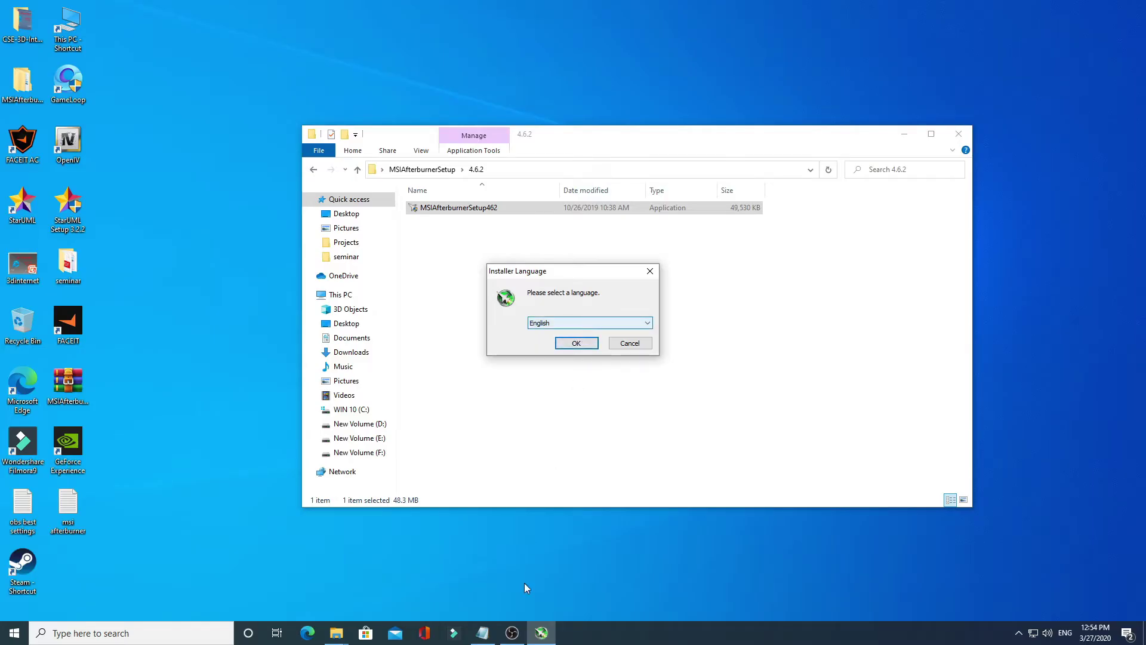
Step: Choose English as the installer language and accept the MSI Afterburner license agreement
left_click(584, 323)
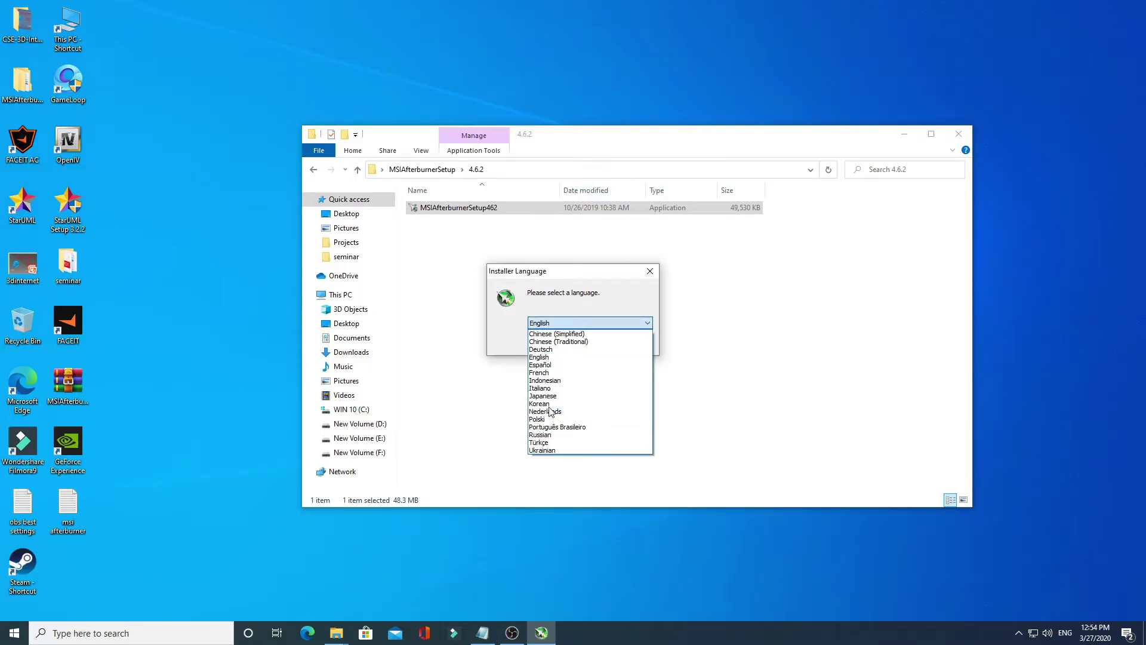
left_click(550, 357)
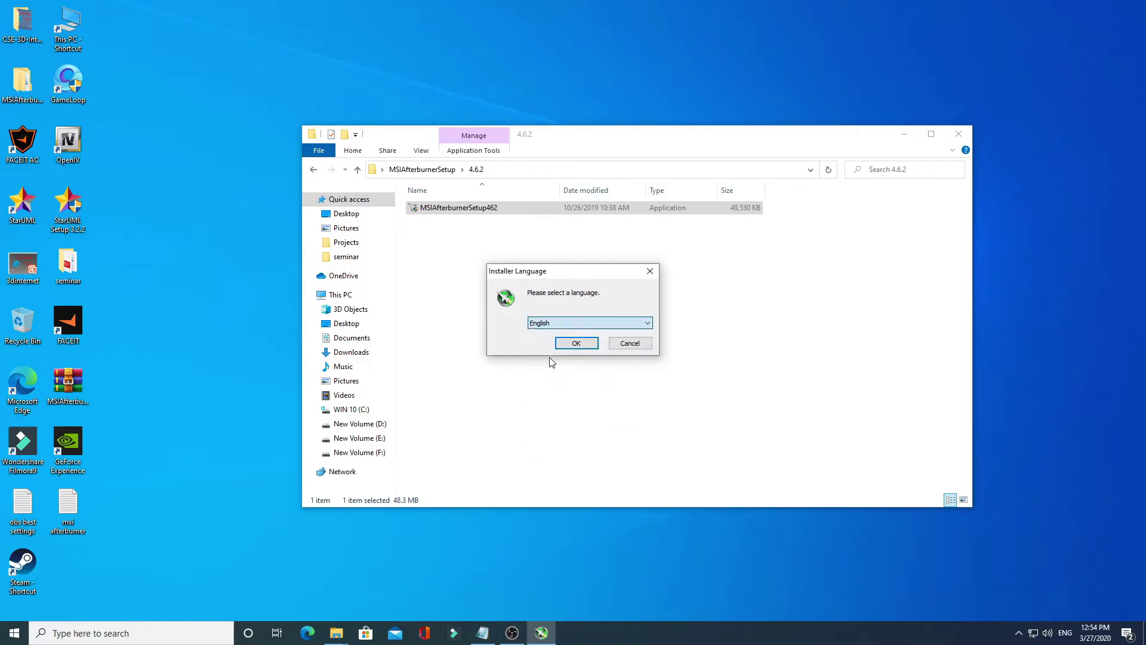
left_click(584, 348)
left_click(638, 411)
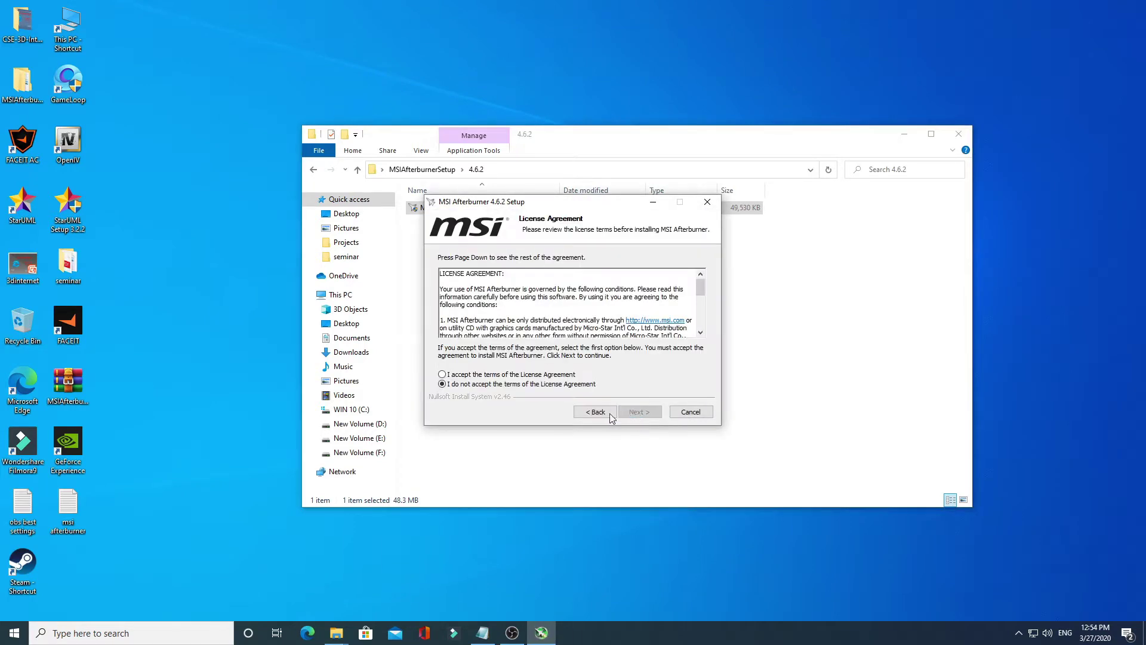
left_click(445, 376)
left_click(639, 412)
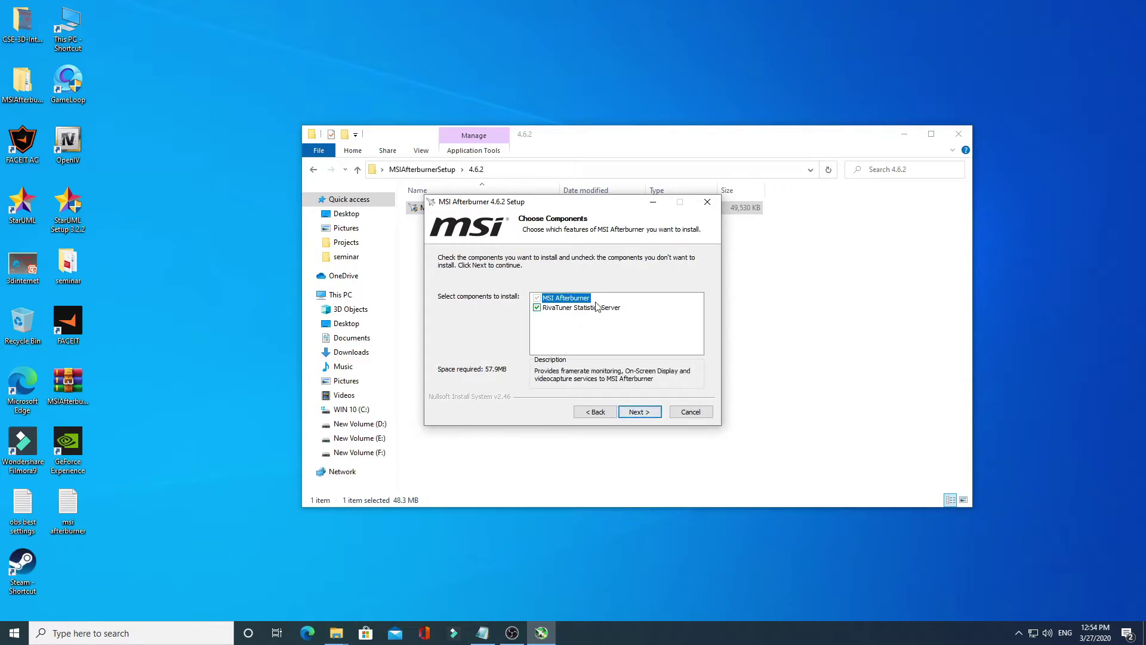
Step: Keep both MSI Afterburner and RivaTuner Statistics Server selected as components and continue the setup
left_click(537, 309)
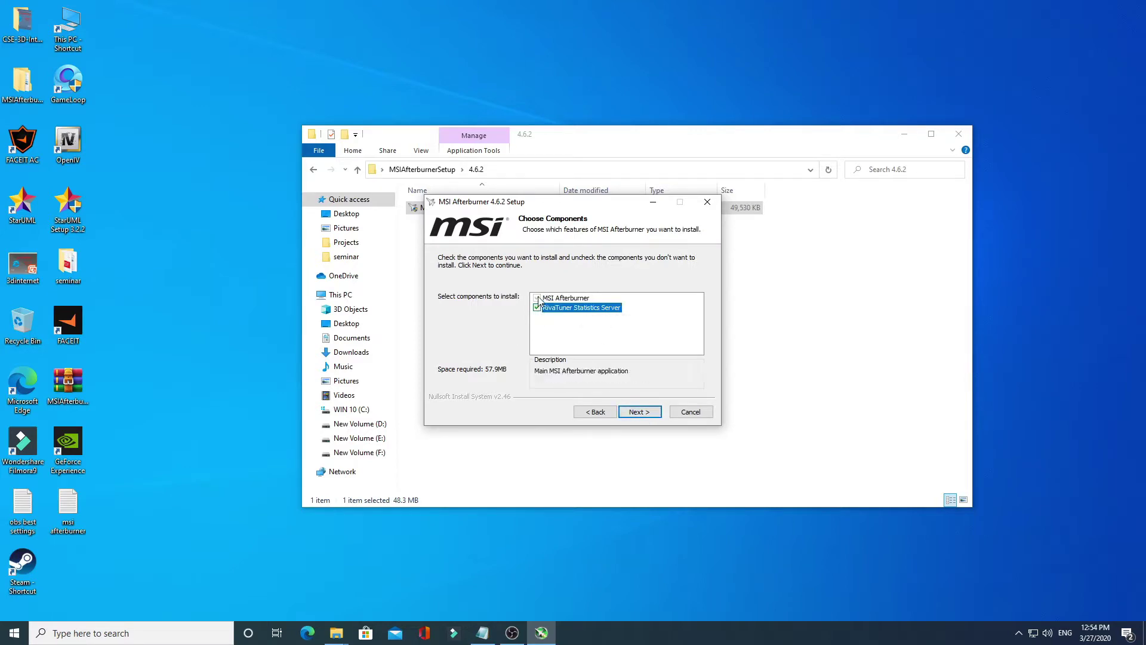
left_click(537, 308)
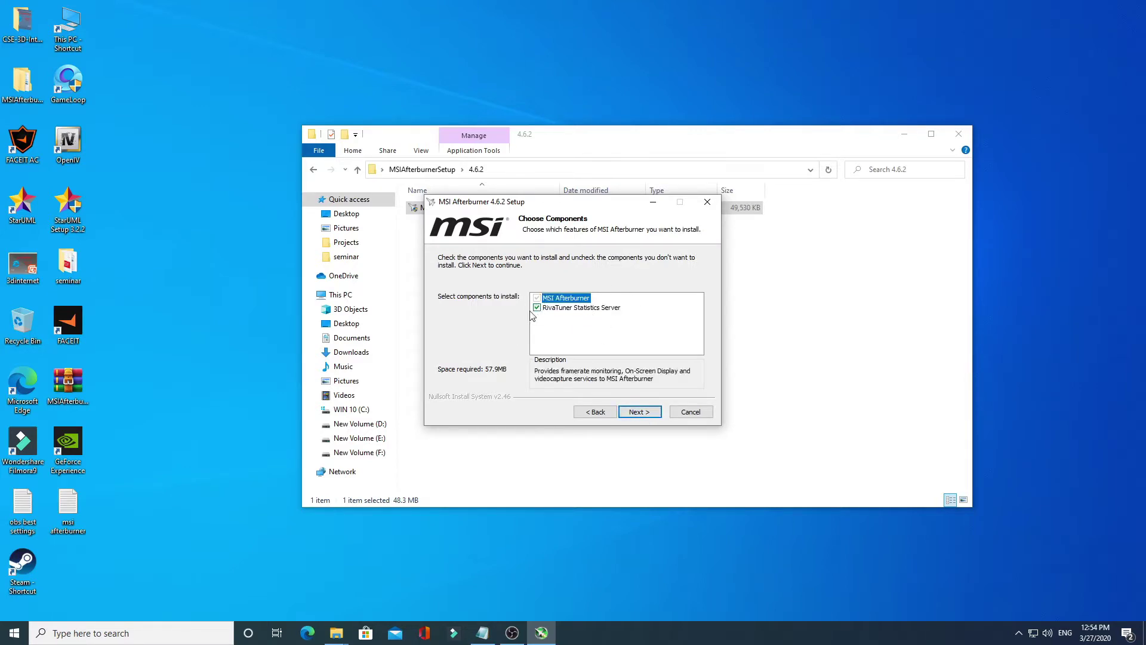
left_click(639, 413)
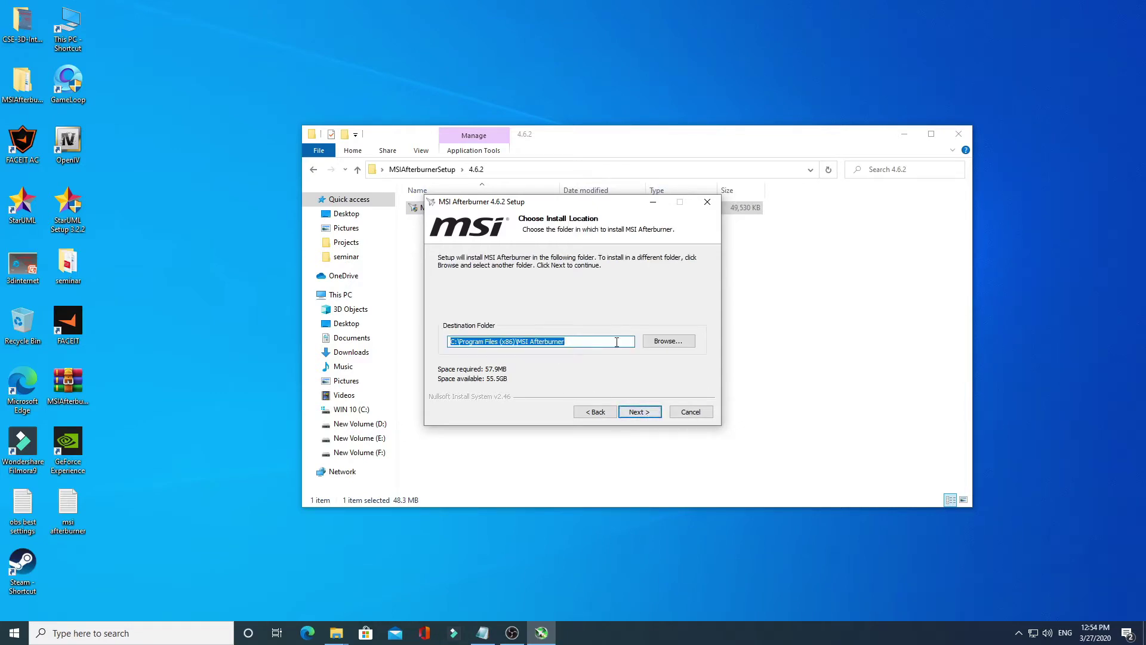
Step: Set the destination to an MSI Afterburner folder inside the user's profile folder and start the installation with the default Start Menu folder
left_click(667, 342)
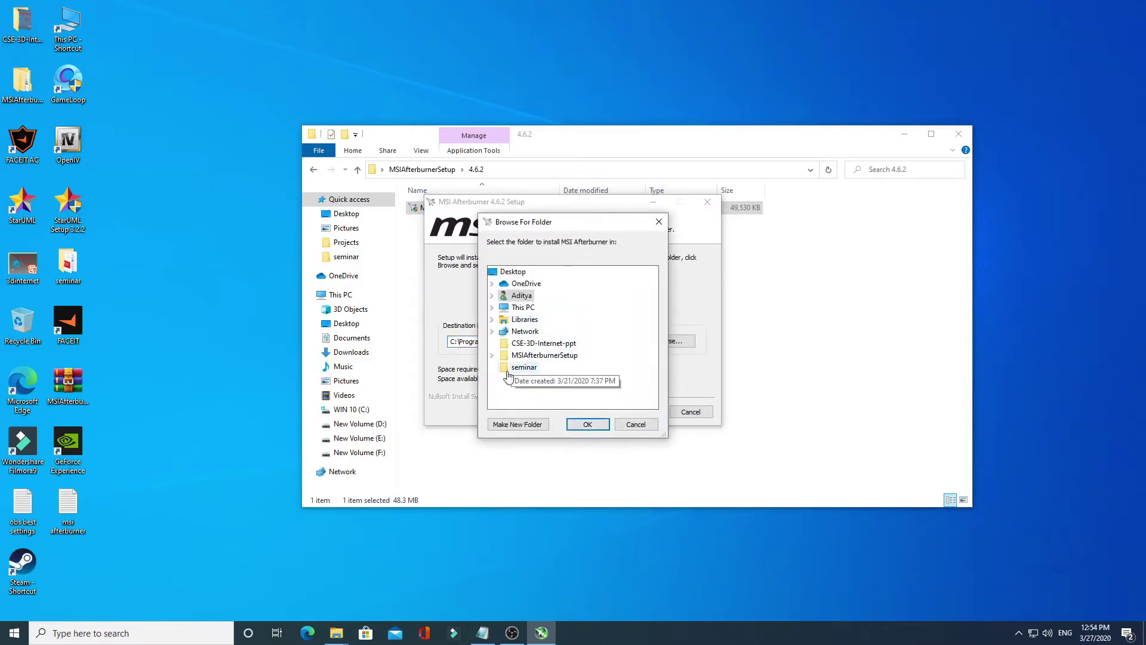
left_click(588, 424)
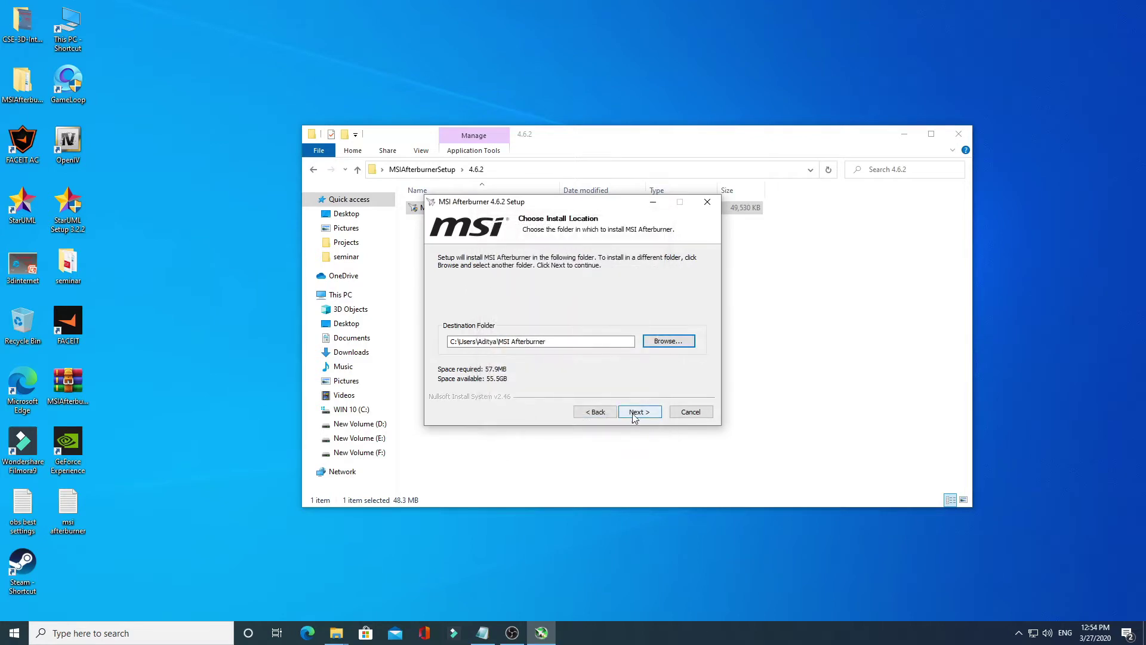
left_click(636, 413)
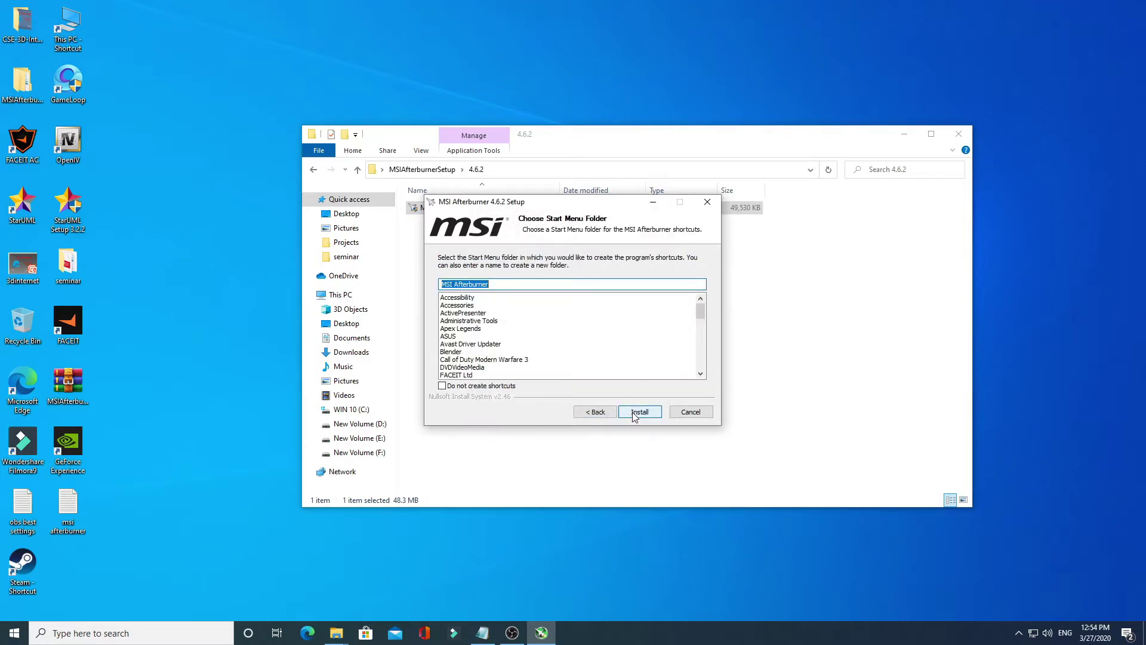
left_click(642, 412)
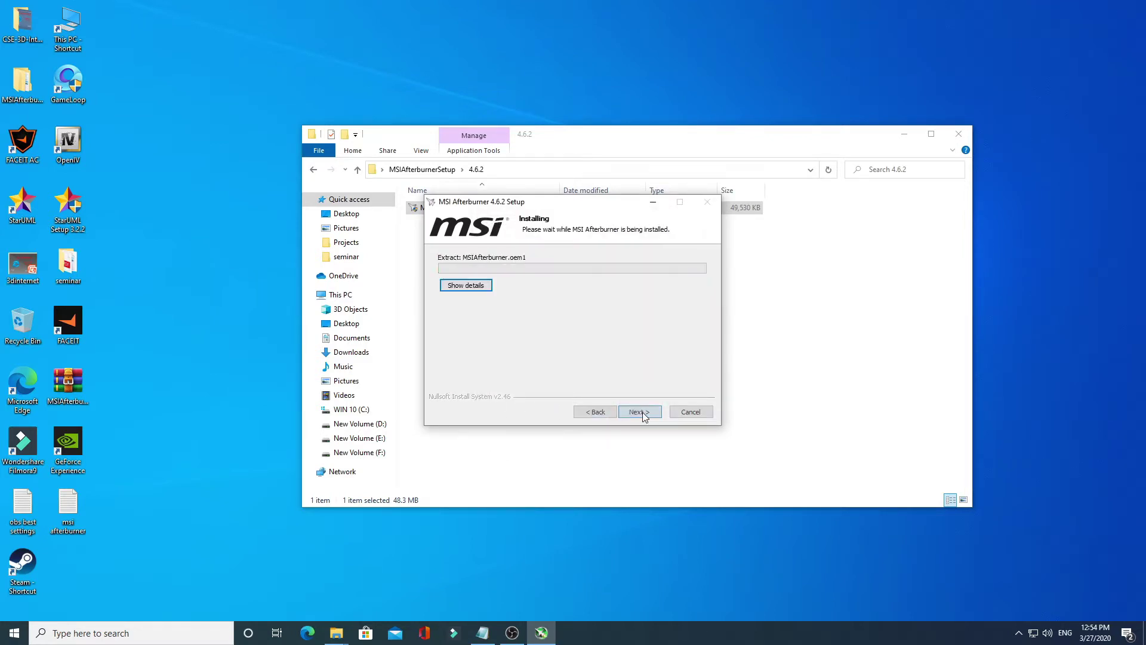
Step: Close the setup folder window and add the line "it will take few minutes" below the setup wizard line in the Notepad notes
left_click(959, 134)
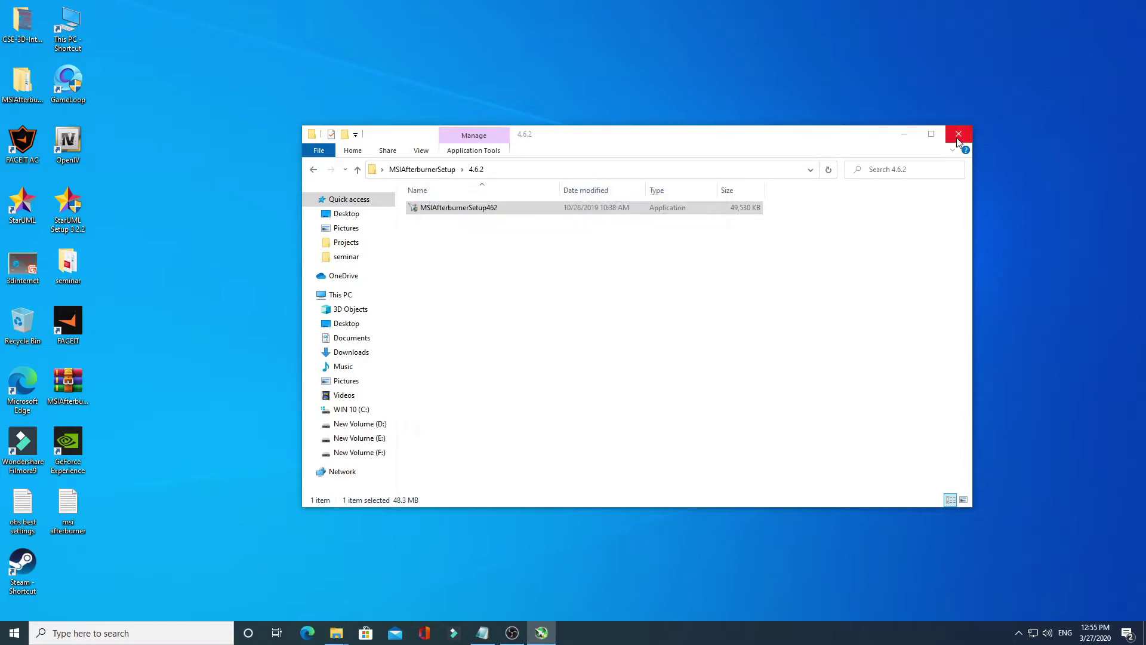
key("alt+Tab")
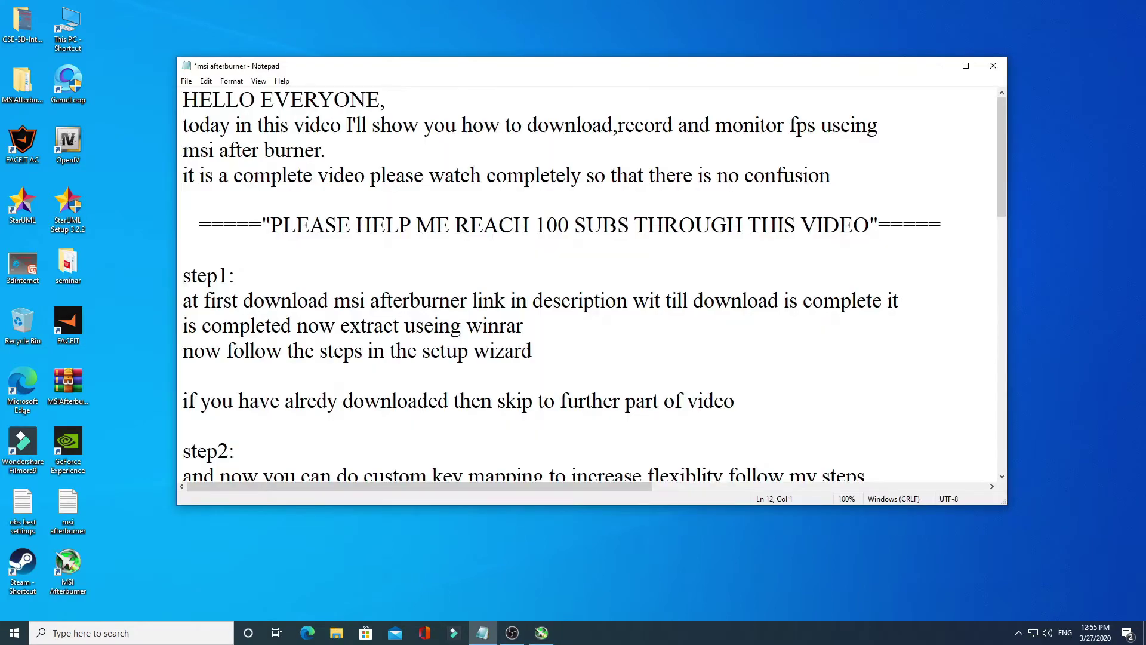
type("will take ")
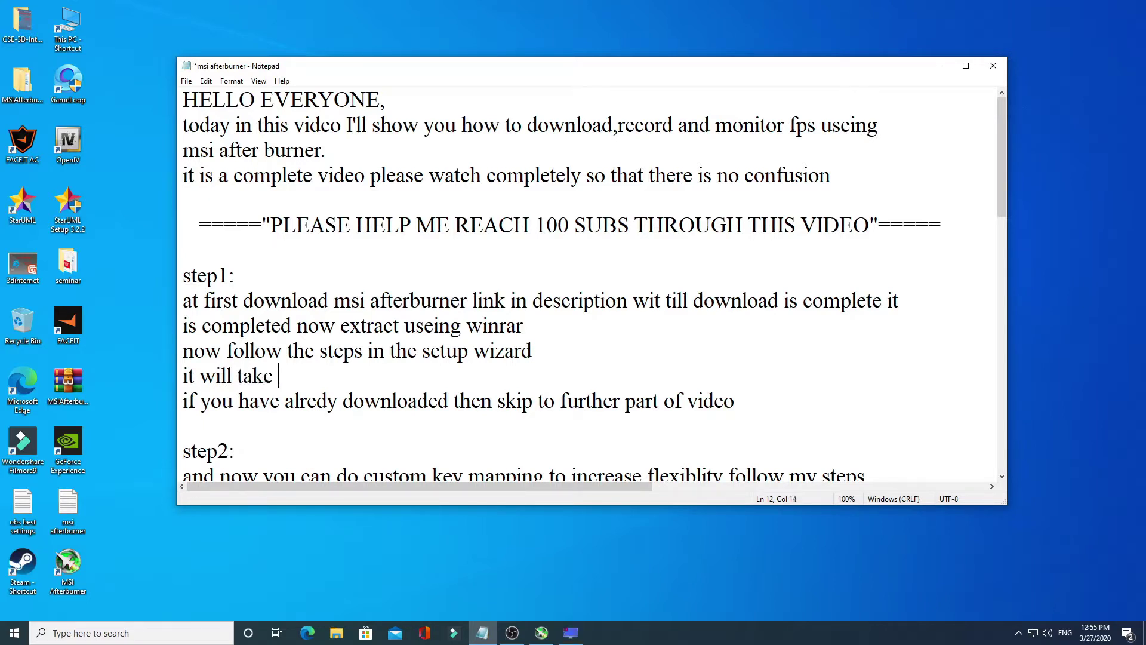
type("few minutes")
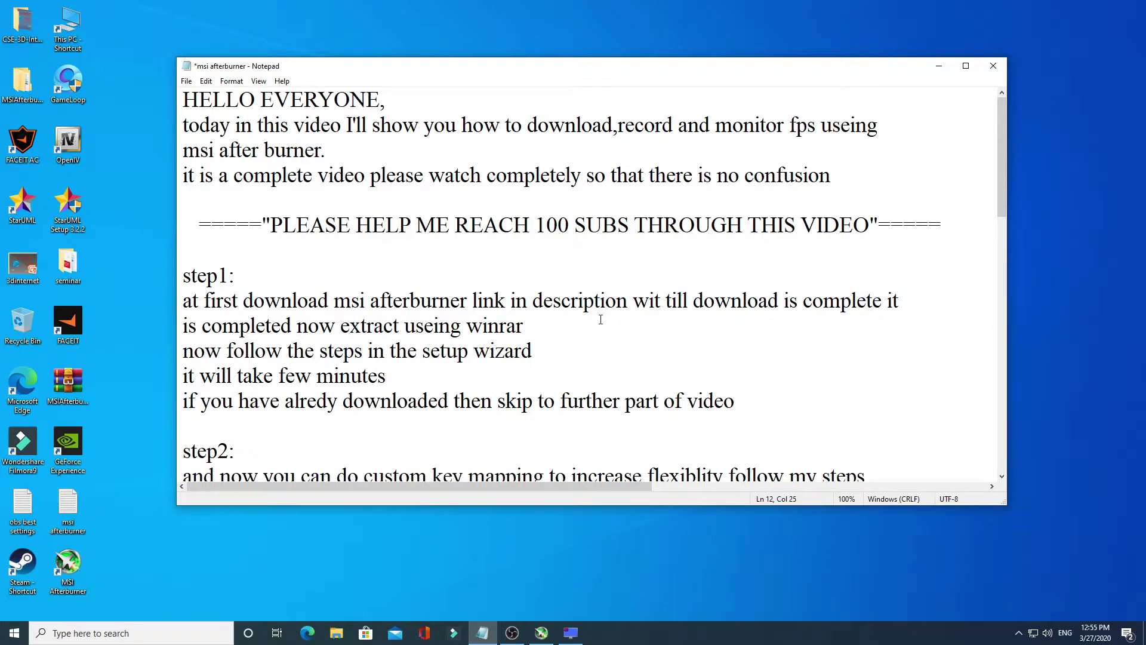
left_click_drag(407, 372, 180, 375)
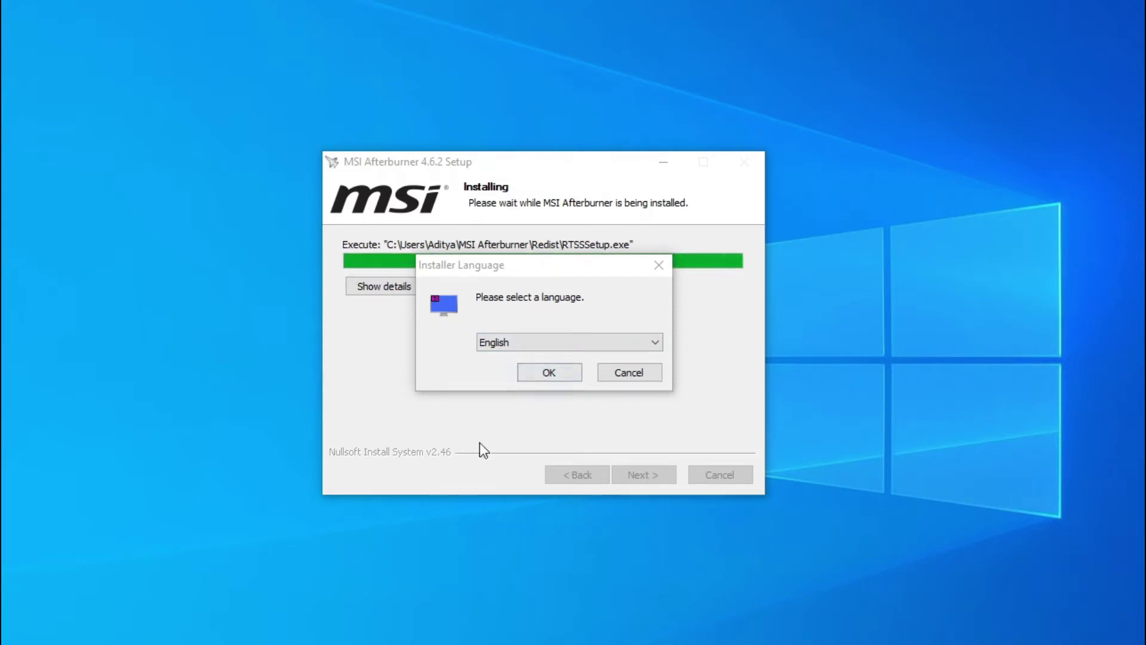
Step: Choose English as the RivaTuner Statistics Server installer language and accept its license agreement
left_click(547, 375)
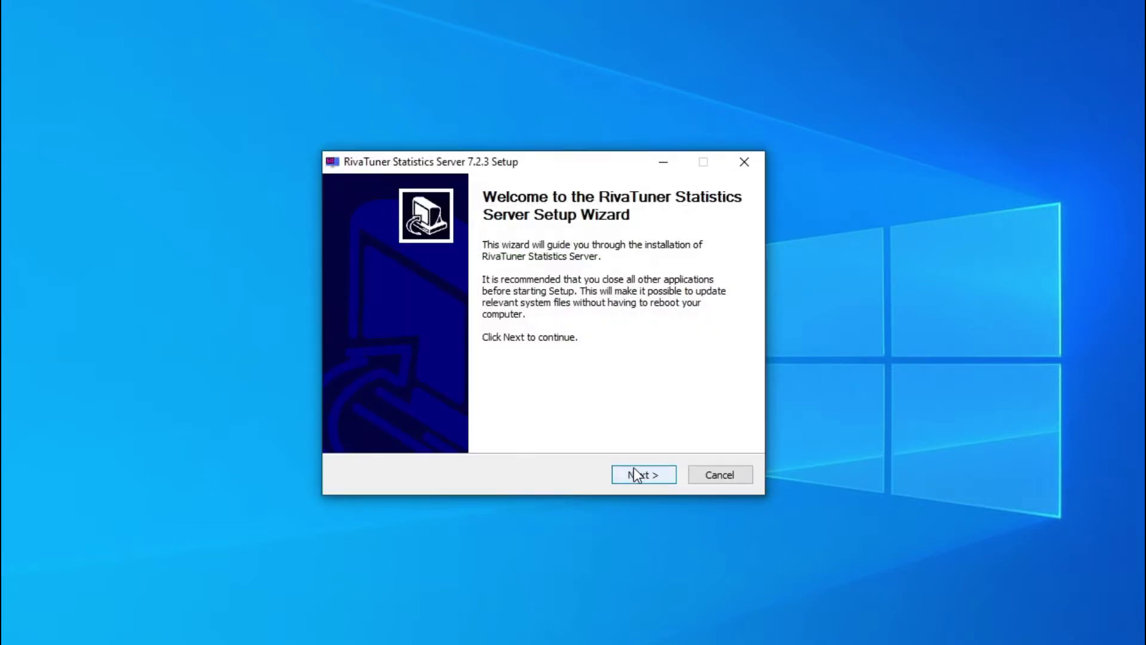
left_click(645, 478)
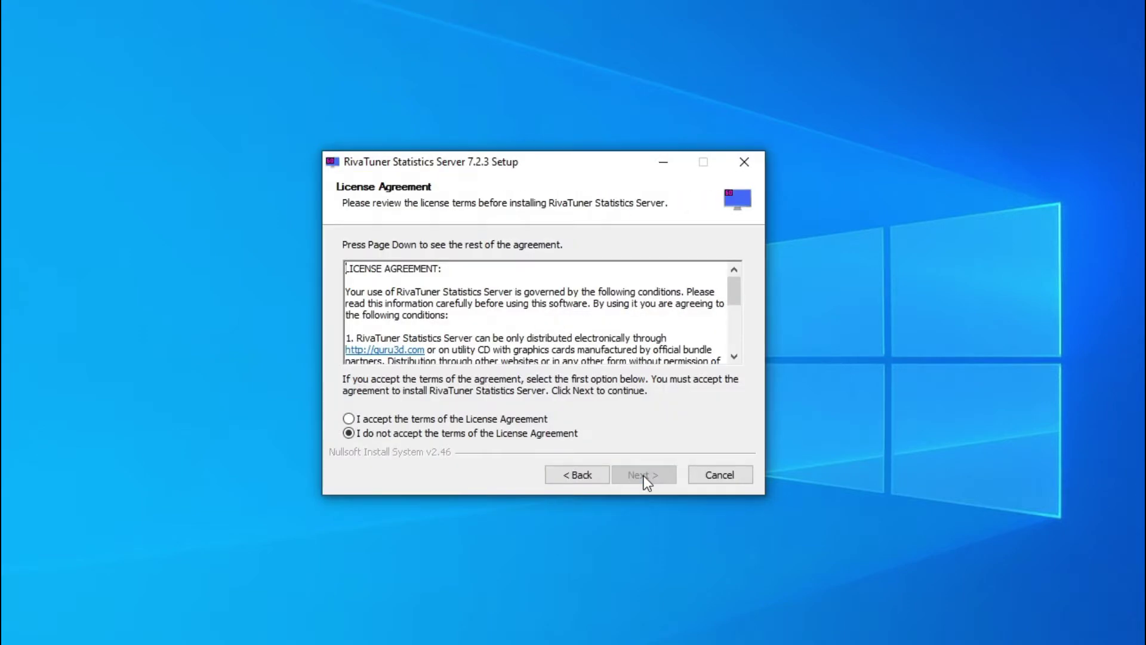
left_click(349, 419)
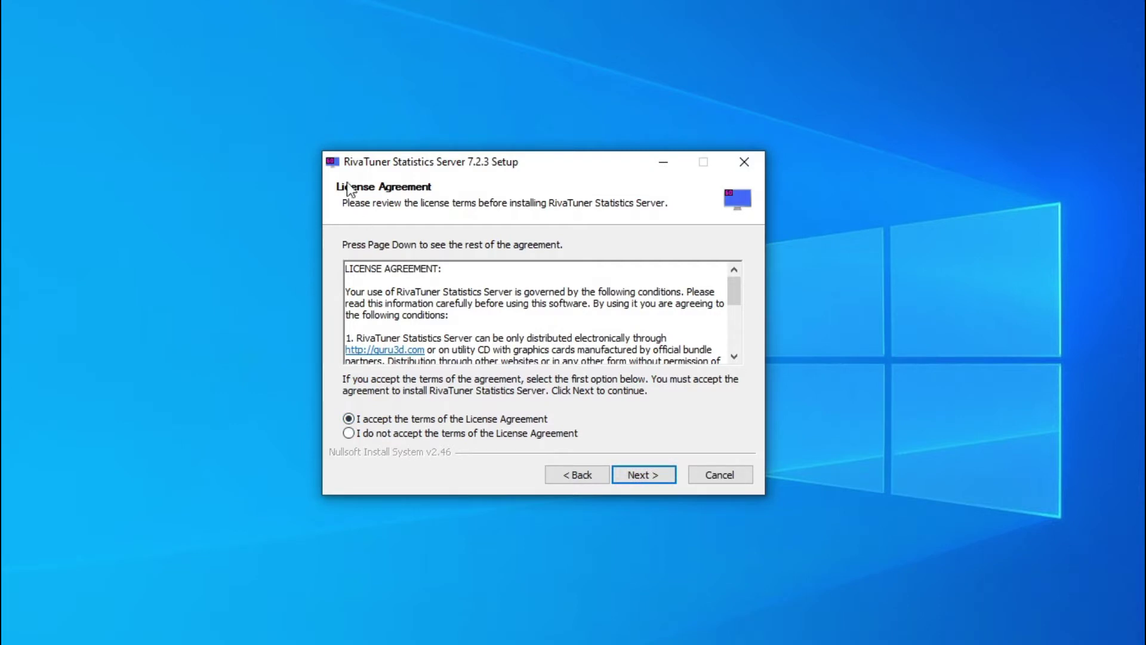
left_click(629, 472)
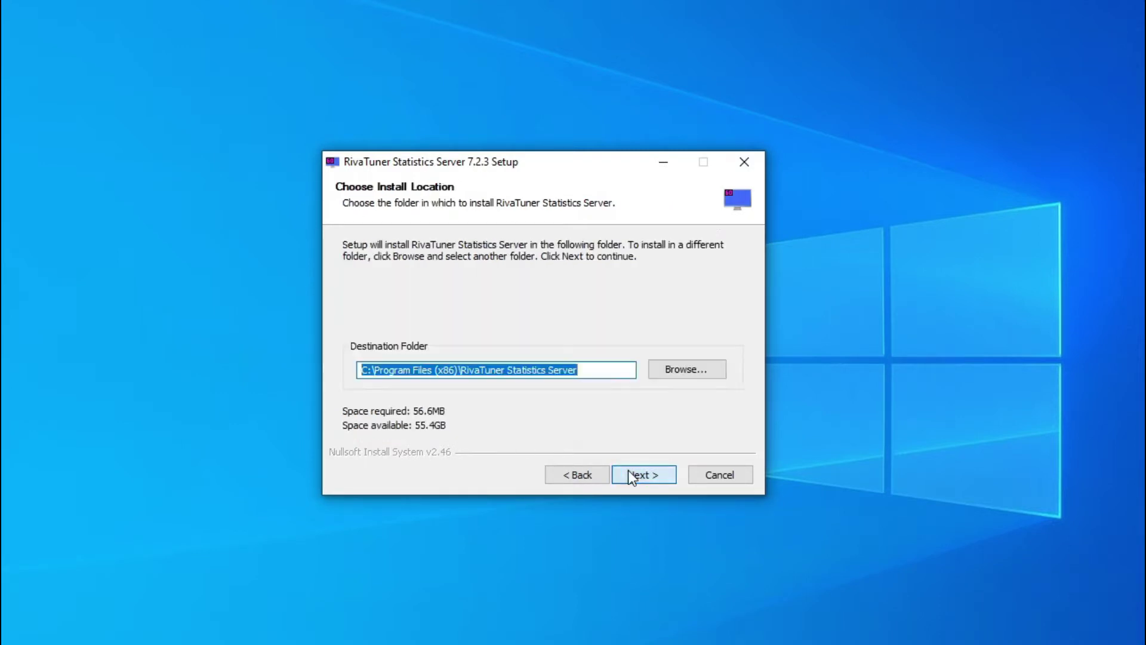
Step: Install RivaTuner Statistics Server in the default destination folder with the default Start Menu folder
left_click(631, 472)
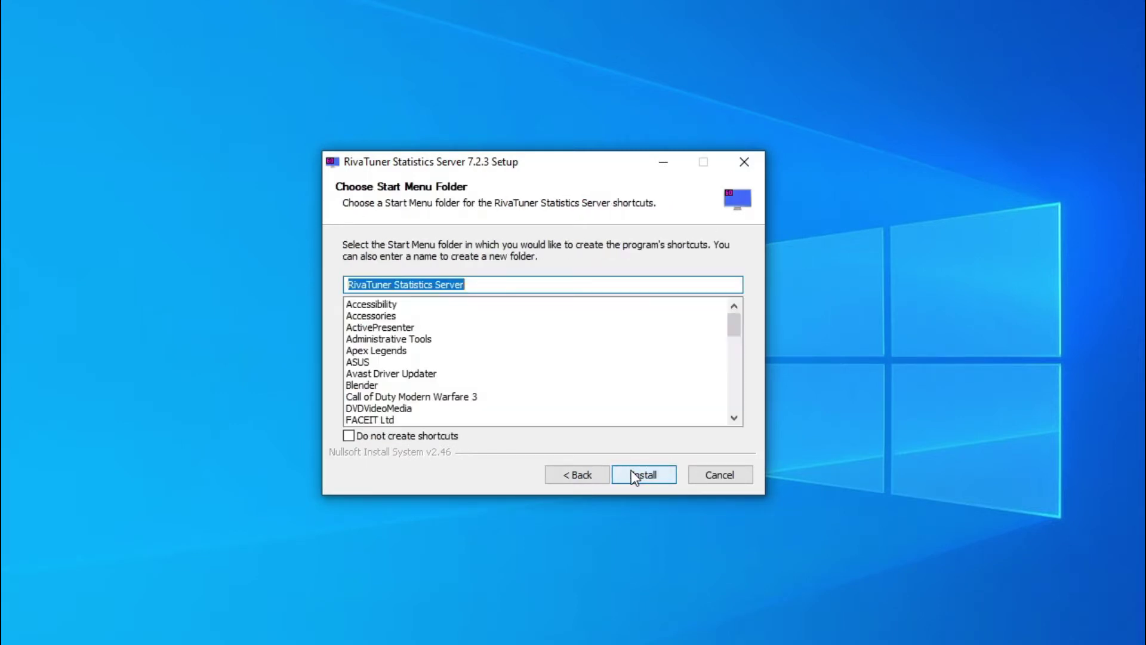
scroll(399, 358, "down", 10)
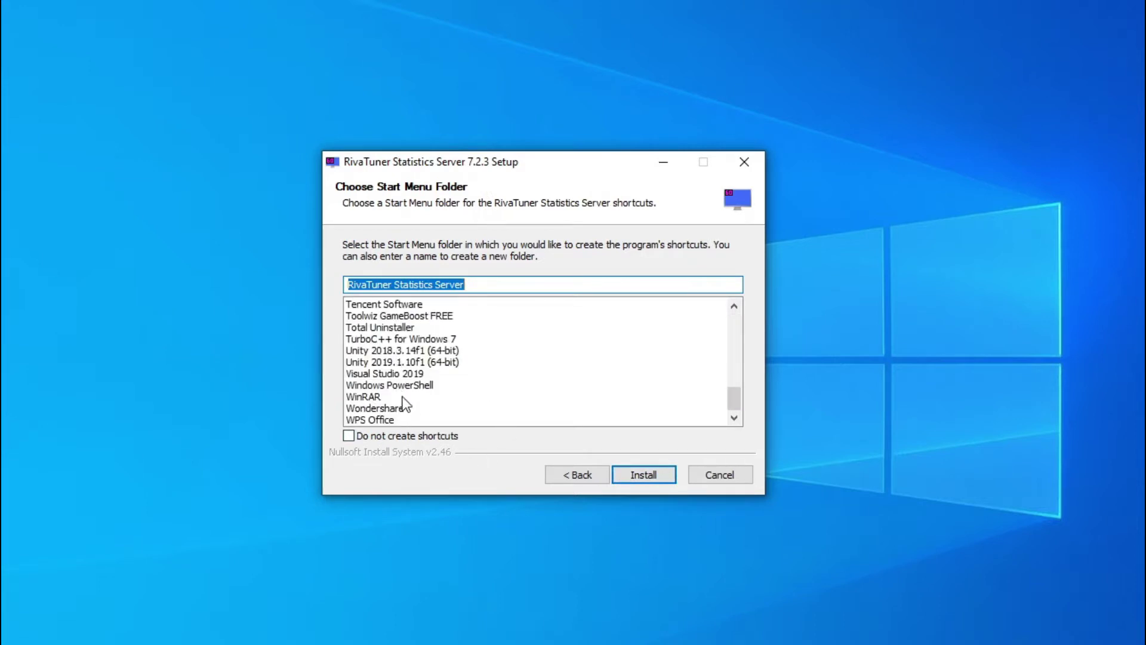
left_click(661, 475)
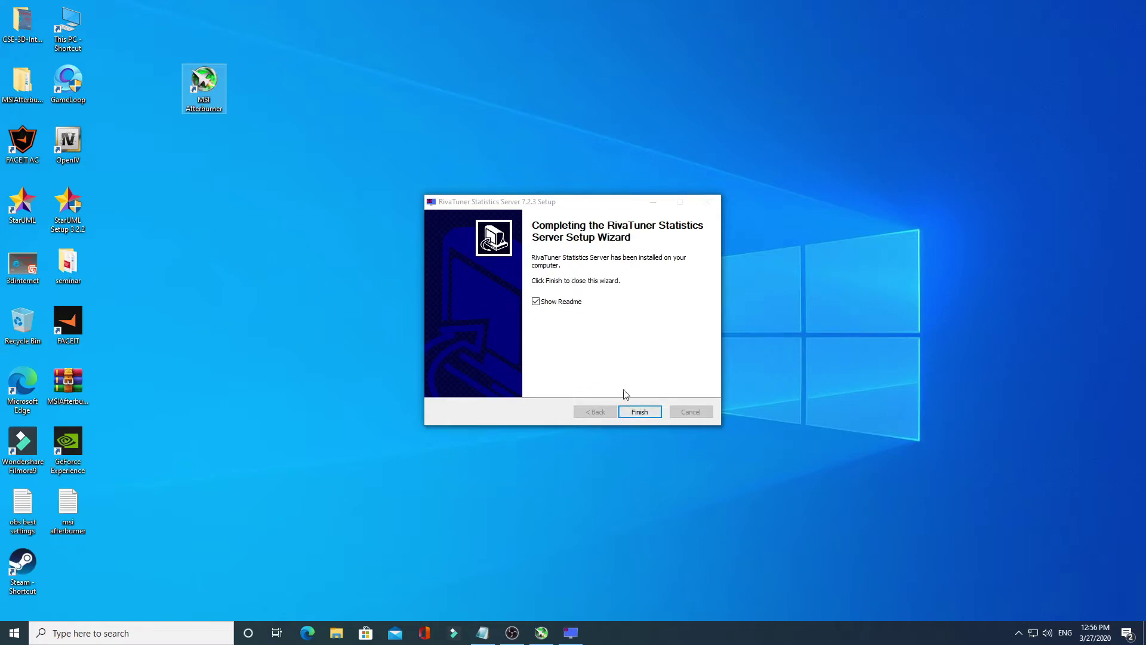
Step: Finish the RivaTuner Statistics Server and MSI Afterburner setups with Show Readme disabled, leaving Run MSI Afterburner enabled
left_click(537, 302)
left_click(640, 411)
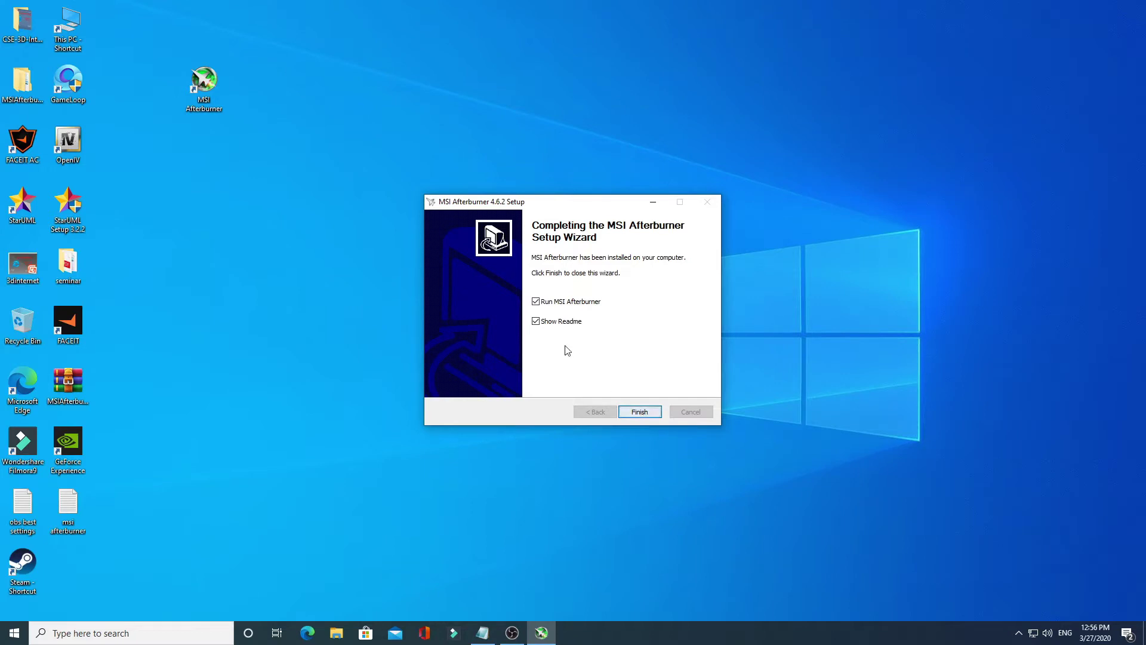
left_click(536, 321)
left_click(643, 411)
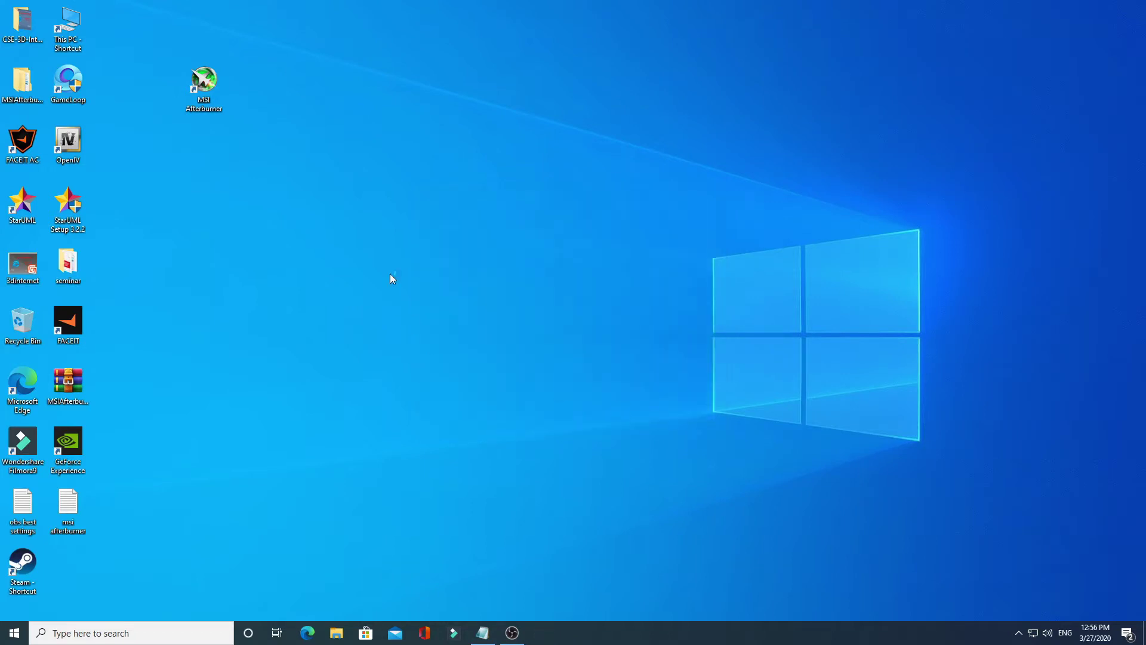
right_click(388, 265)
left_click(406, 300)
right_click(398, 285)
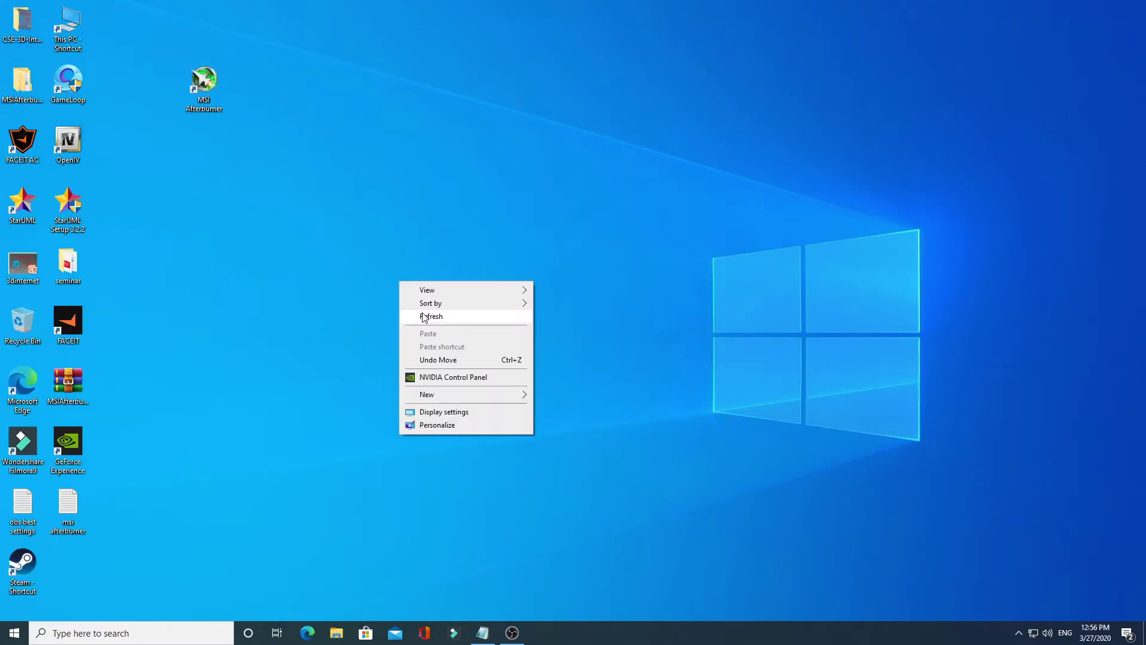
left_click(418, 316)
Step: Append "itys done now lets open it" to the "it will take few minutes" line in Notepad and return to the MSI Afterburner window
left_click(482, 630)
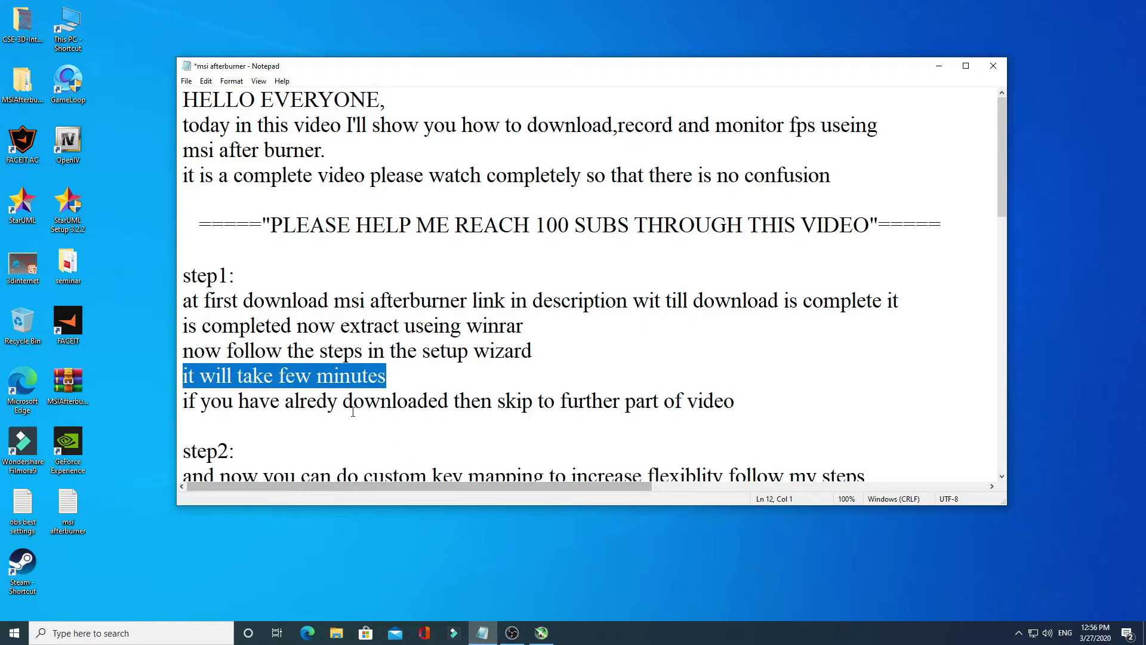
scroll(193, 401, "down", 3)
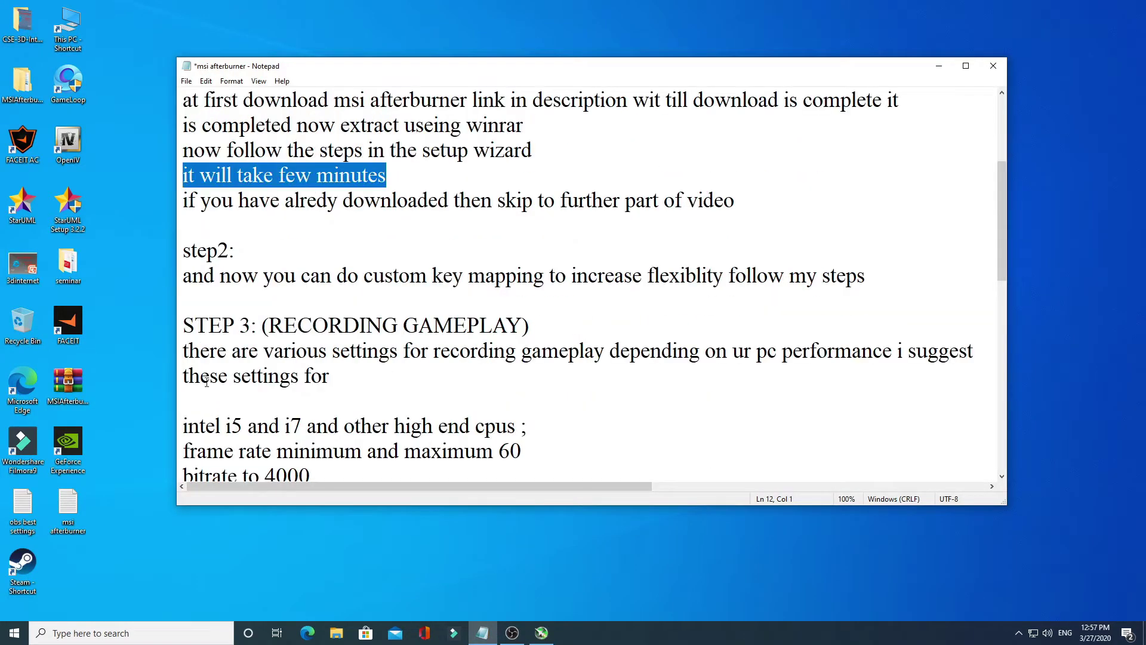
left_click(405, 169)
type("itys done now lets open it")
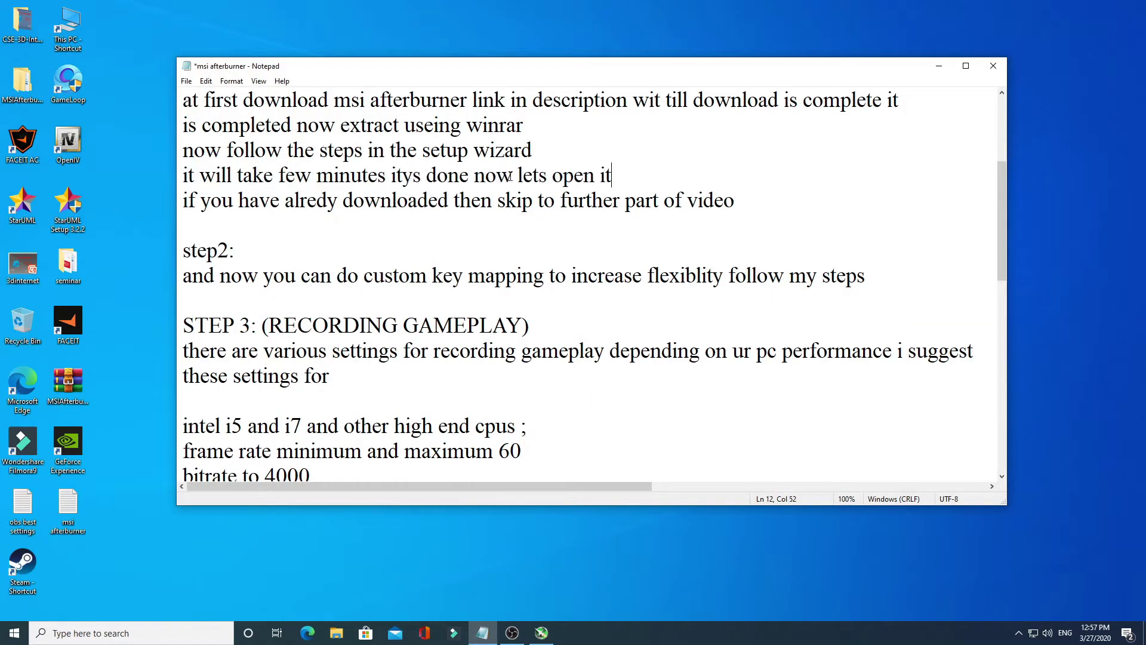
left_click_drag(516, 175, 628, 174)
left_click(628, 174)
left_click(939, 65)
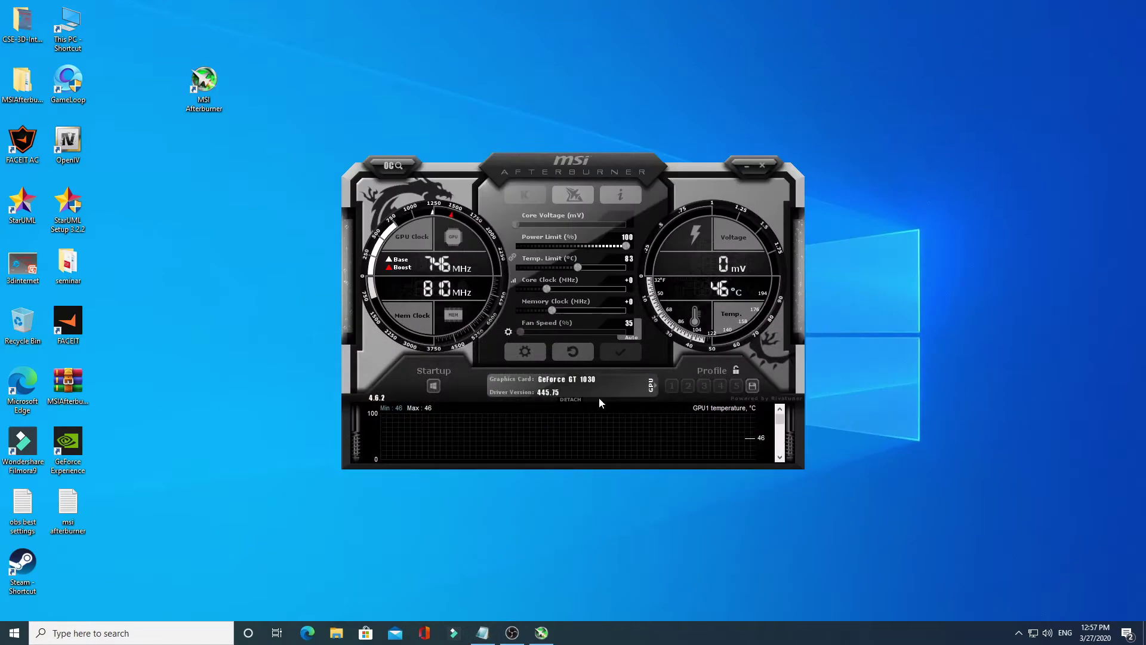
left_click_drag(569, 174, 582, 147)
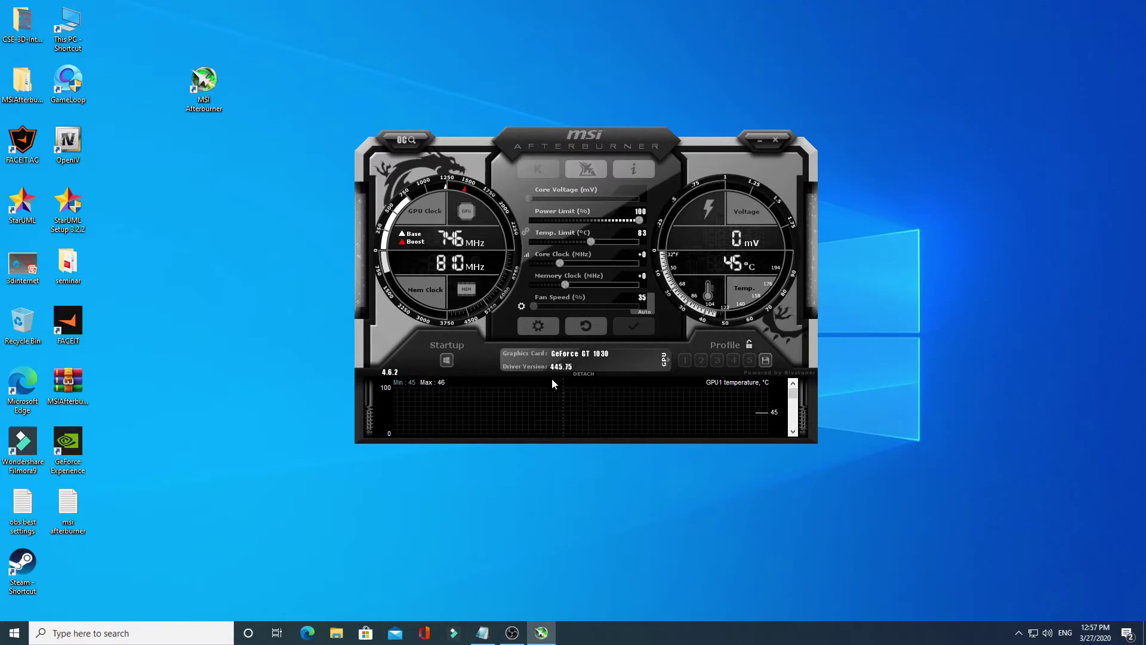
Step: Review the step2 note about custom key mapping in Notepad, then return to MSI Afterburner
left_click(483, 633)
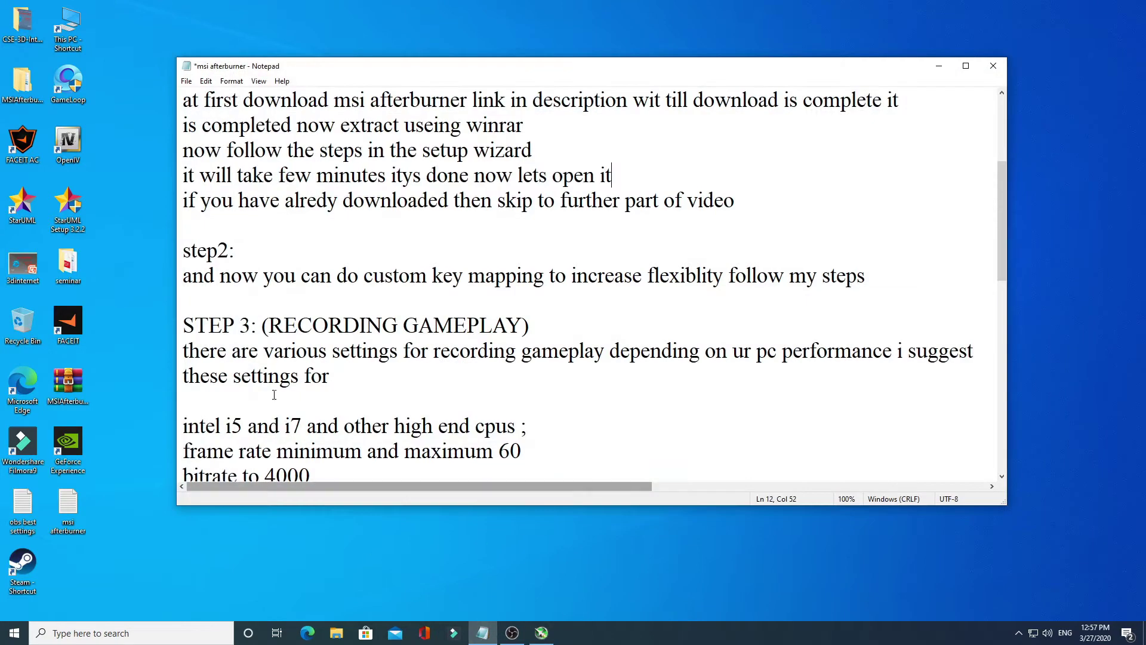
left_click_drag(183, 250, 236, 250)
key("End")
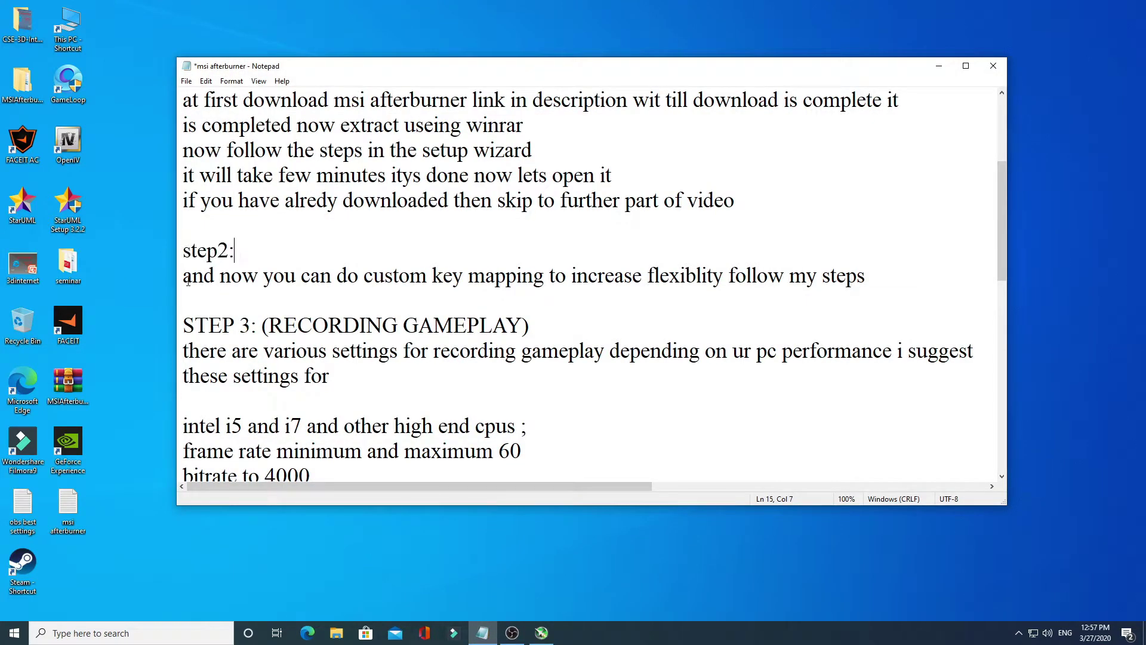
left_click_drag(183, 275, 865, 275)
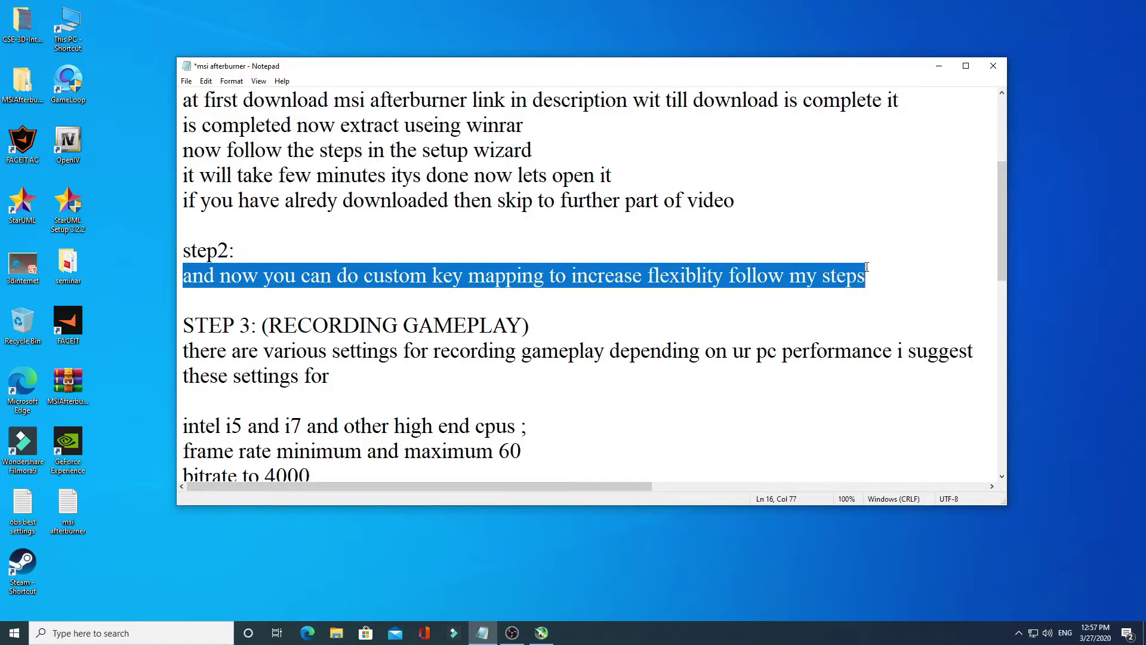
left_click(867, 268)
left_click_drag(646, 275, 866, 275)
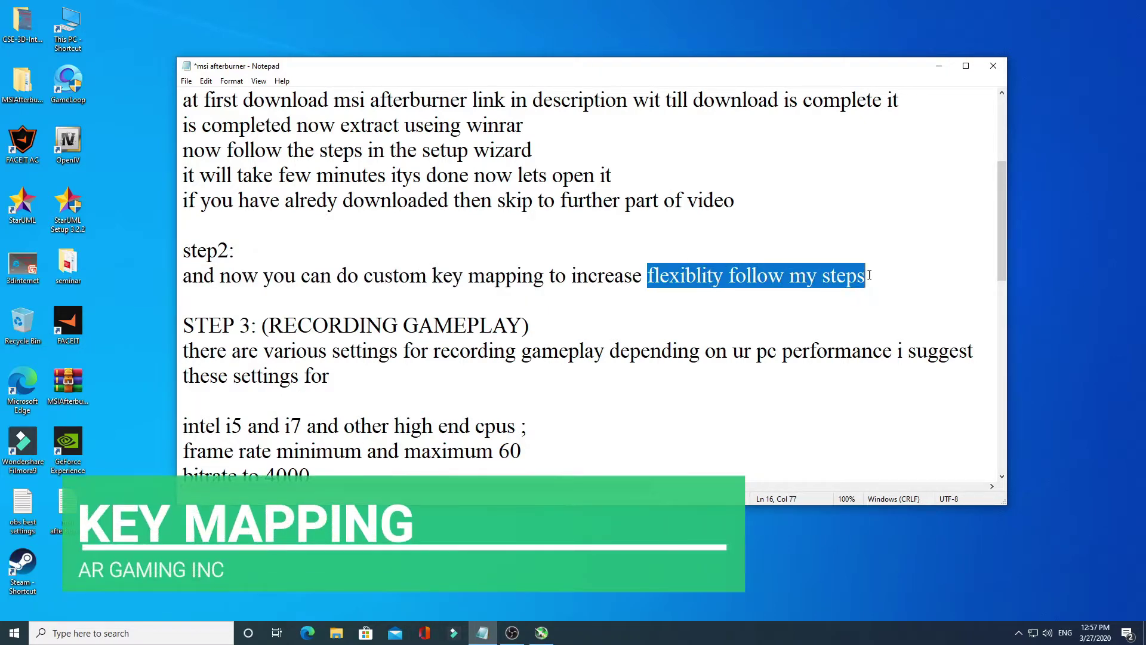
left_click(871, 274)
left_click(939, 66)
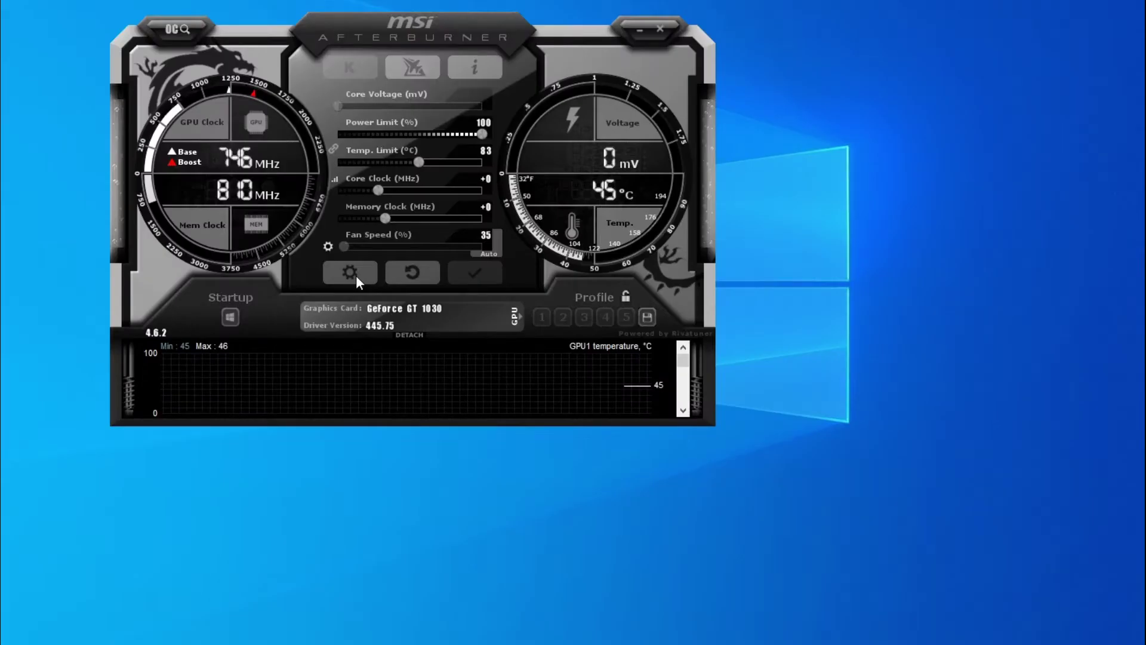
Step: Set the On-Screen Display hotkeys in the MSI Afterburner properties: Ctrl + Num 1 for toggle, Ctrl + Num 2 for show, Ctrl + Num 3 for hide
left_click(538, 326)
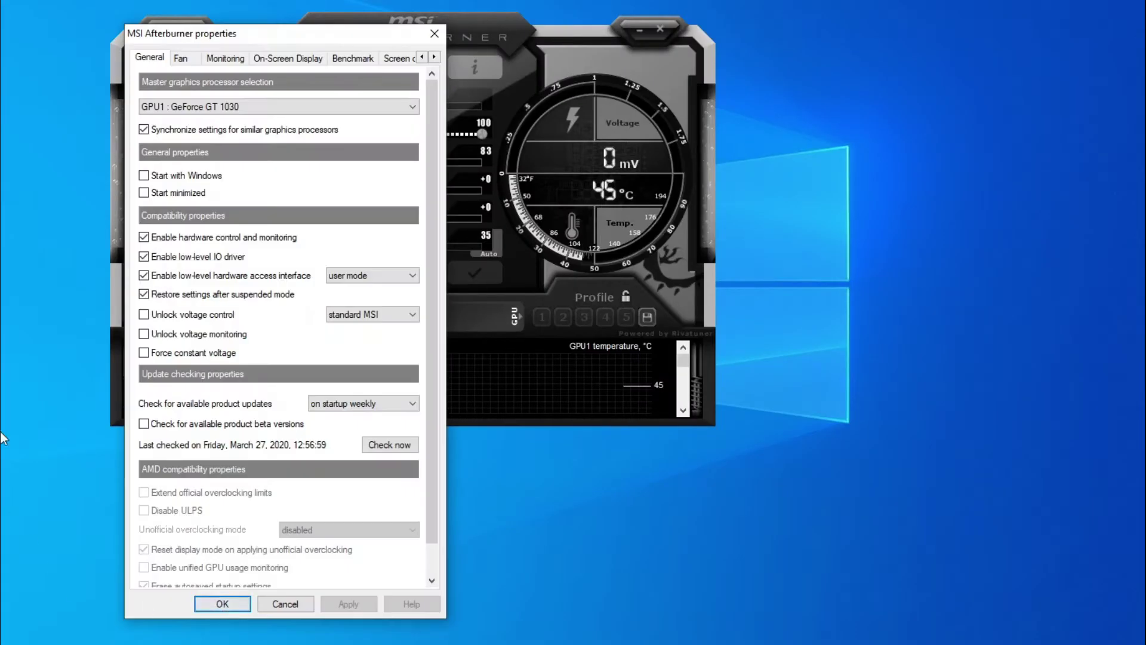
left_click(184, 63)
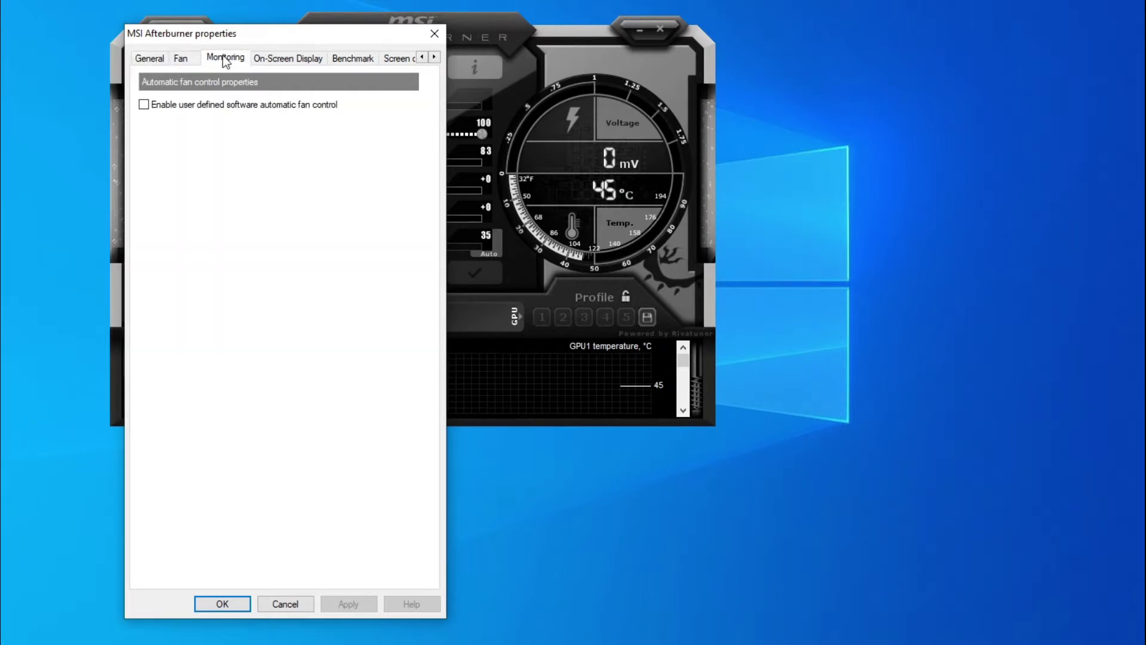
key("ctrl+Tab")
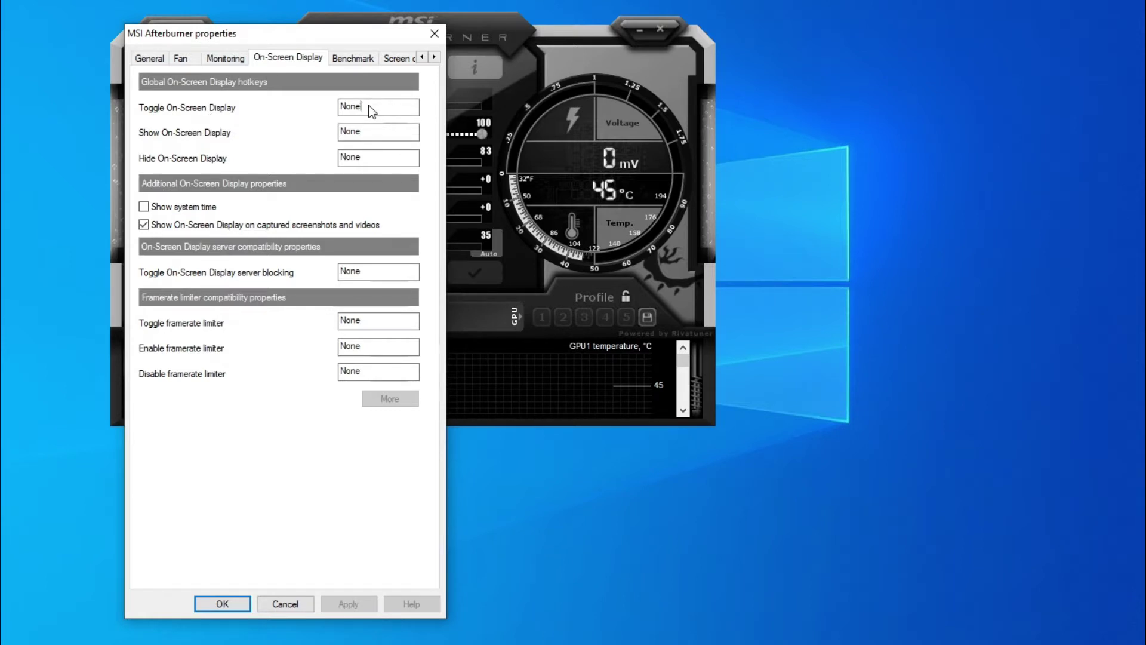
key("ctrl+KP_1")
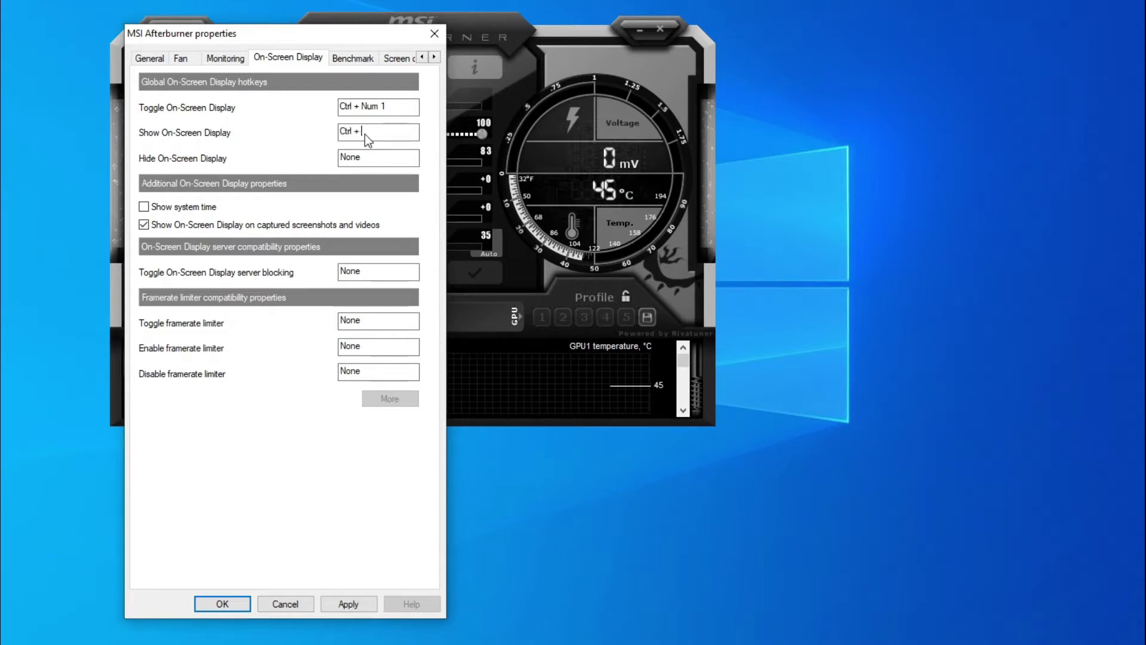
key("ctrl+KP_2")
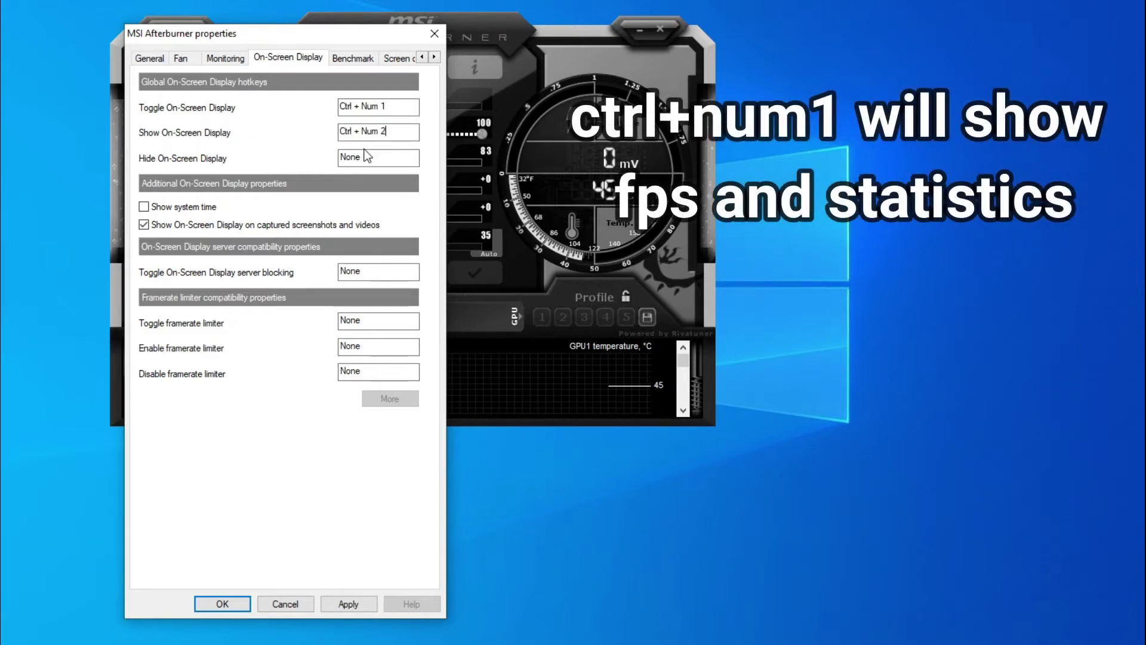
left_click(357, 159)
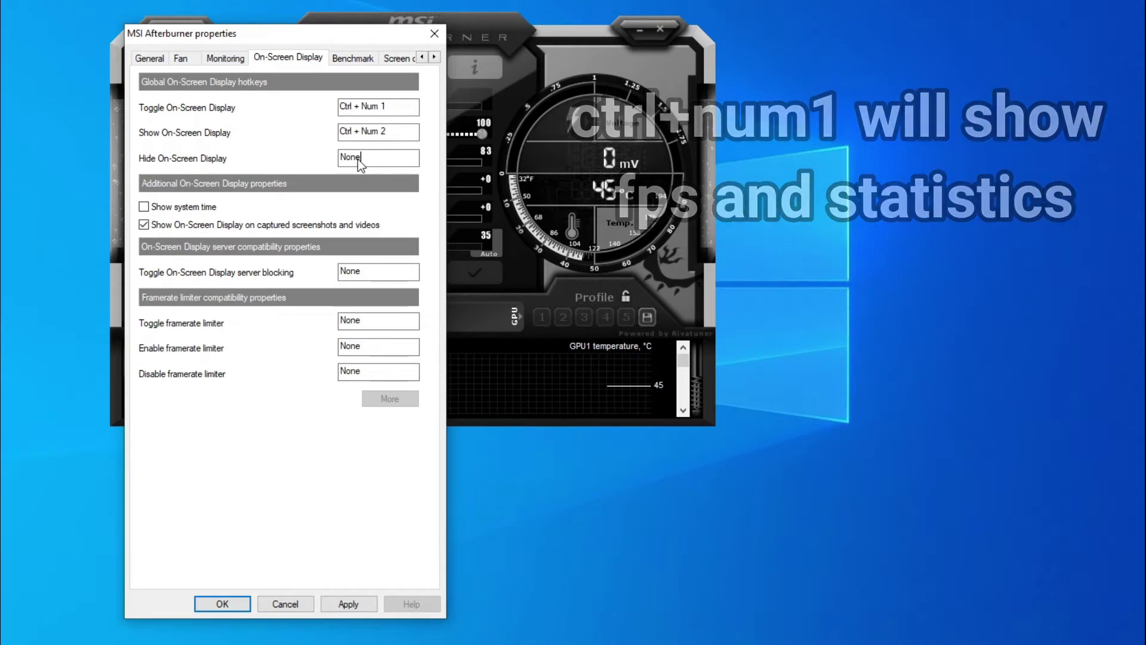
key("ctrl")
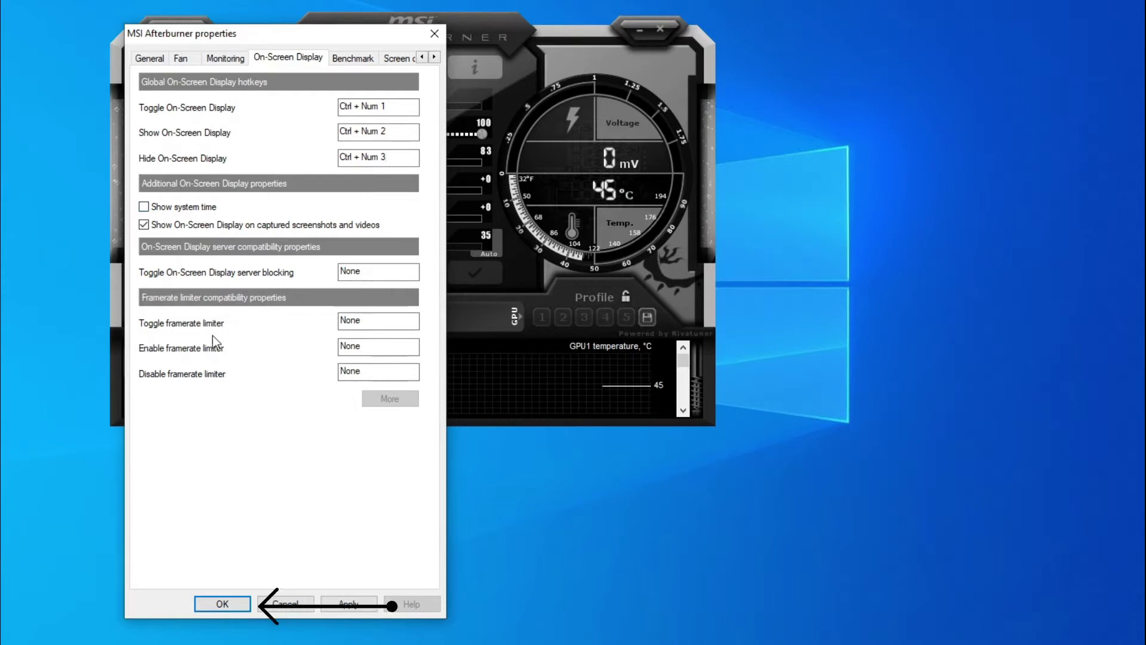
left_click(224, 606)
Step: Add the line "done" below the custom key mapping line of step2 in the Notepad notes
left_click(482, 632)
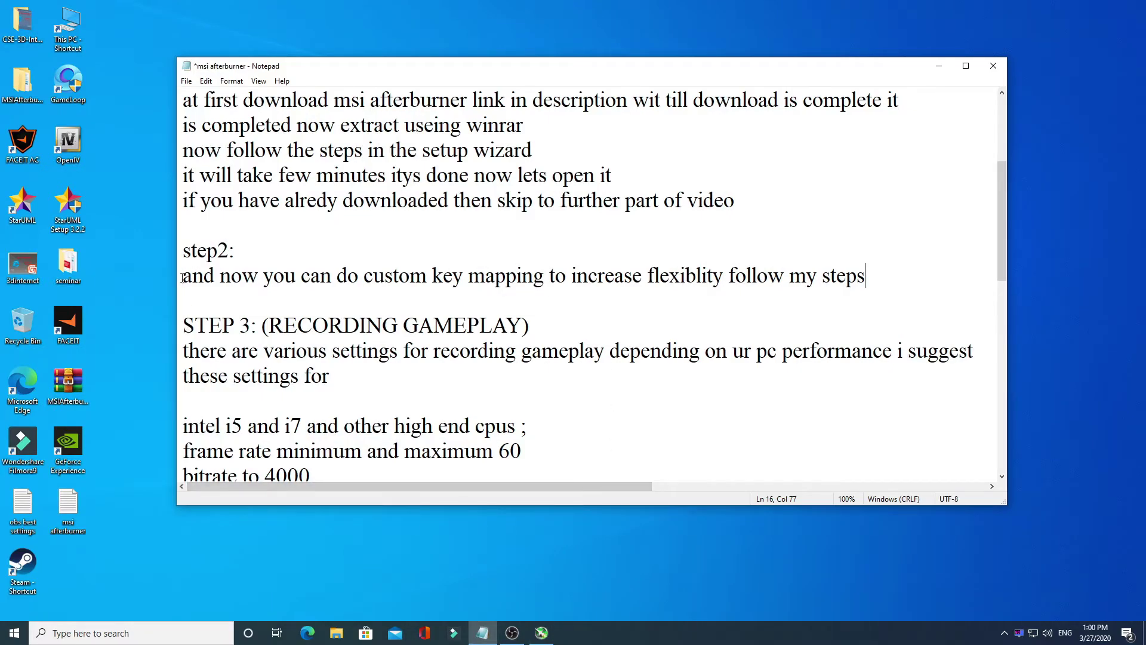
left_click_drag(182, 277, 890, 275)
left_click(891, 276)
key("Return")
type("donwe")
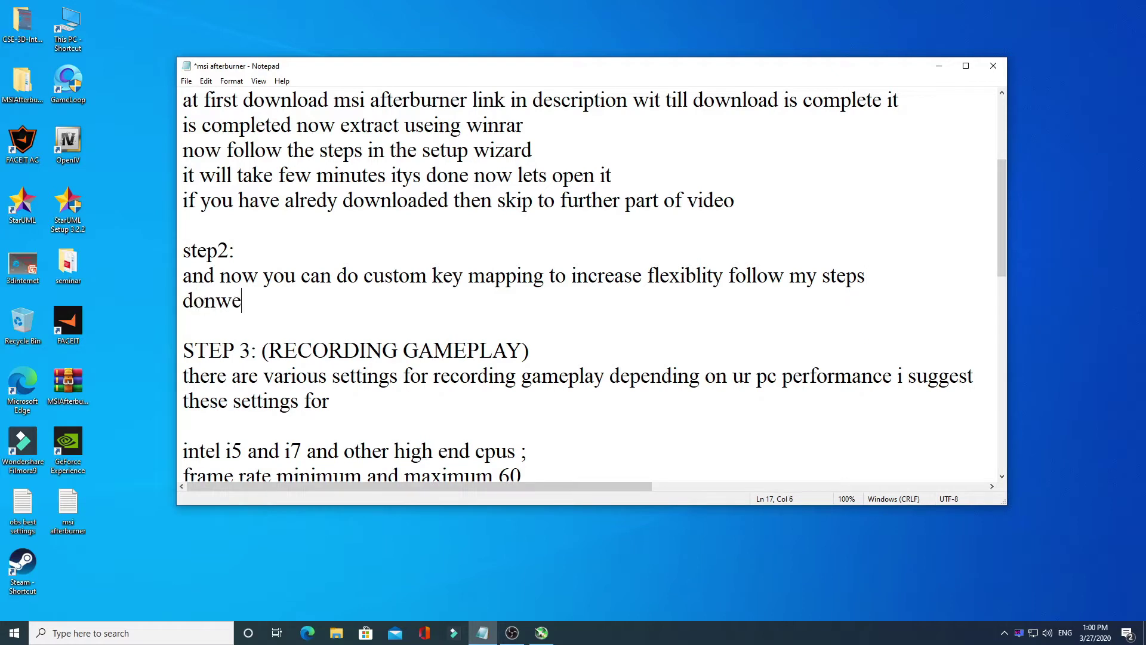
key("BackSpace")
key("BackSpace")
type("e")
left_click_drag(198, 305, 227, 301)
left_click(230, 298)
Step: Review the STEP 3 recording gameplay heading and its introduction about settings depending on PC performance
scroll(242, 292, "down", 4)
scroll(253, 292, "up", 3)
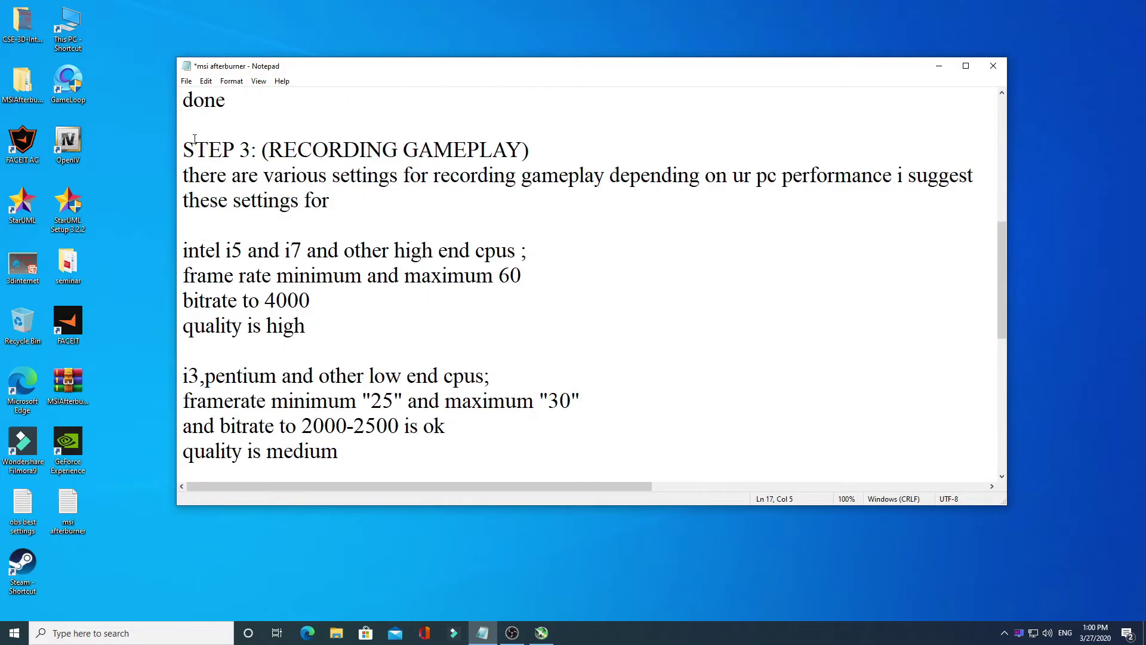
left_click_drag(183, 151, 554, 150)
left_click(554, 149)
left_click_drag(271, 149, 526, 149)
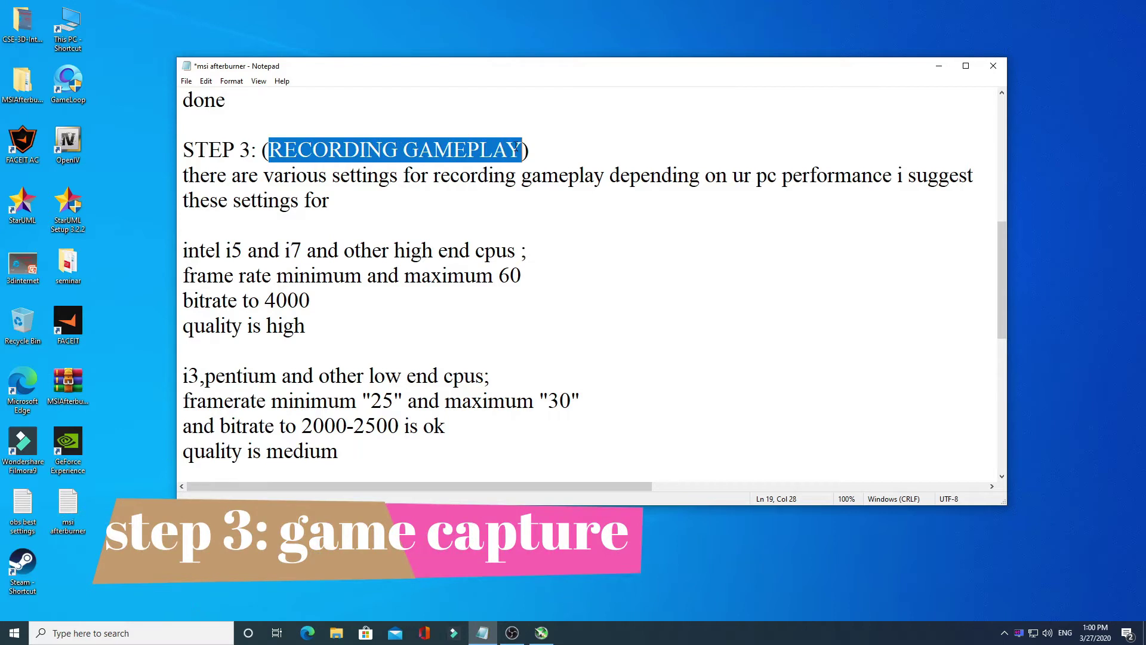
key("Up")
left_click_drag(184, 176, 957, 195)
left_click(957, 195)
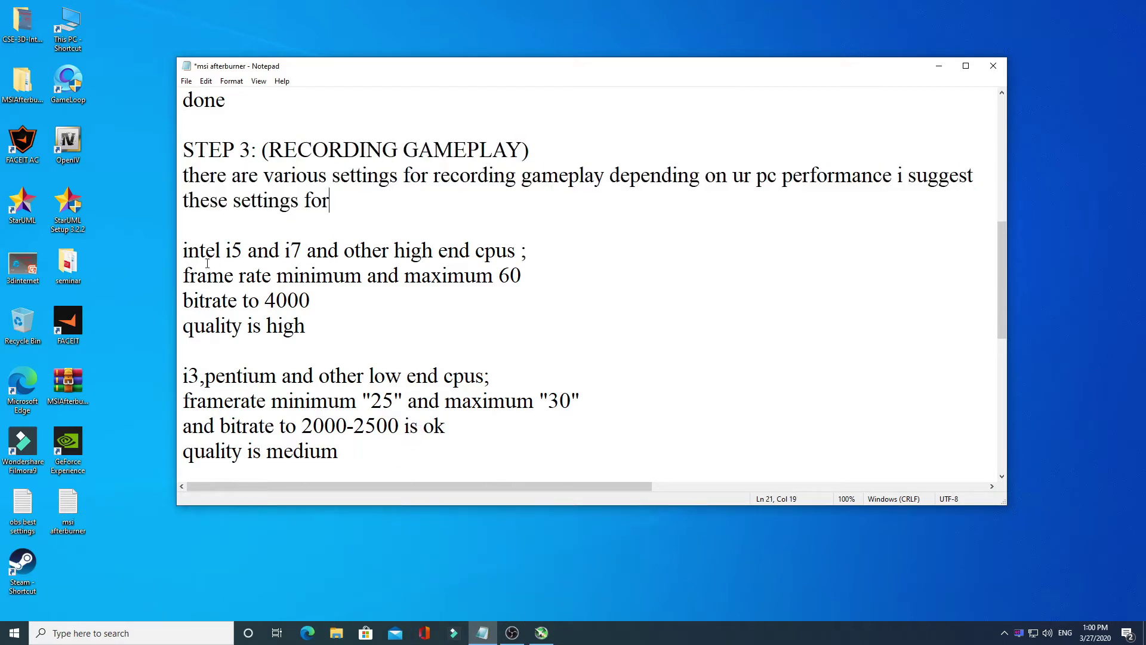
Step: Examine the suggested frame rate, bitrate and quality settings for Intel i5, i7 and other high-end CPUs in the notes
left_click_drag(184, 249, 527, 246)
left_click(532, 244)
left_click_drag(183, 275, 534, 274)
left_click(532, 273)
left_click_drag(183, 301, 310, 300)
left_click(311, 300)
left_click_drag(183, 325, 308, 323)
left_click(308, 323)
Step: Insert "mine is" at the start of the "i3,pentium and other low end cpus;" line in the notes
scroll(311, 322, "down", 3)
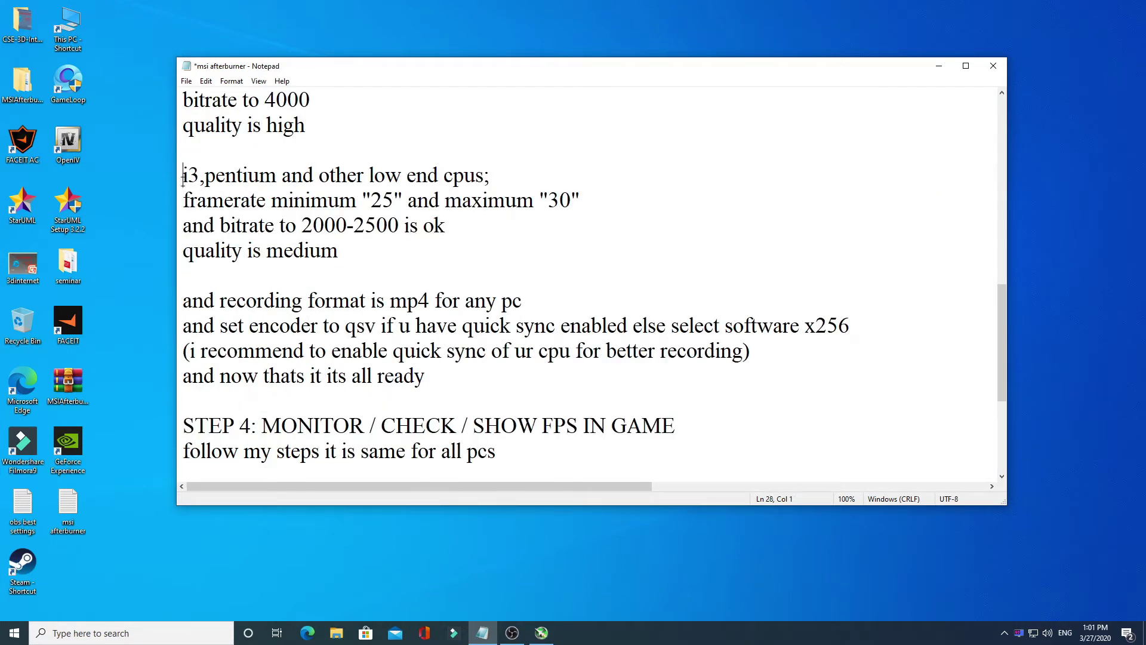
type("mine ")
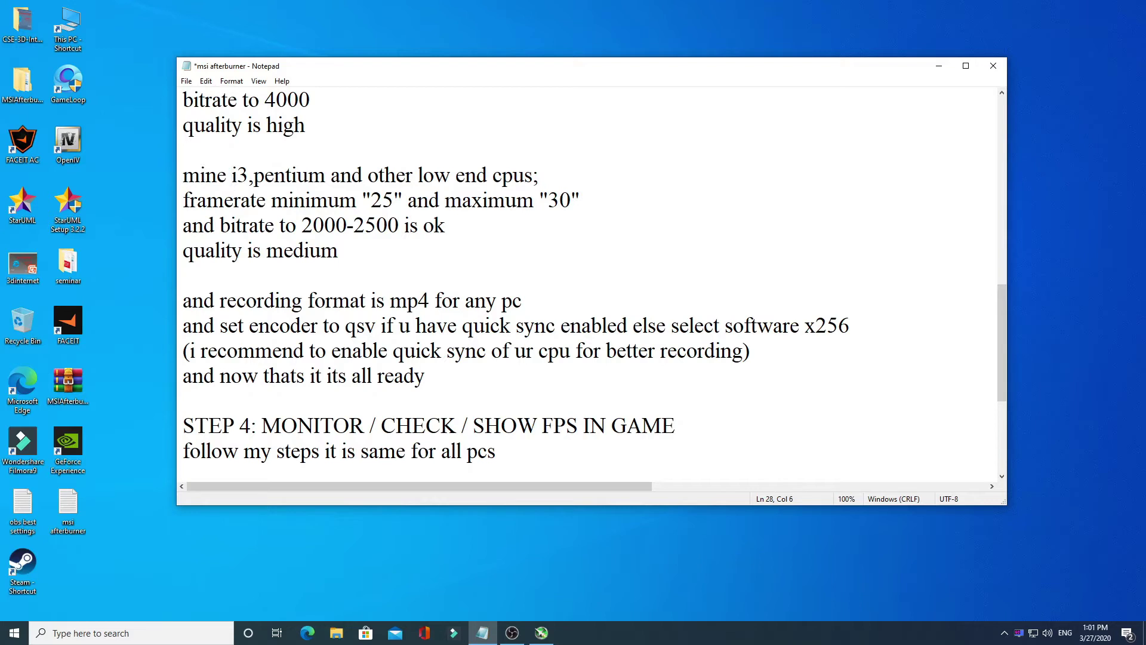
type("is")
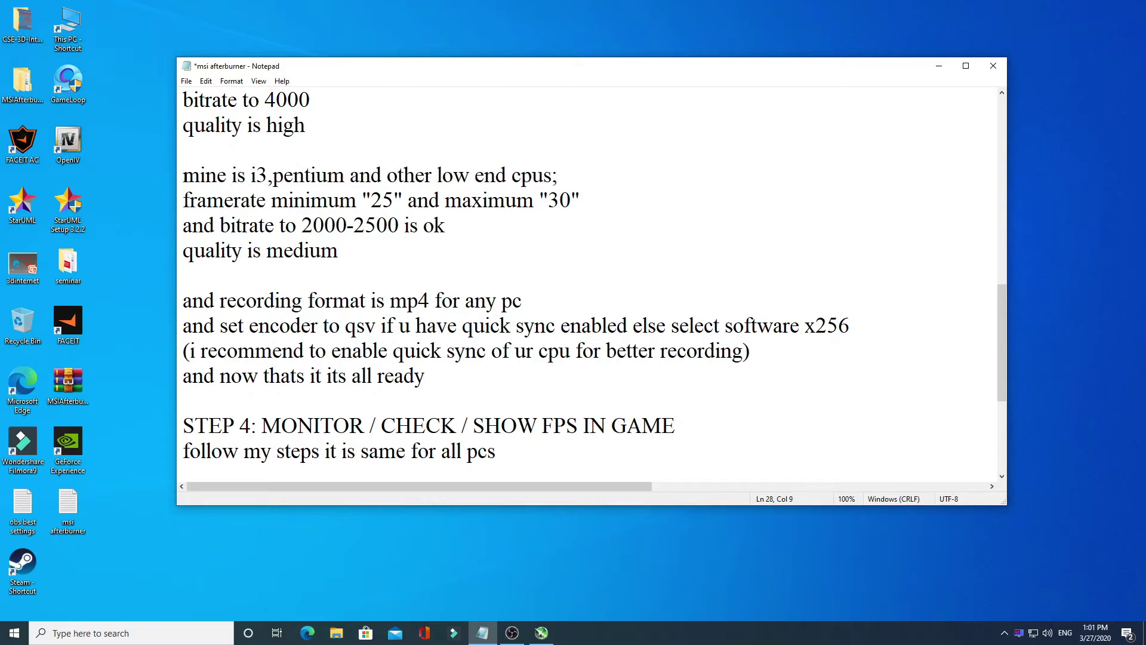
Step: Read the suggested framerate, bitrate and quality for i3, Pentium and other low-end CPUs, plus the recording format line in the notes
left_click_drag(183, 175, 268, 175)
left_click(273, 171)
left_click_drag(188, 201, 582, 201)
left_click(582, 201)
left_click_drag(187, 228, 463, 225)
left_click(463, 225)
left_click_drag(183, 251, 338, 248)
left_click(348, 264)
left_click_drag(173, 302, 538, 296)
left_click(537, 296)
scroll(528, 296, "up", 8)
scroll(418, 307, "down", 5)
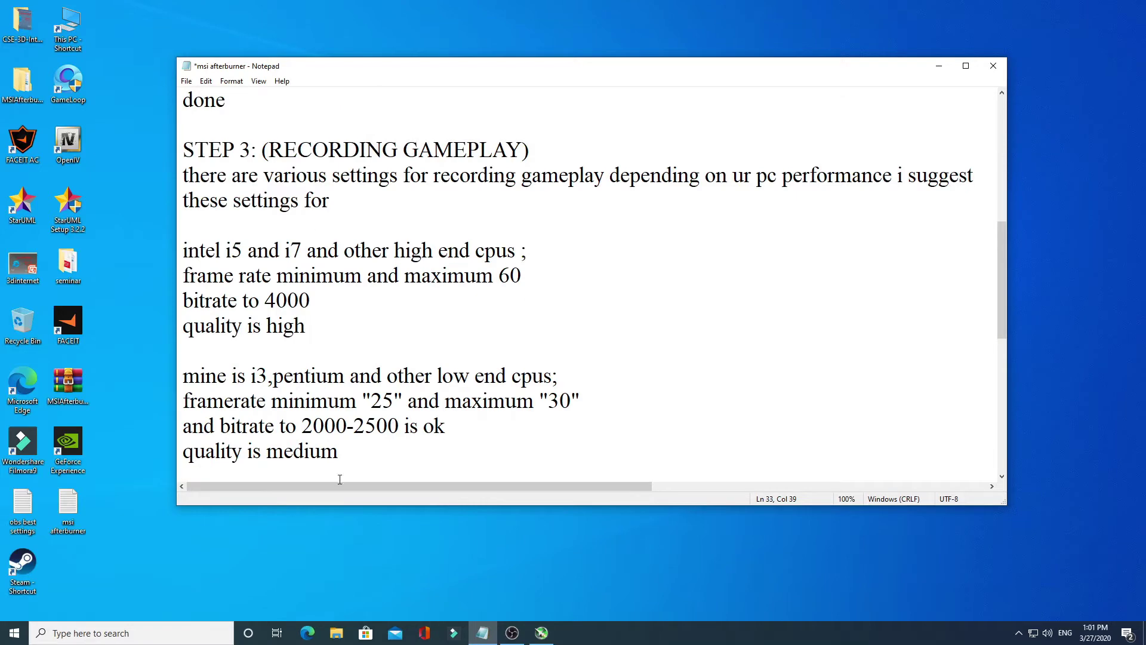
Step: Switch to MSI Afterburner, minimize the notes and open the video capture properties
left_click(541, 633)
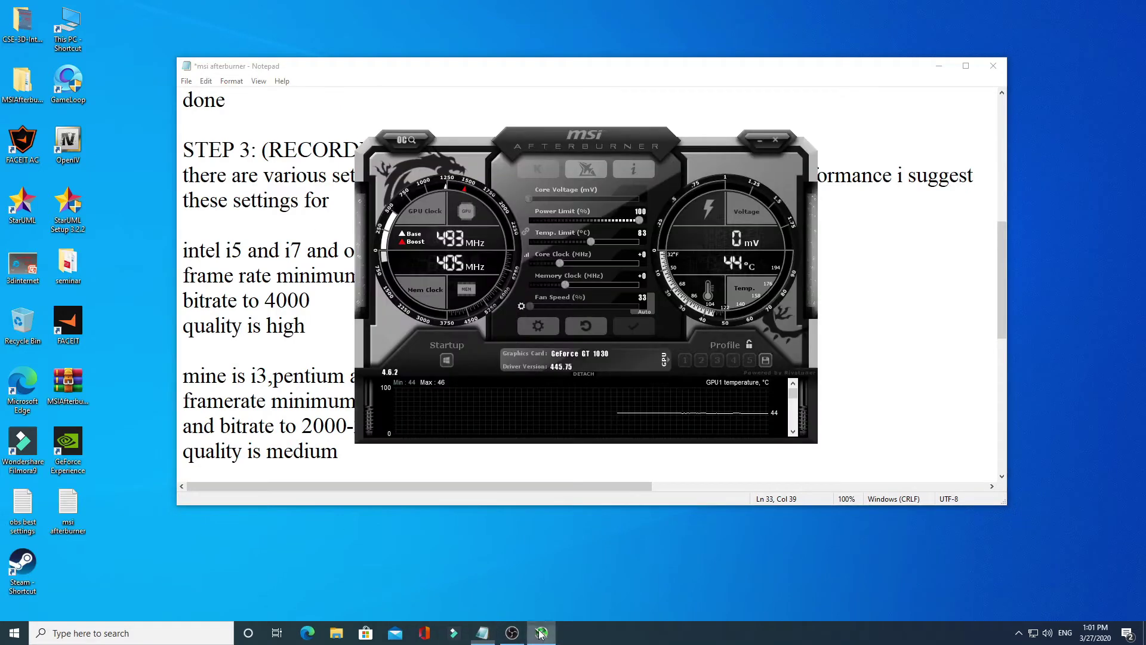
left_click(537, 327)
left_click(938, 66)
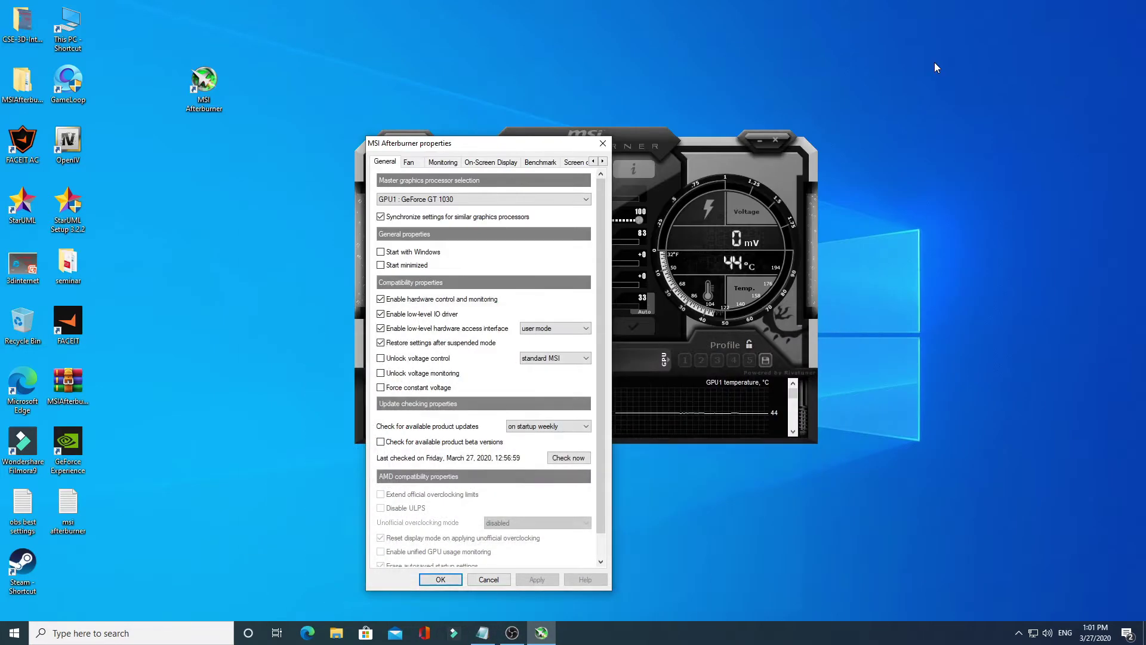
left_click(602, 162)
left_click(602, 161)
left_click(603, 161)
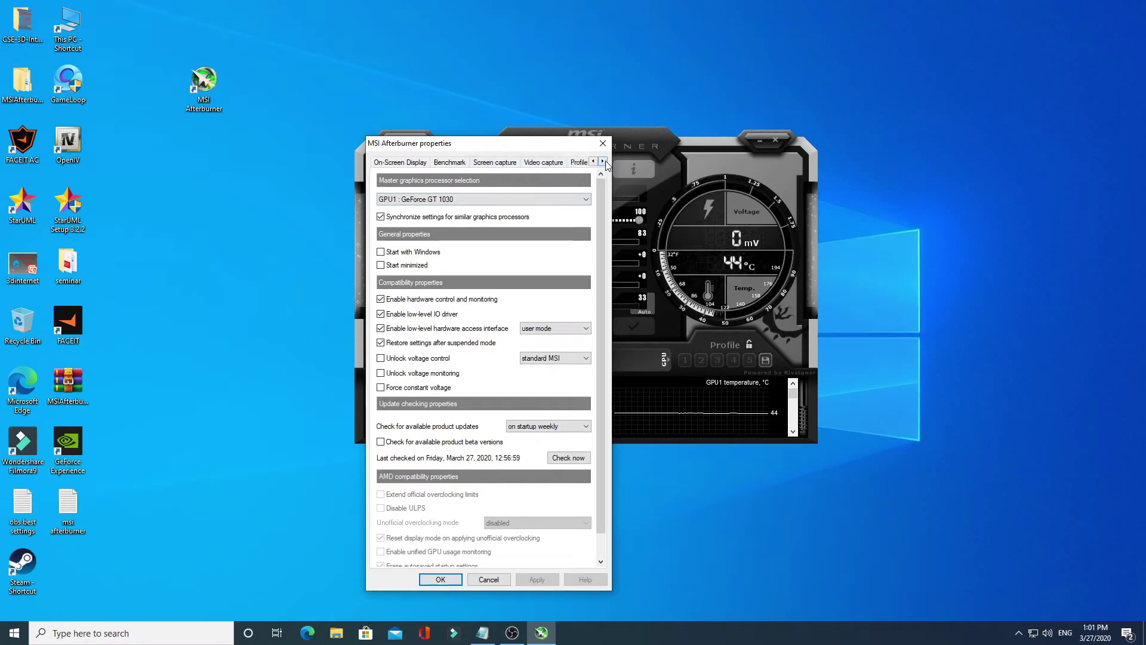
left_click(534, 163)
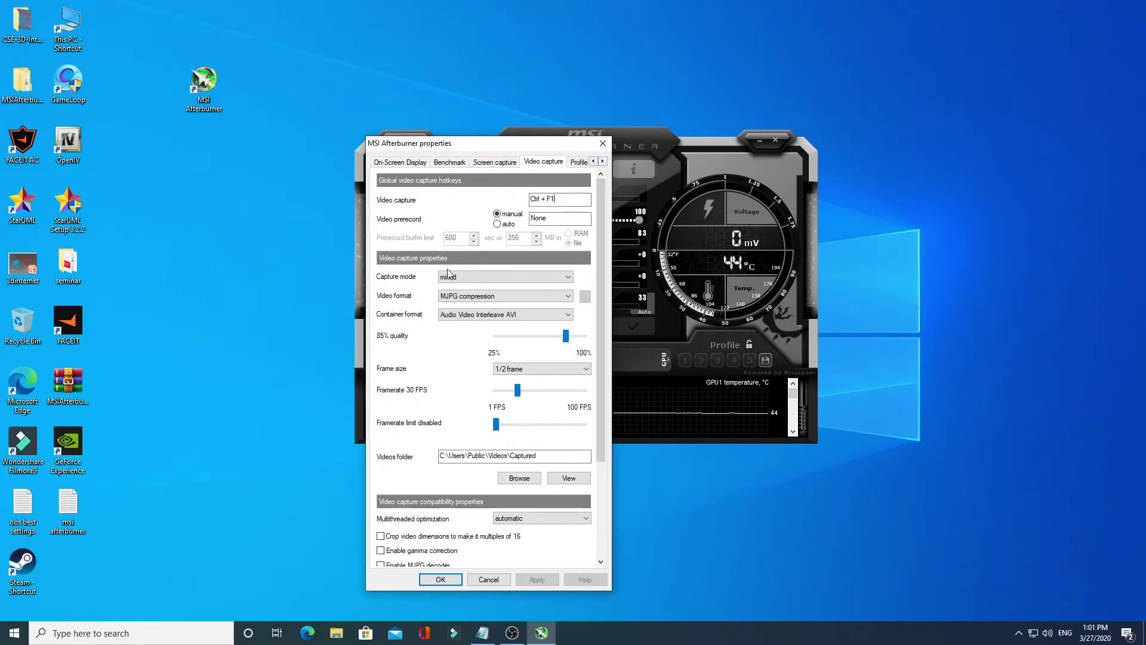
Step: Set the video capture format to MJPG compression and the quality to 100%
left_click(470, 297)
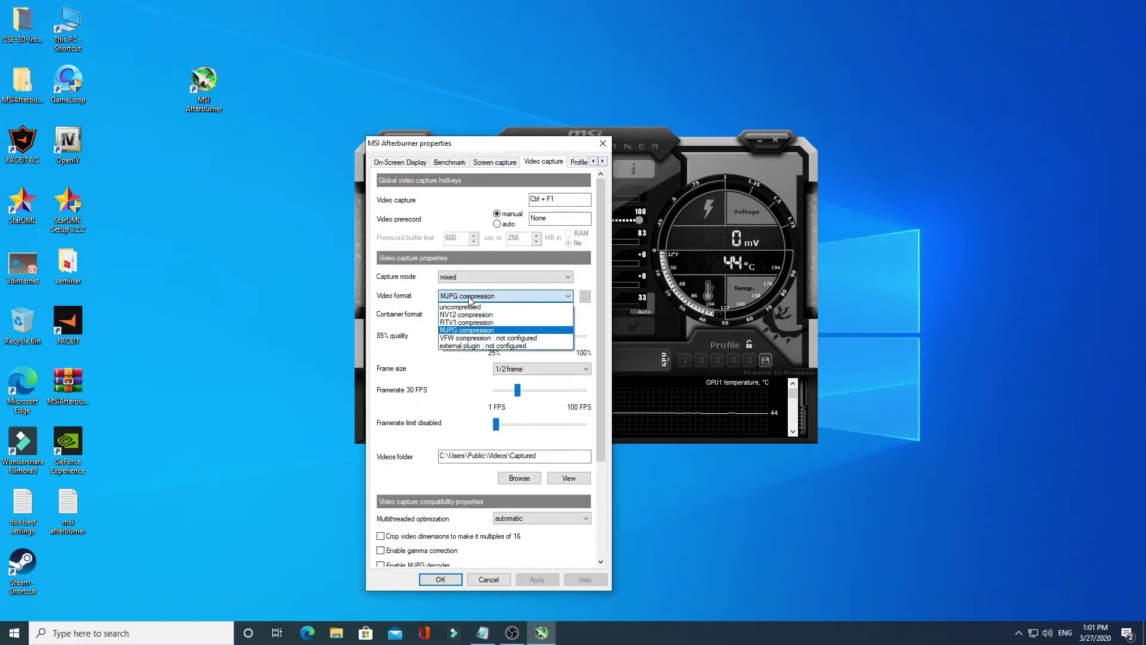
left_click(459, 332)
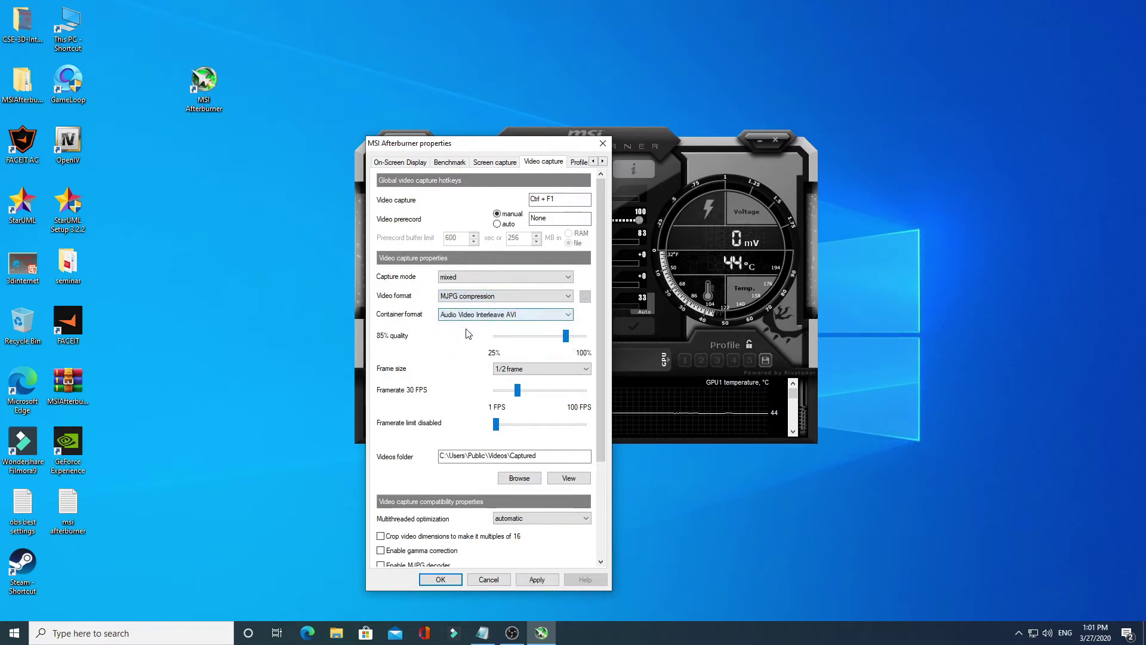
left_click_drag(566, 338, 591, 342)
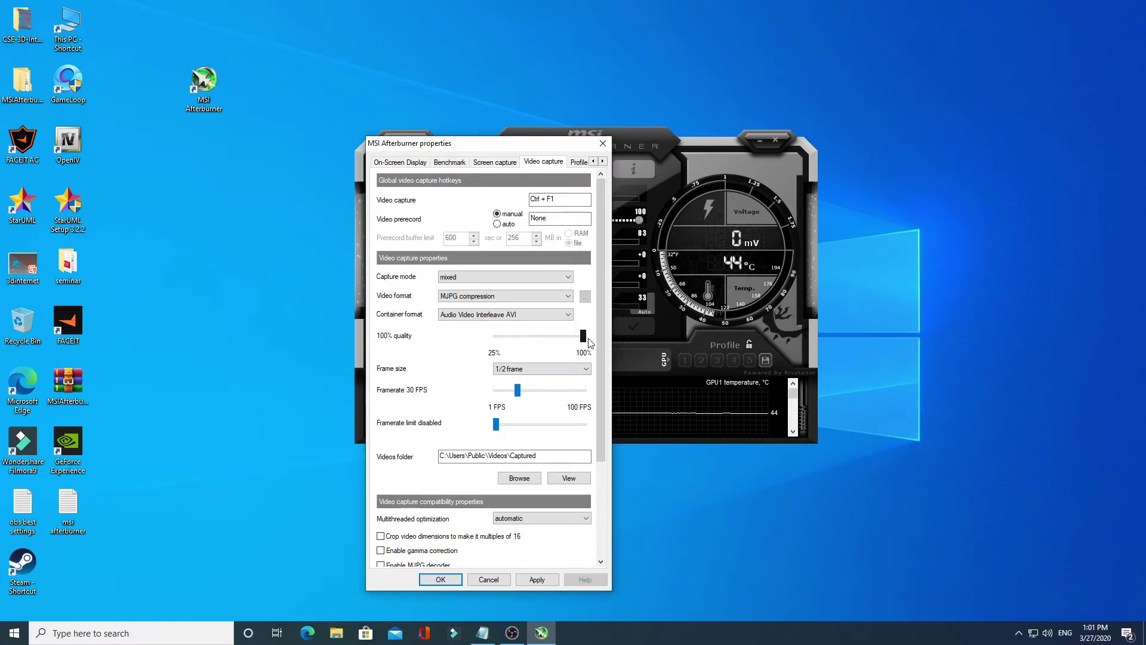
Step: Set the captured frame size to full frame and the framerate limit to 30 FPS
left_click(513, 369)
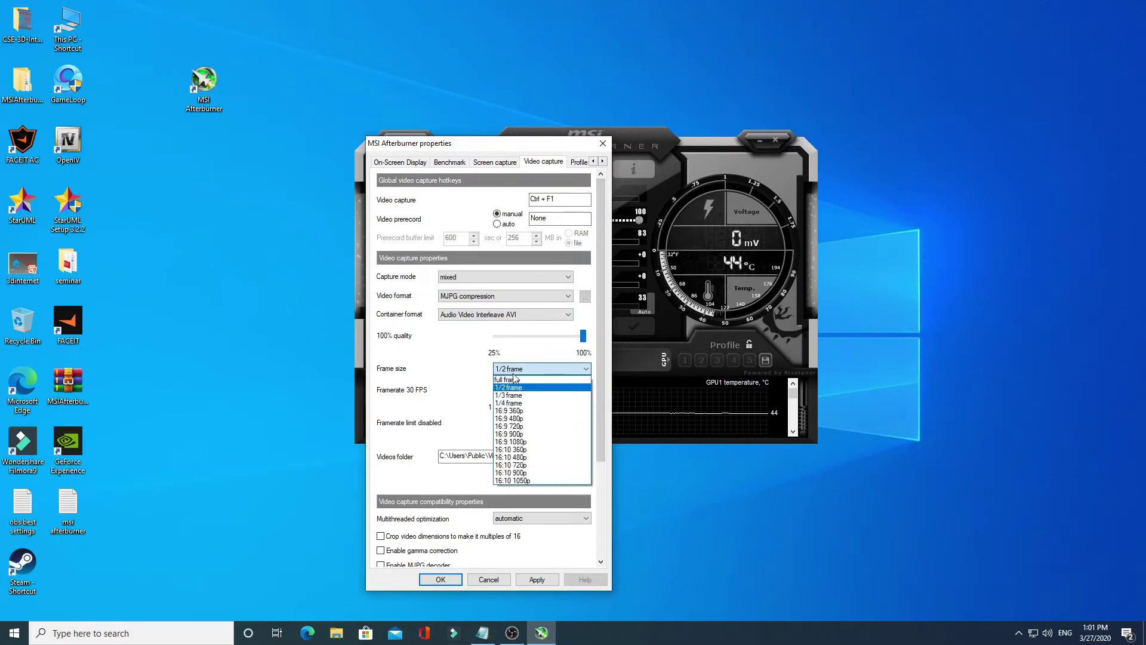
left_click(512, 380)
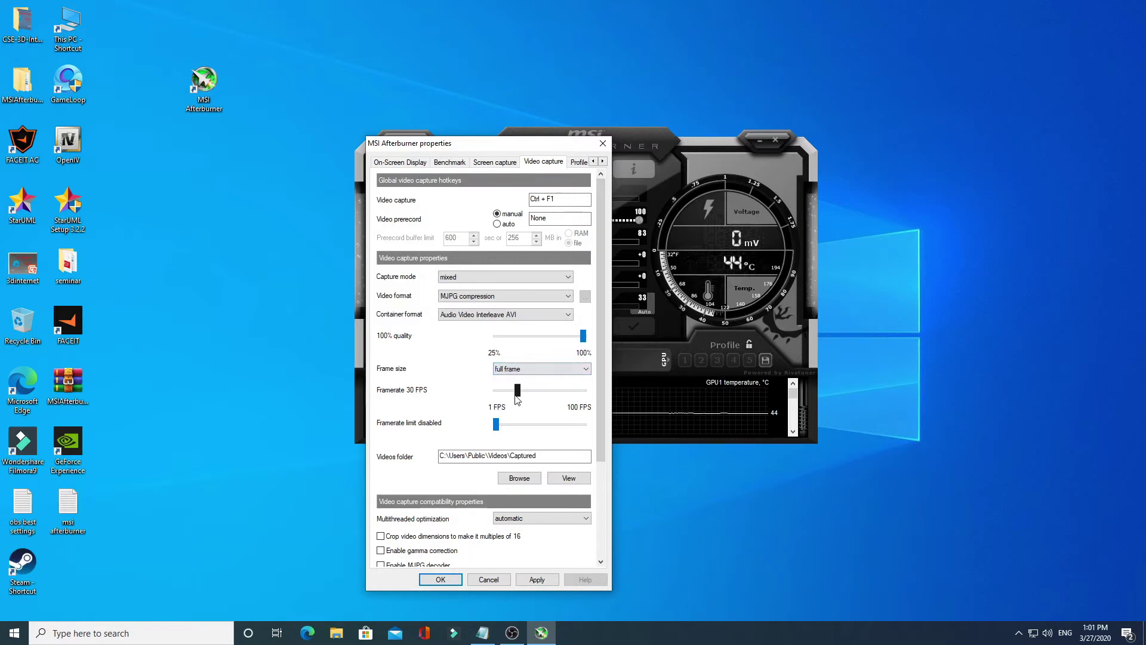
left_click_drag(499, 428, 505, 429)
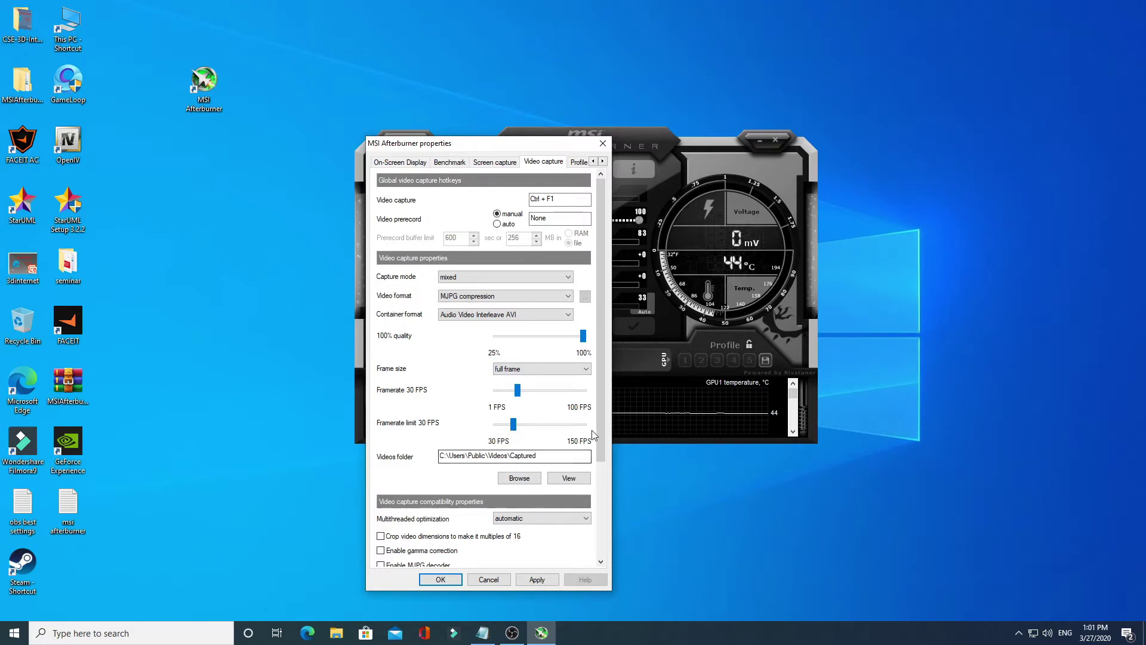
left_click_drag(599, 432, 596, 502)
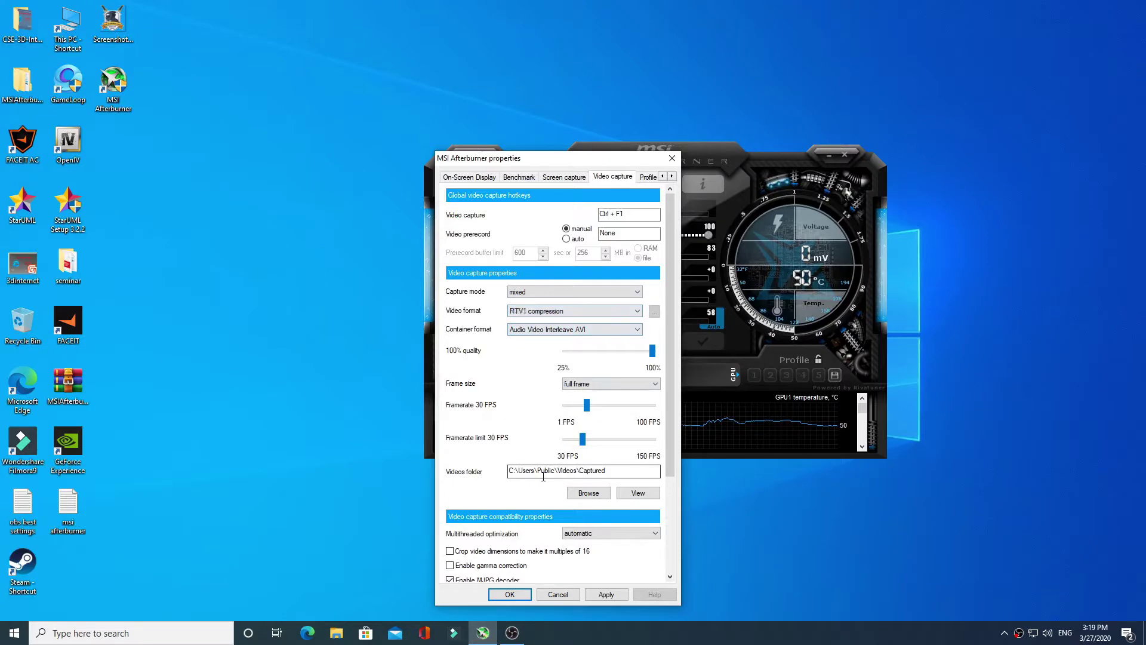
scroll(669, 393, "down", 3)
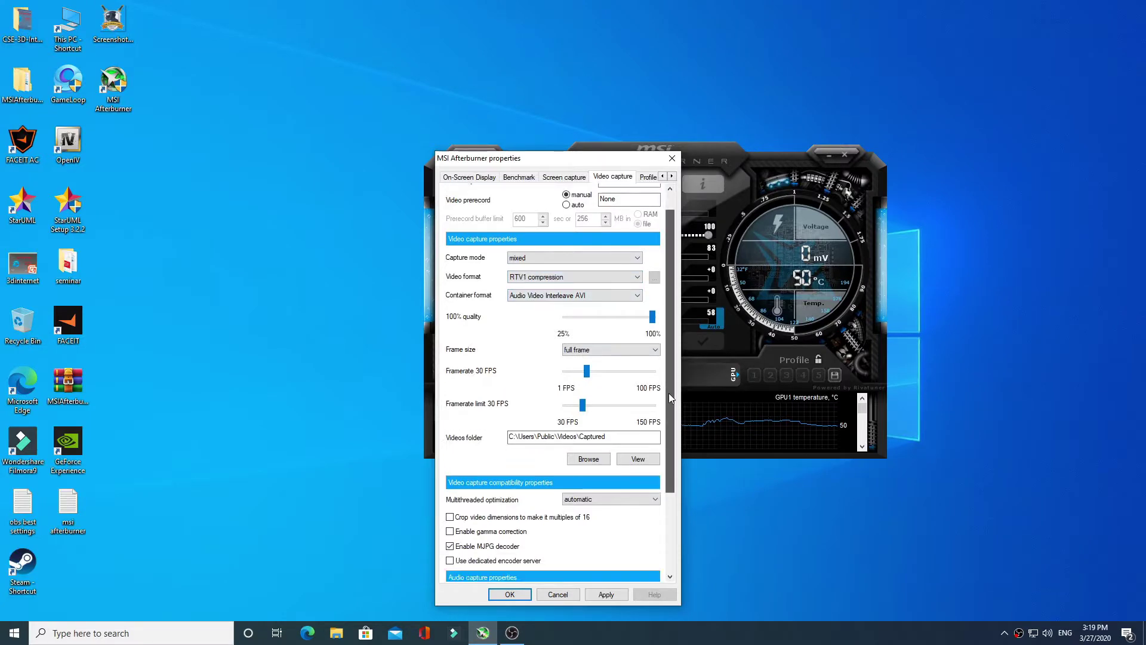
scroll(537, 317, "up", 3)
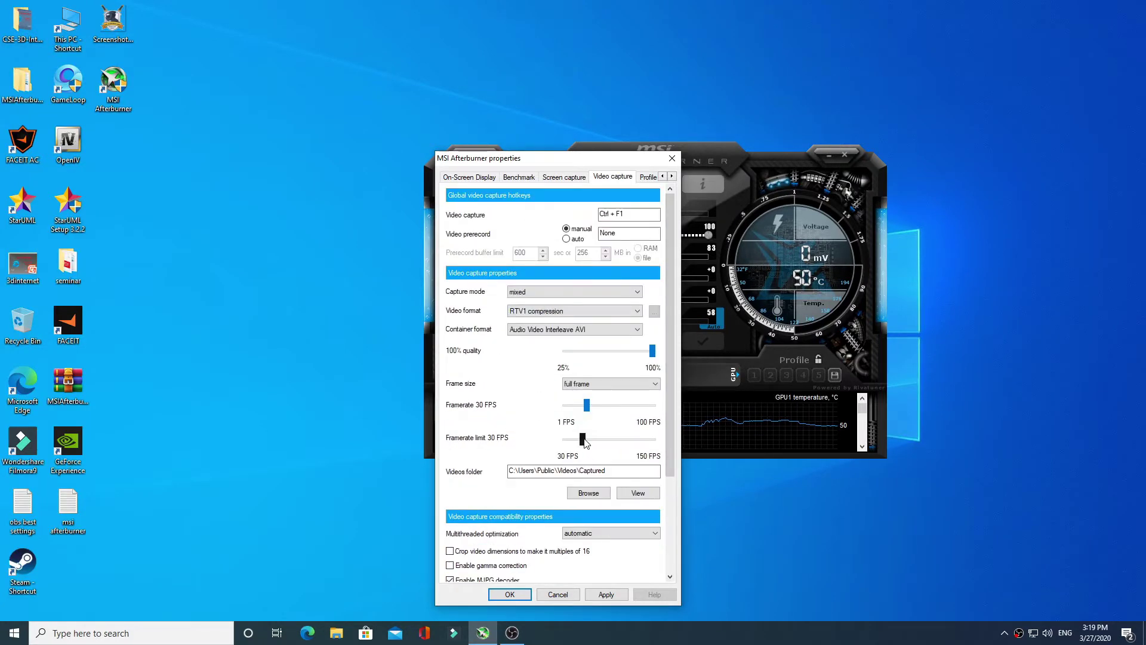
Step: Raise the video capture framerate limit to 120 FPS and apply the settings
left_click_drag(584, 442, 635, 442)
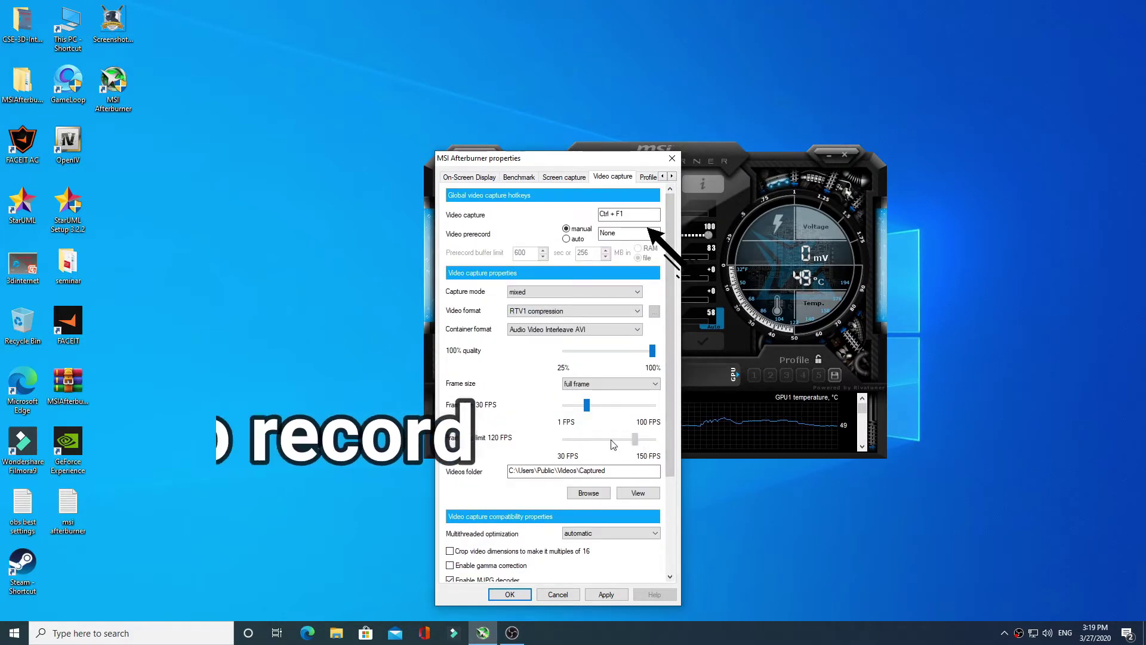
left_click(606, 594)
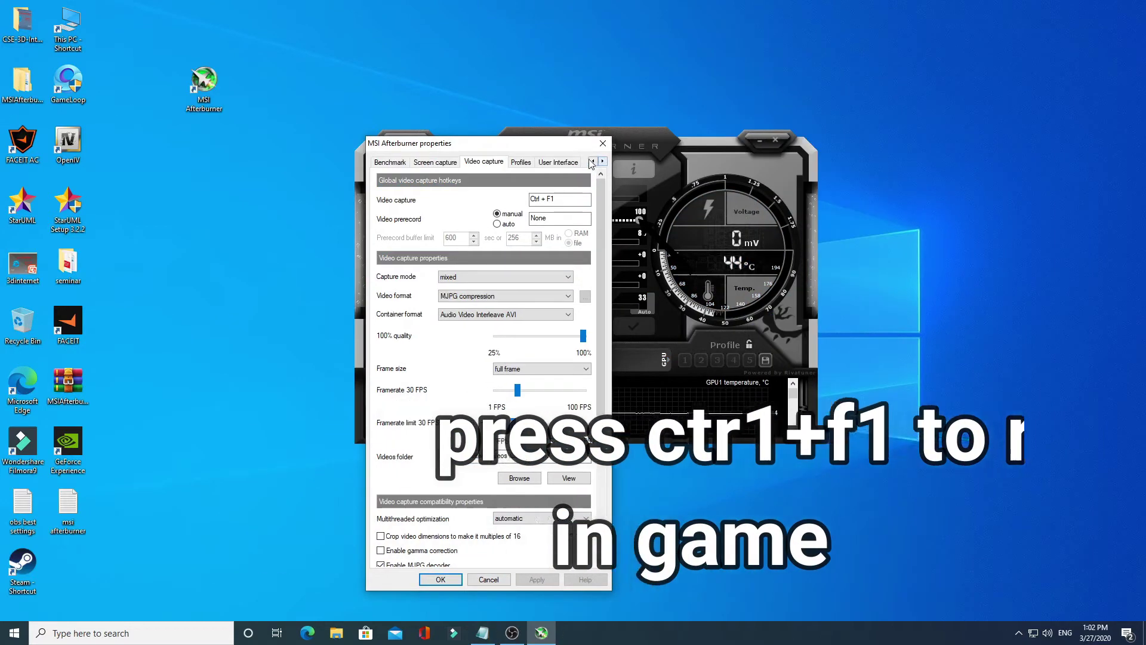
Step: Look over the profile and user interface properties, and close the properties dialog with its settings accepted
left_click(521, 163)
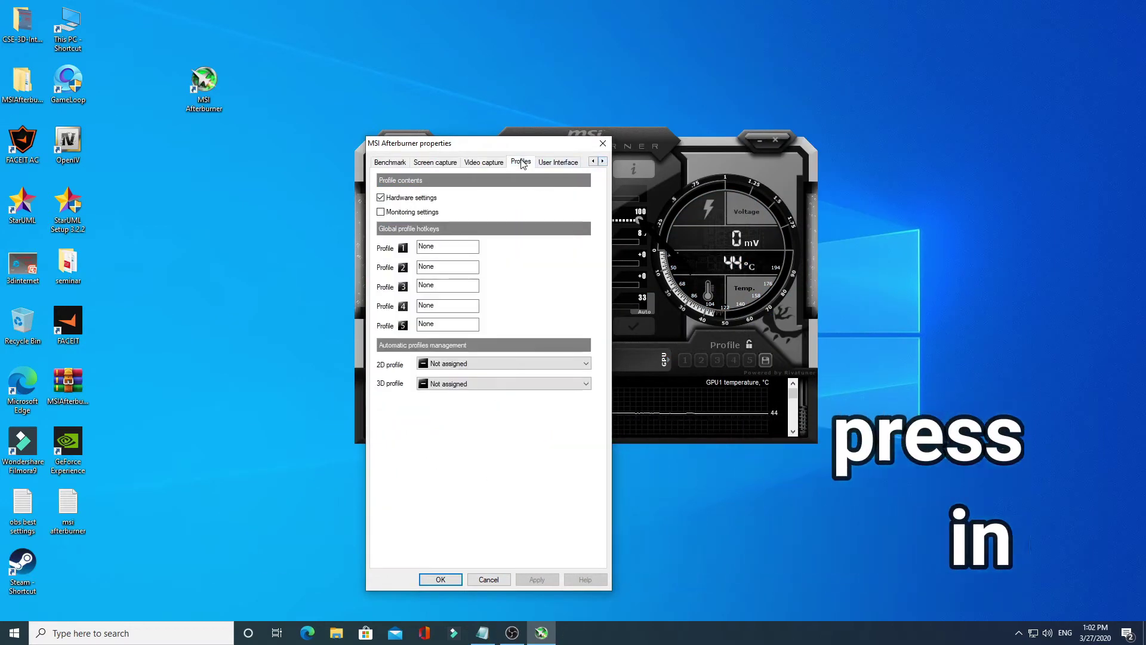
left_click(552, 164)
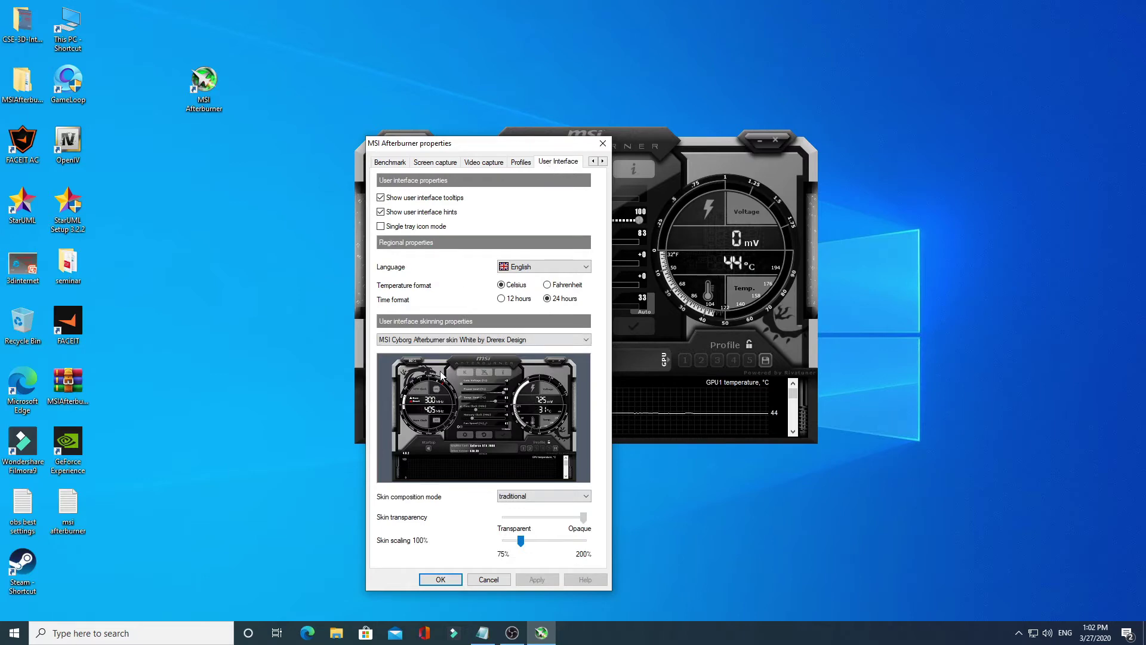
left_click(440, 579)
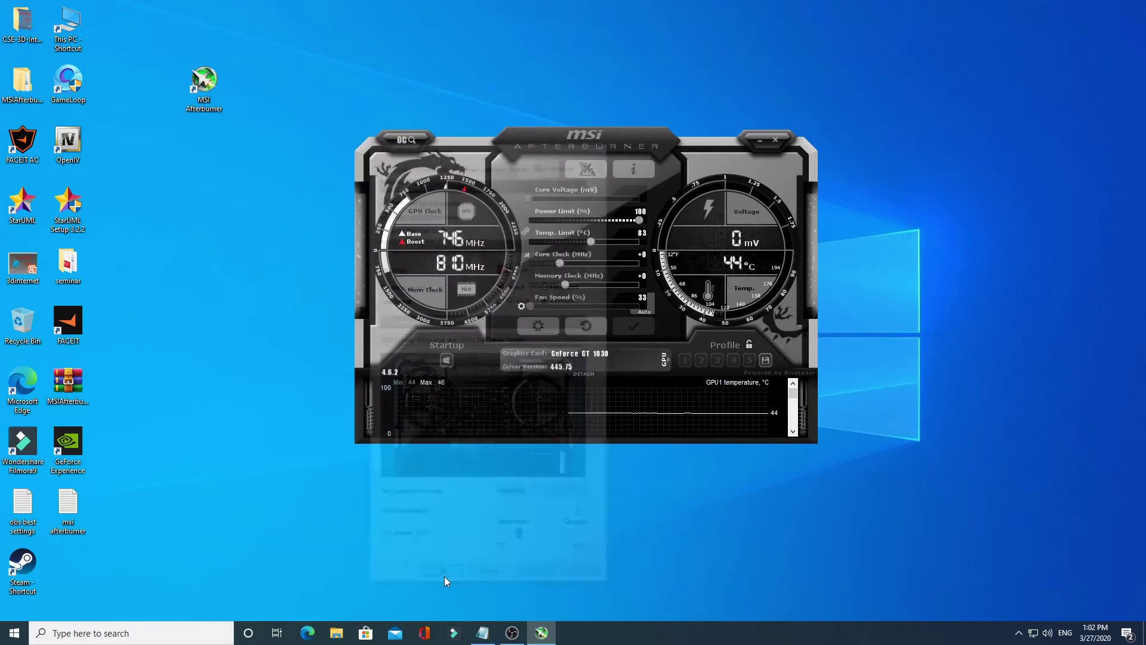
Step: Switch to the Notepad notes and read the STEP 4 heading about showing FPS in game and the line below it
left_click(482, 633)
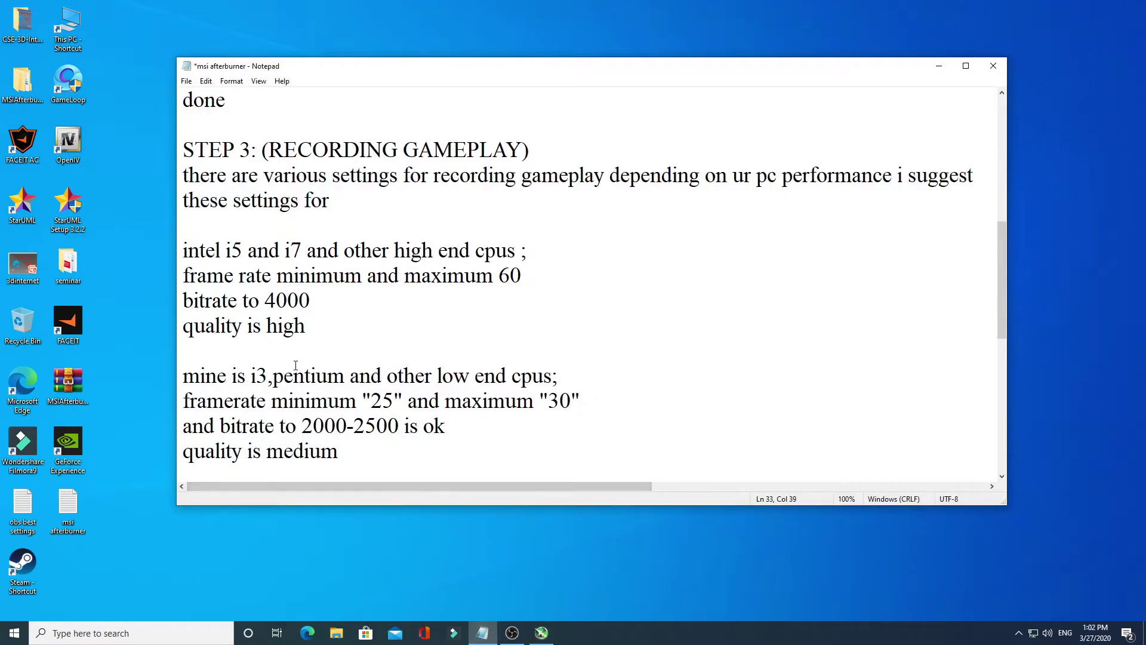
scroll(298, 364, "down", 3)
scroll(269, 332, "down", 3)
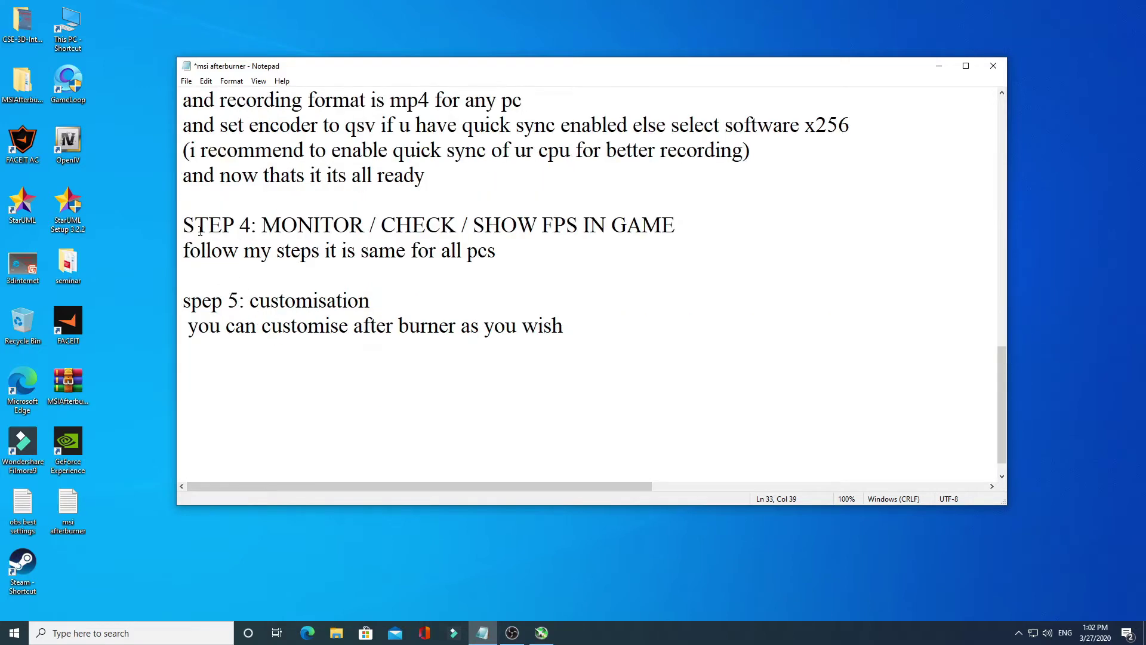
left_click_drag(183, 232, 687, 223)
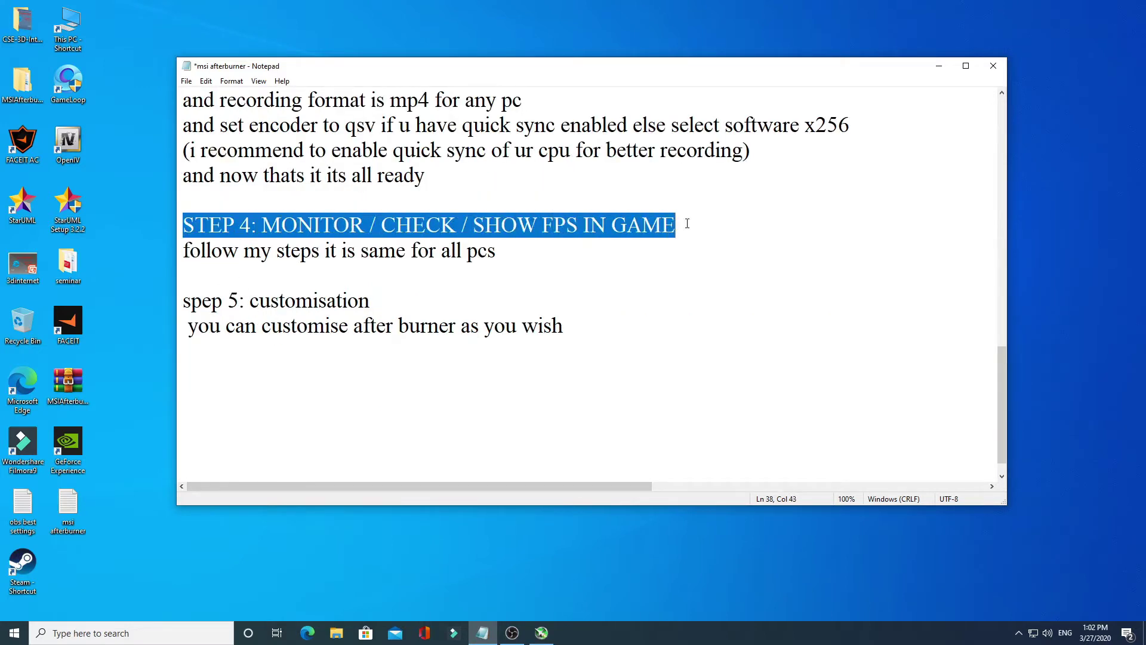
left_click(687, 223)
left_click_drag(188, 250, 496, 251)
left_click(496, 251)
Step: Minimize the notes and open the hardware monitoring properties in MSI Afterburner
left_click(939, 66)
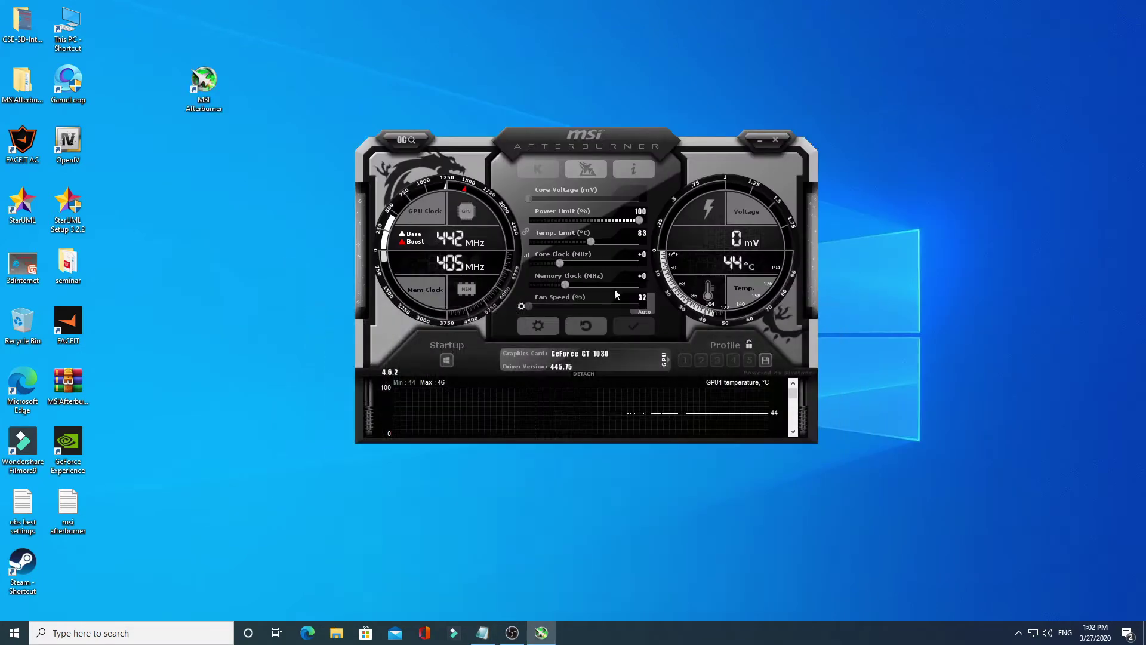
left_click(539, 327)
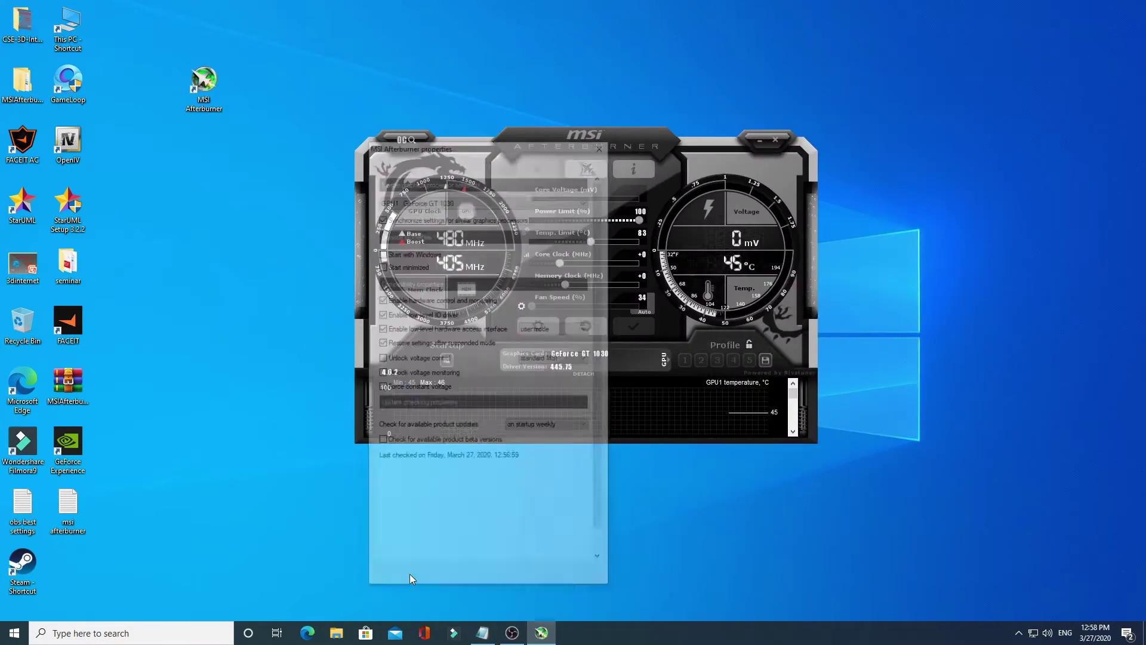
left_click(543, 333)
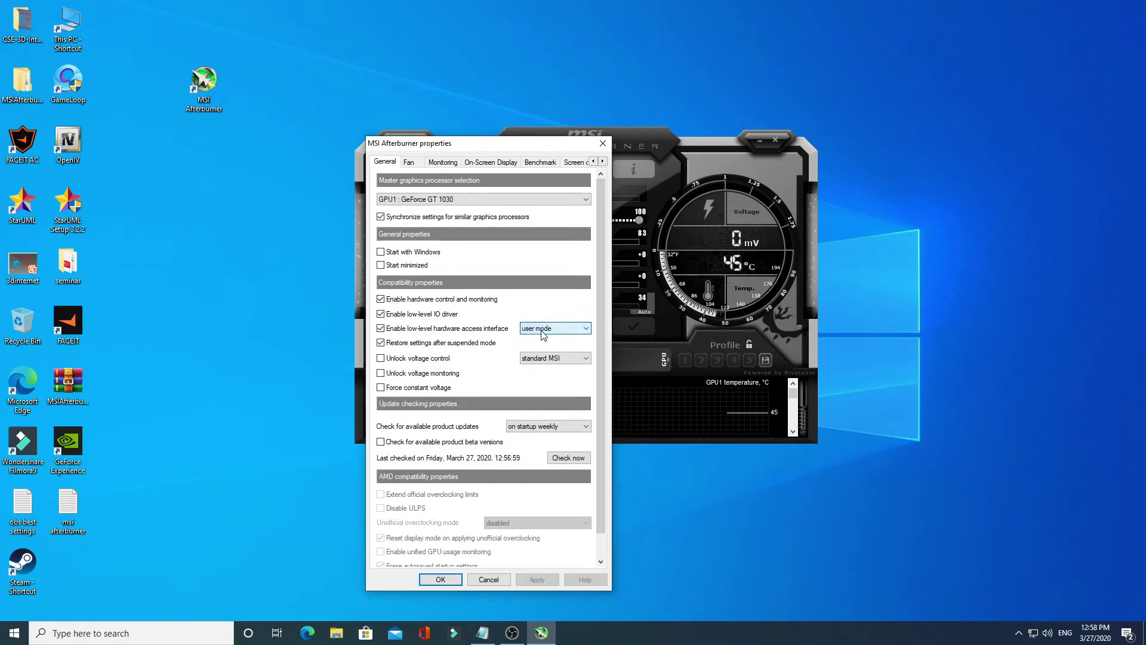
left_click(455, 166)
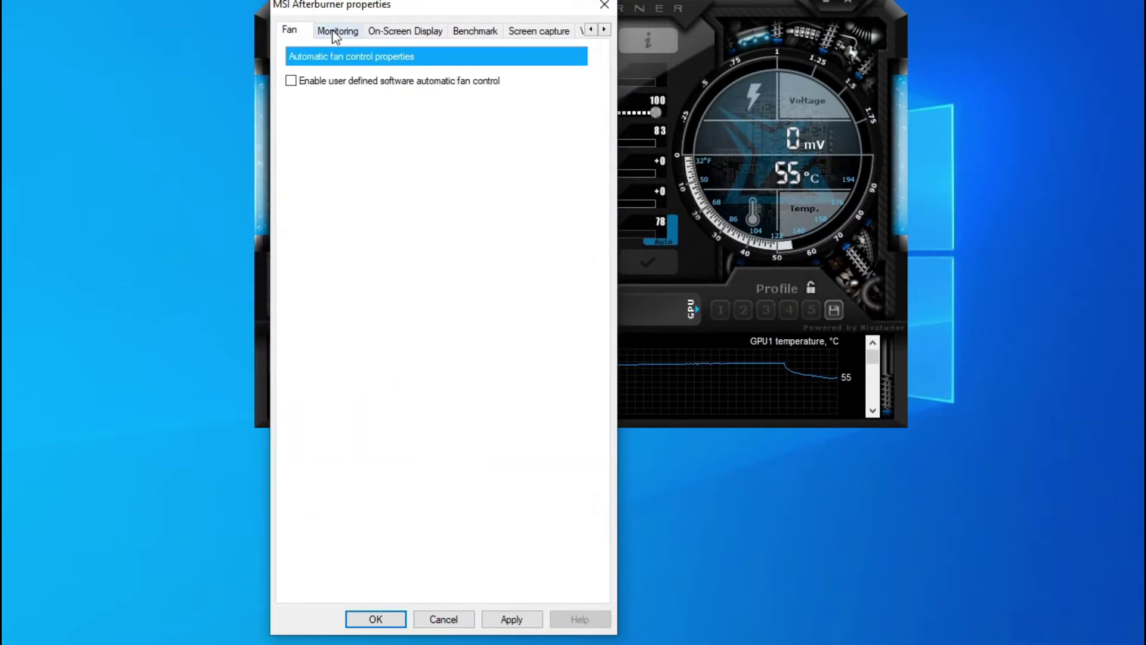
left_click(338, 31)
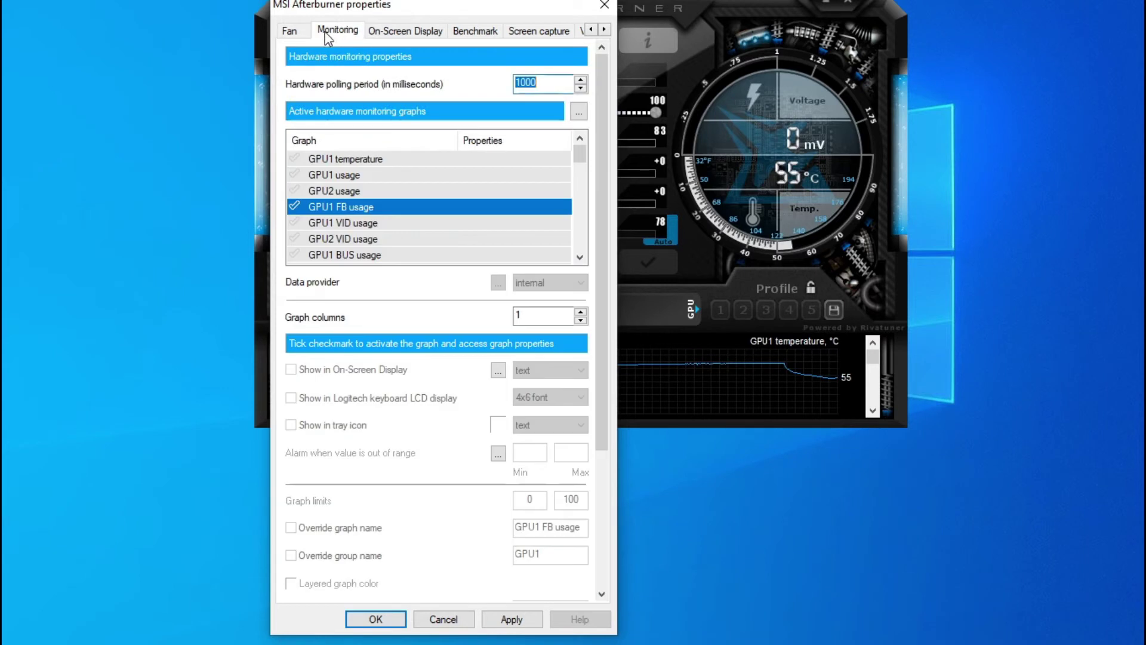
Step: Activate the GPU1 temperature and GPU1 usage monitoring graphs for the on-screen display
left_click(322, 159)
left_click(294, 158)
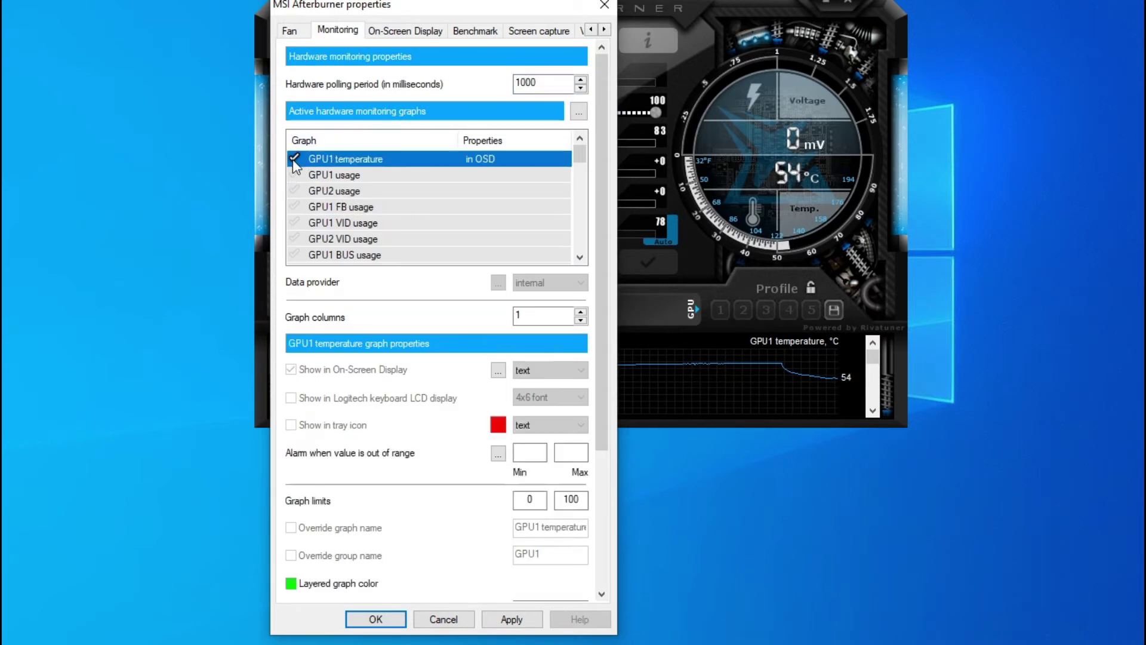
left_click(337, 172)
left_click(338, 192)
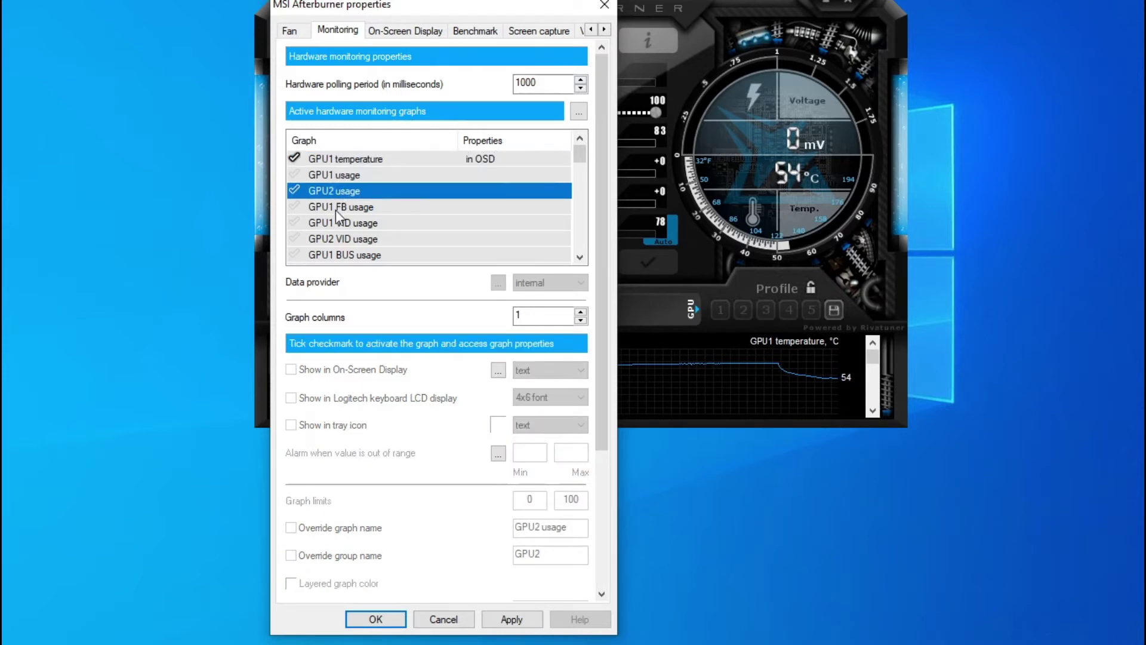
left_click(337, 208)
left_click(338, 174)
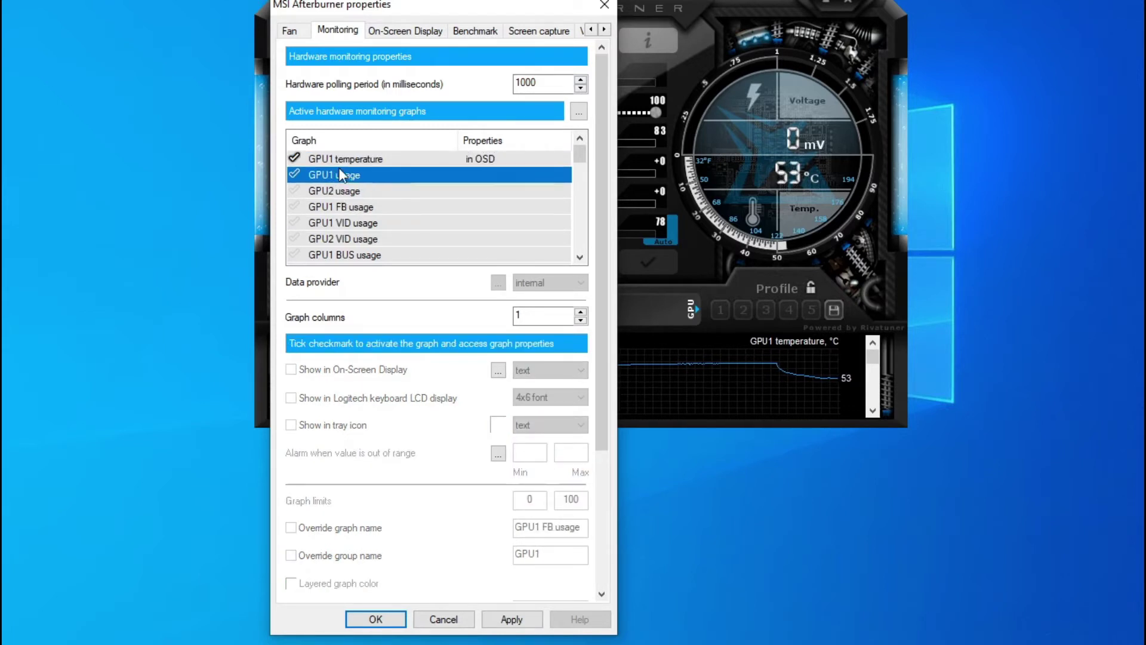
left_click(294, 175)
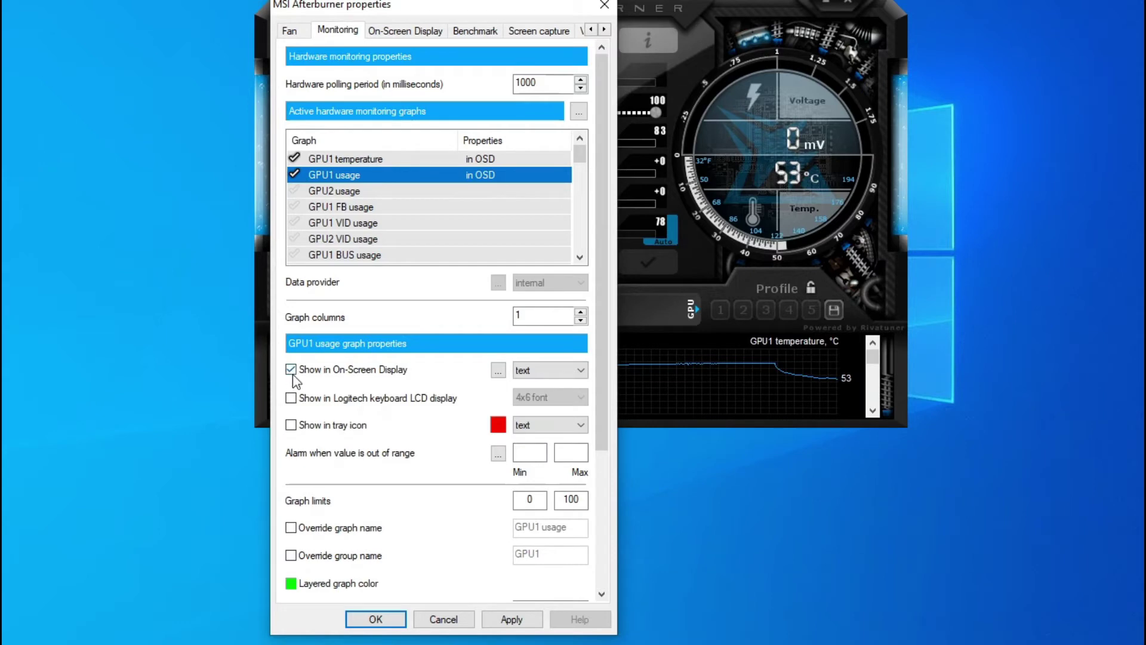
Step: Activate the GPU1 core clock and GPU1 memory clock monitoring graphs and show both in the on-screen display
scroll(329, 200, "down", 2)
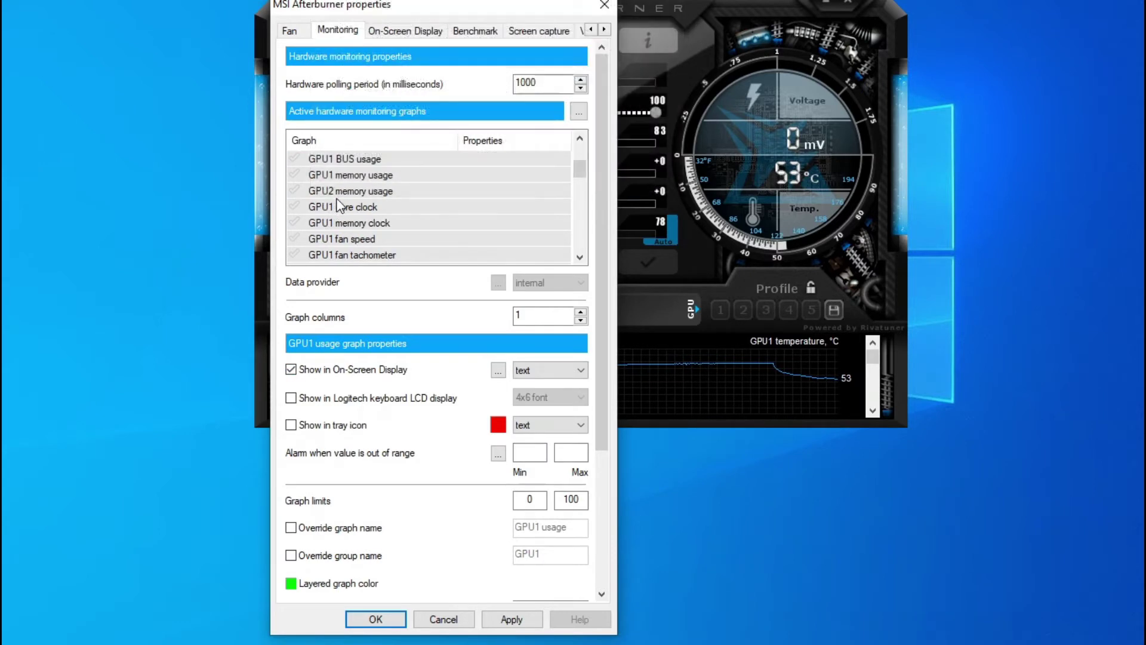
left_click(294, 206)
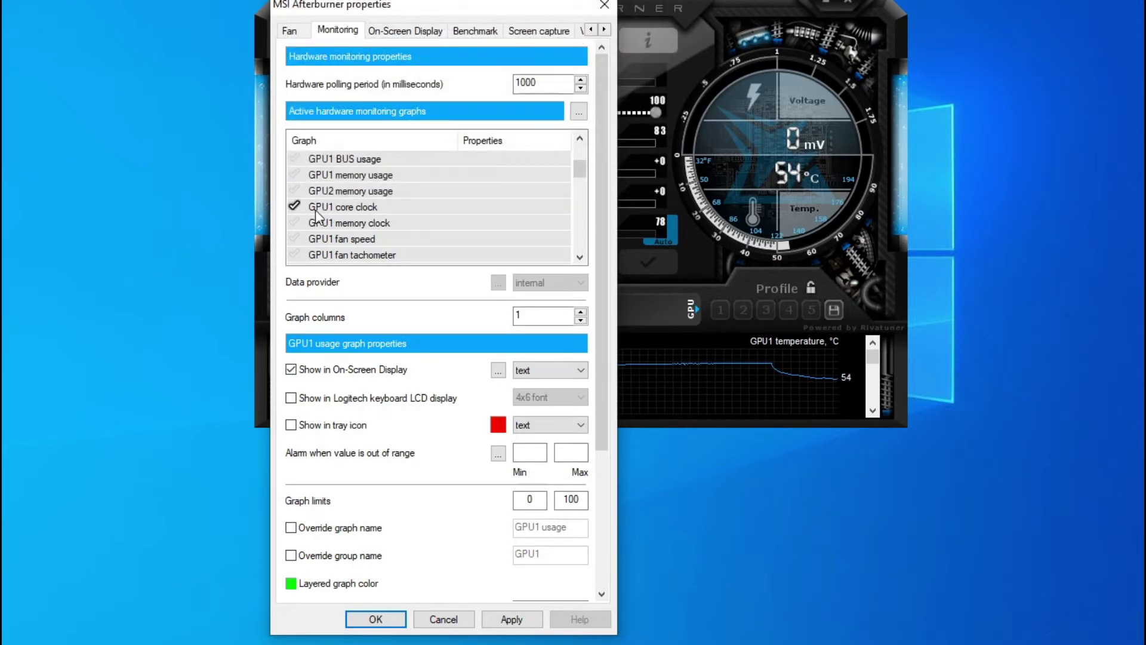
left_click(291, 370)
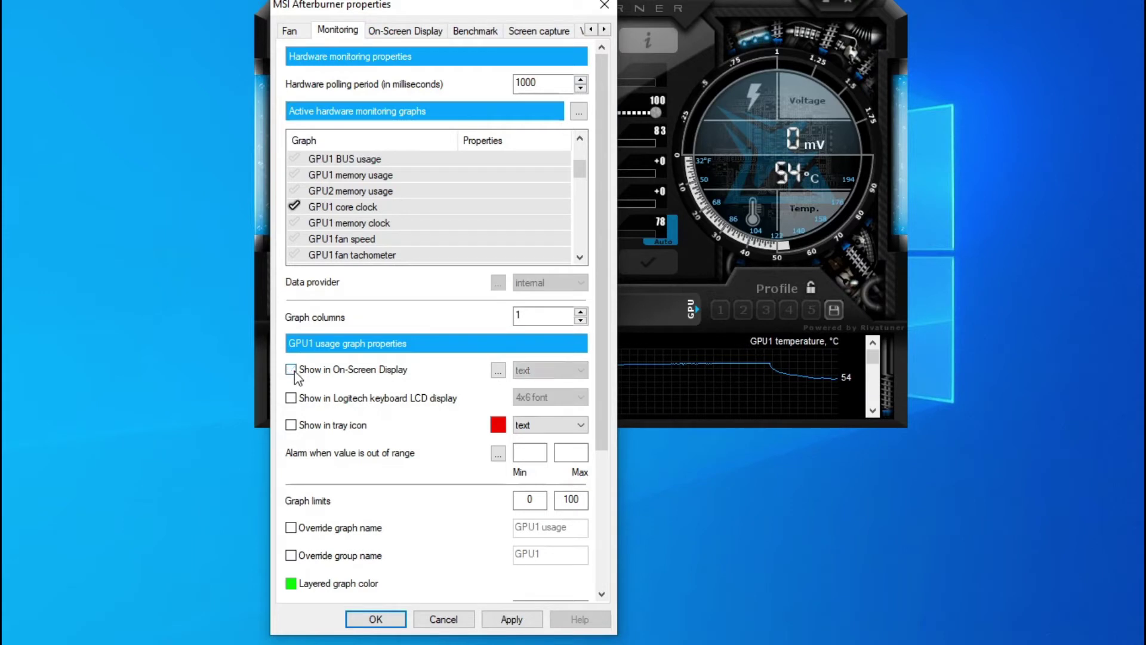
left_click(292, 369)
left_click(332, 205)
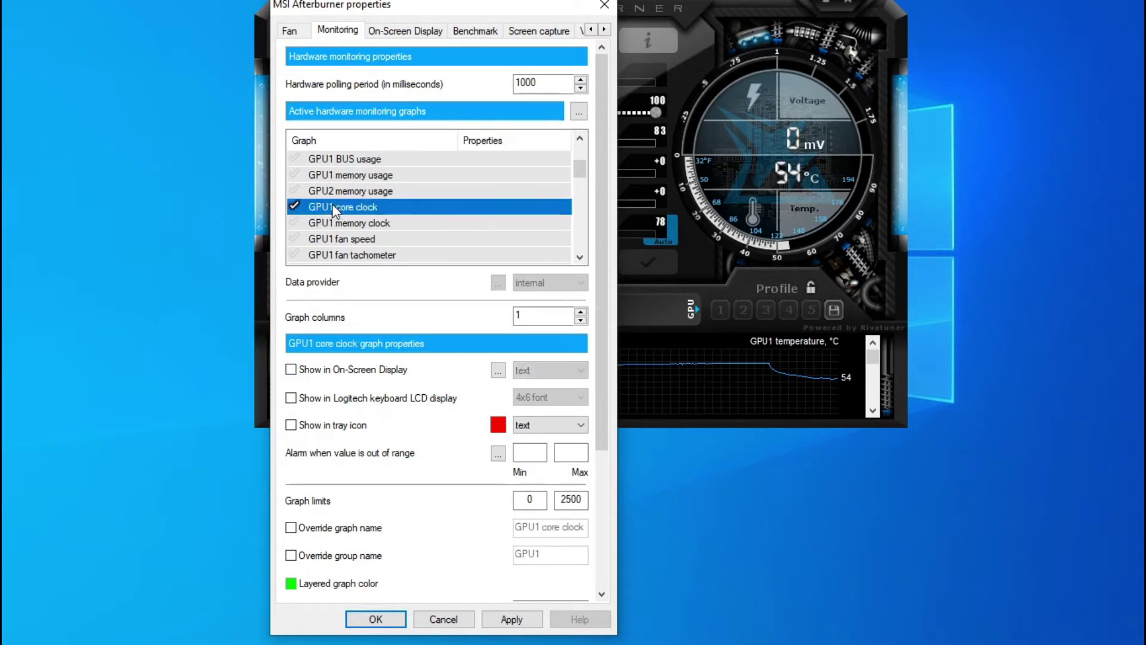
left_click(292, 370)
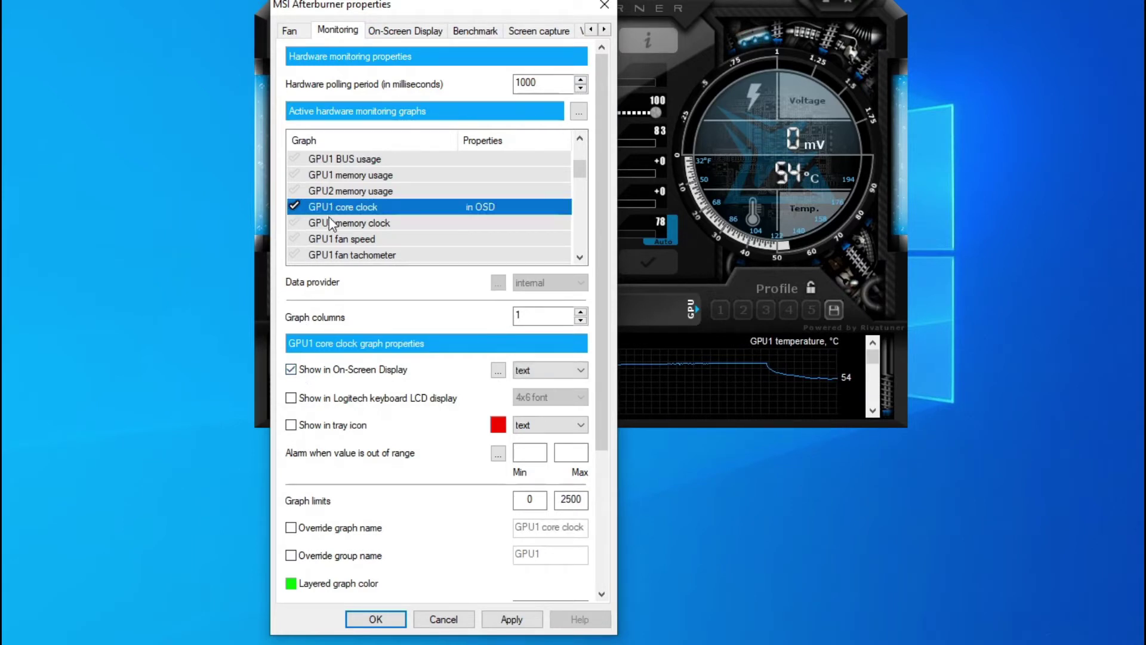
left_click(297, 224)
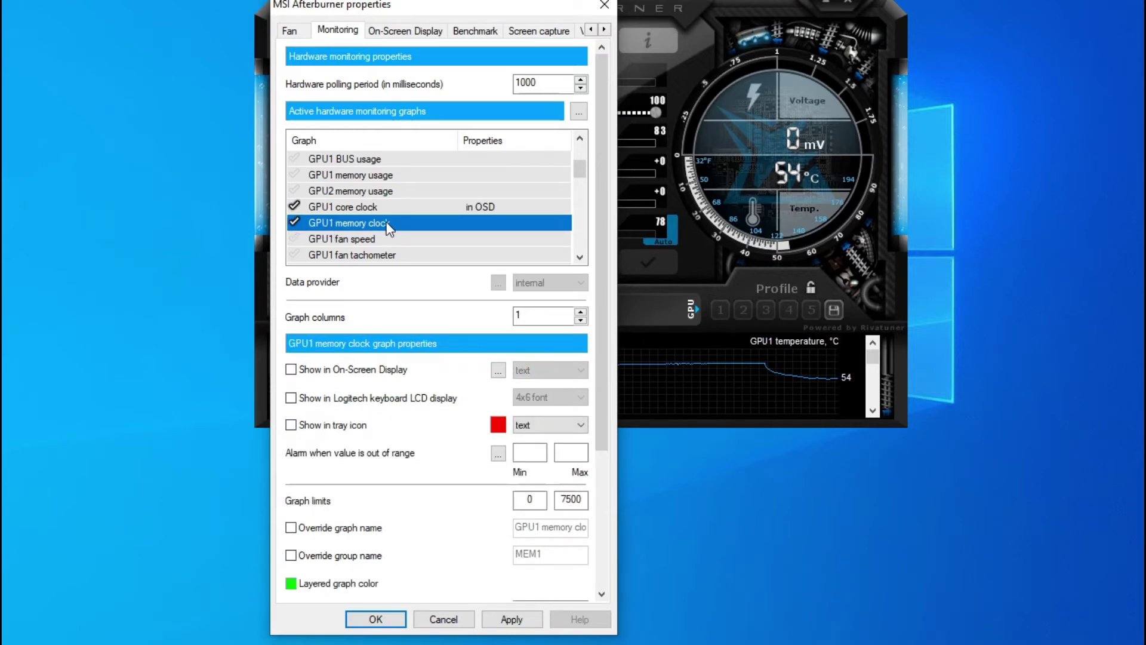
left_click(292, 370)
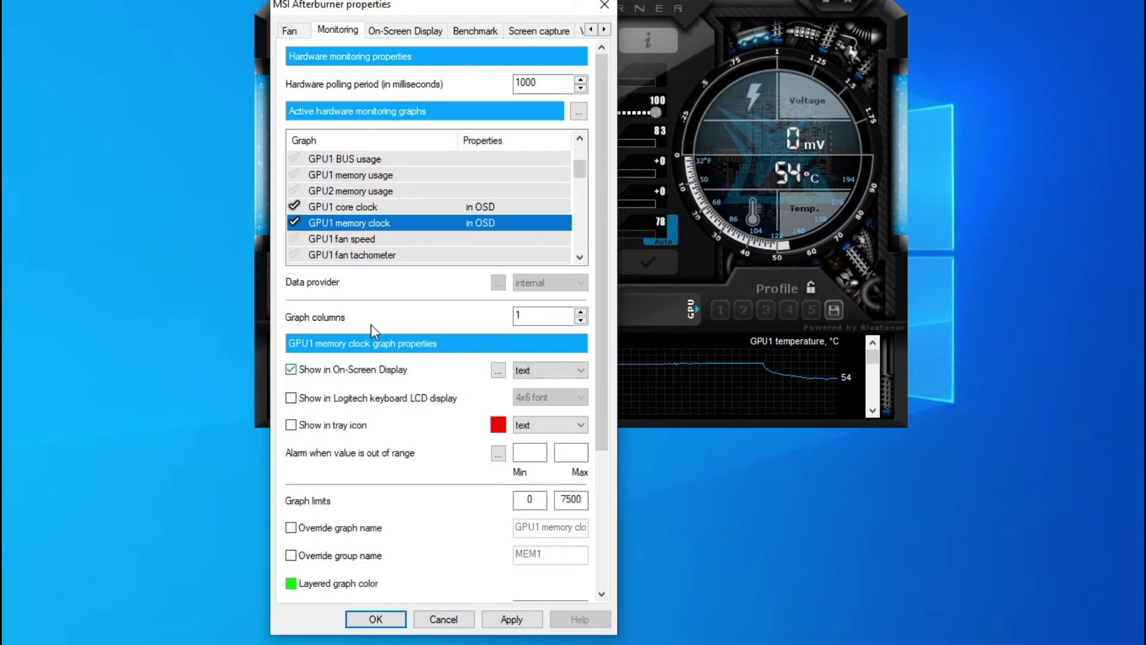
Step: Activate the overall CPU temperature graph and show it in the on-screen display
scroll(375, 224, "down", 2)
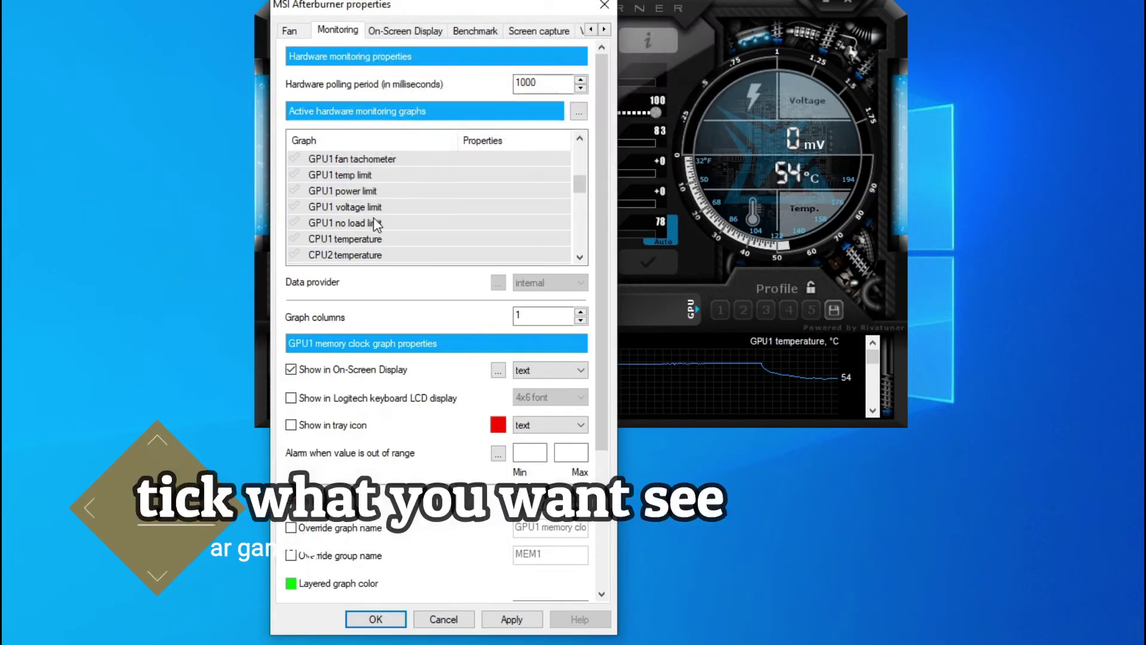
scroll(365, 226, "down", 2)
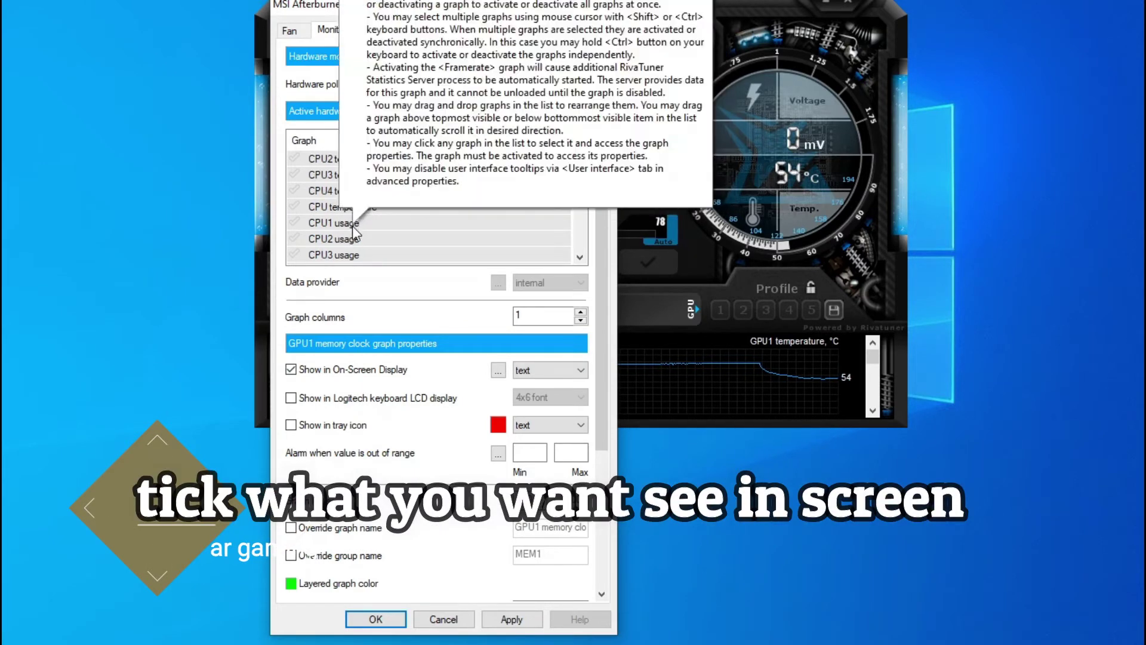
left_click(298, 207)
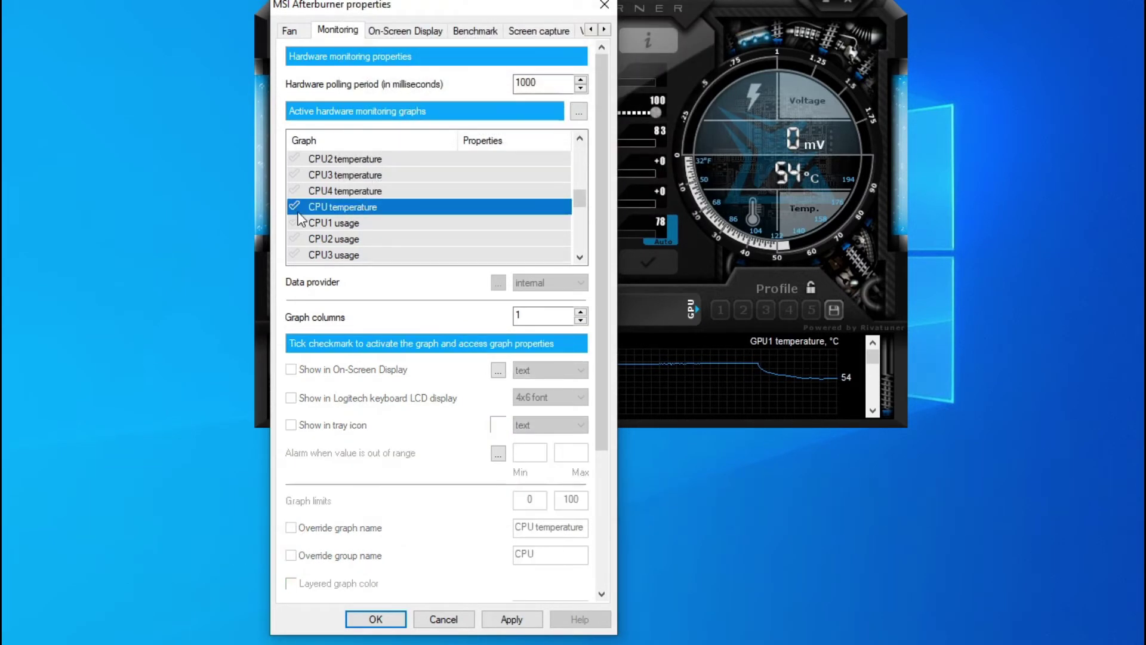
left_click(295, 207)
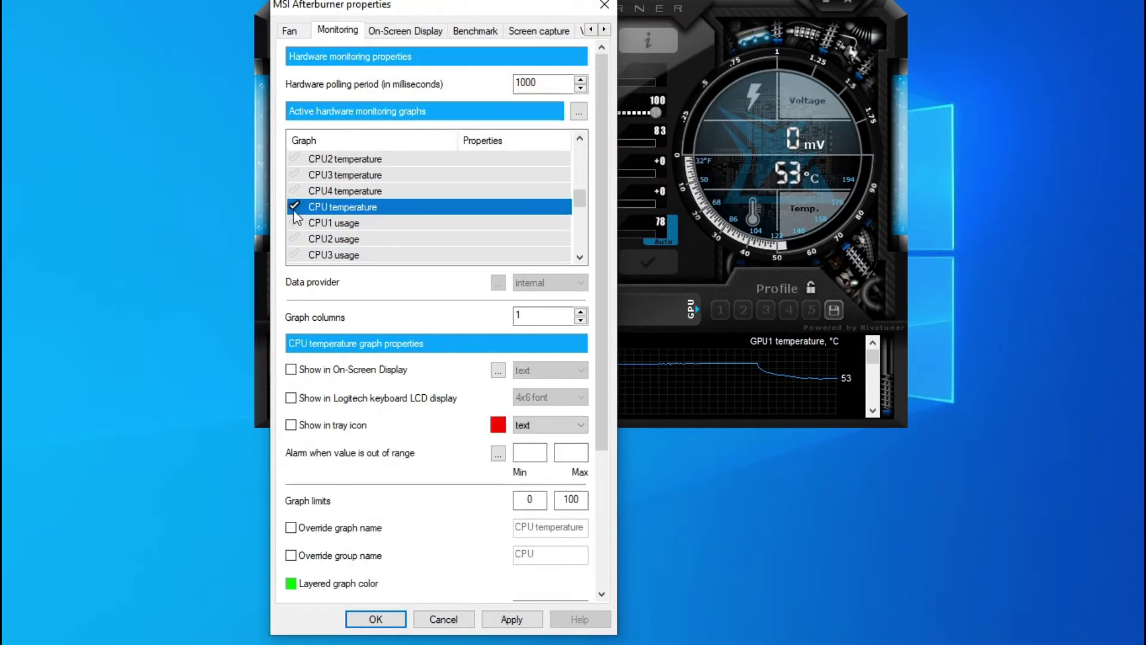
left_click(292, 372)
Step: Activate the Framerate and RAM usage graphs and show both in the on-screen display
scroll(382, 236, "down", 4)
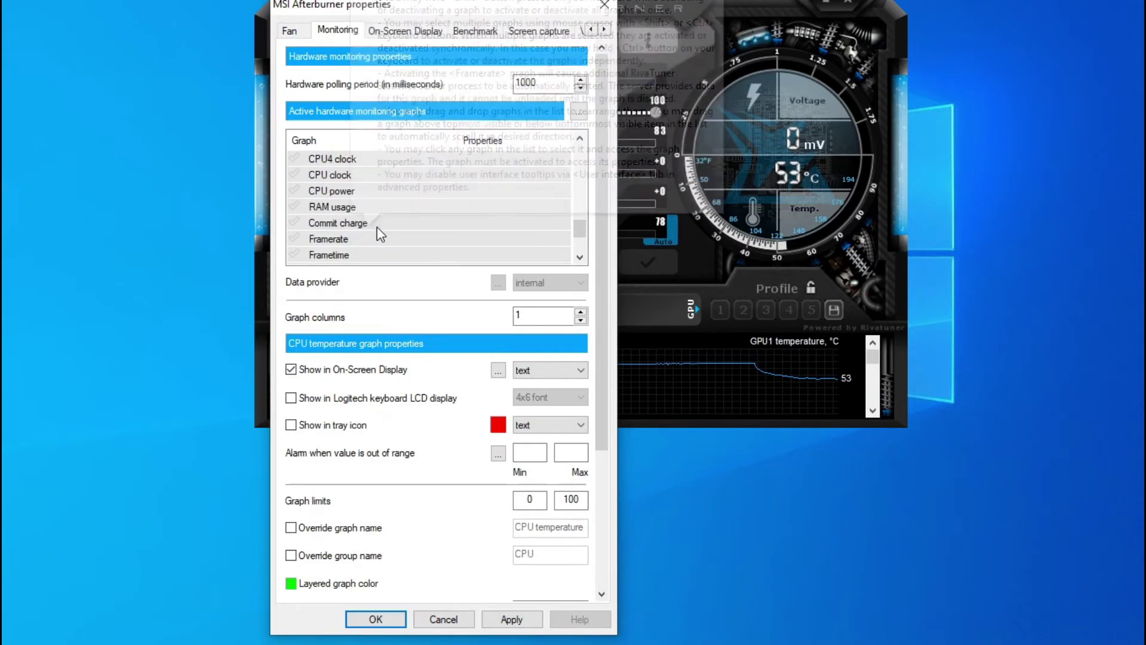
left_click(295, 239)
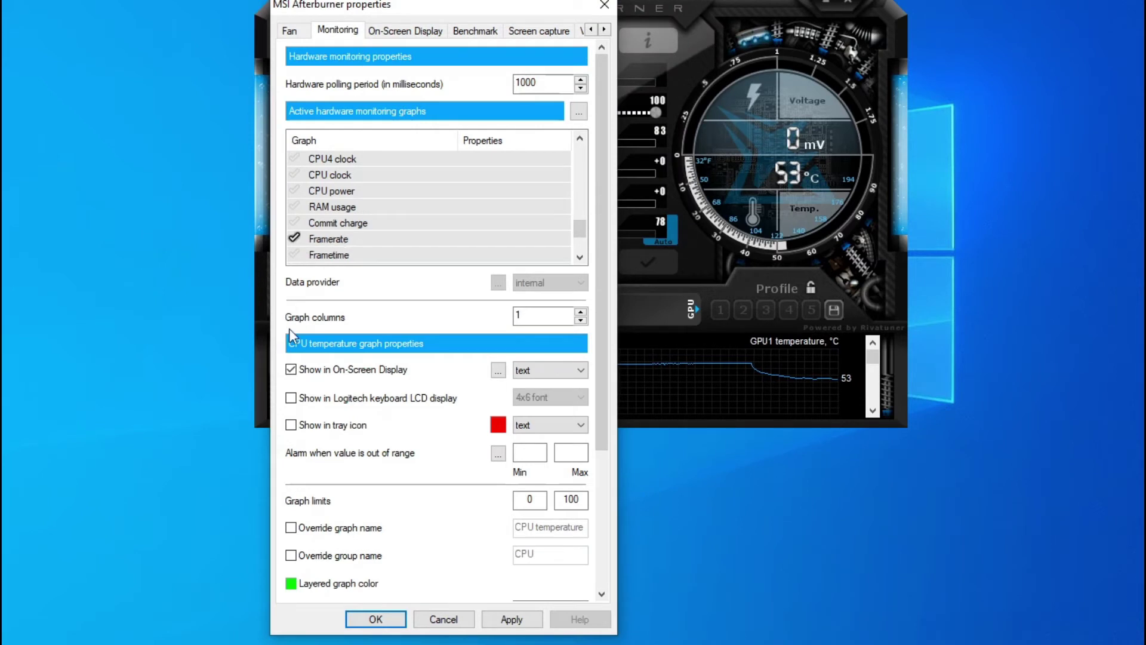
left_click(350, 240)
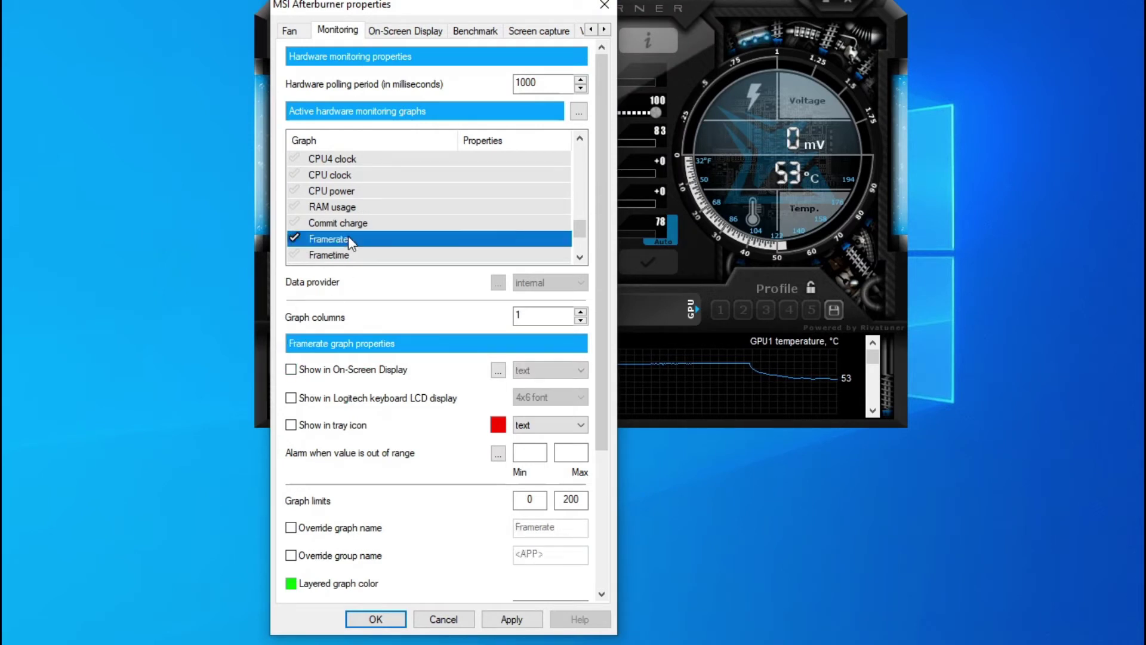
left_click(290, 371)
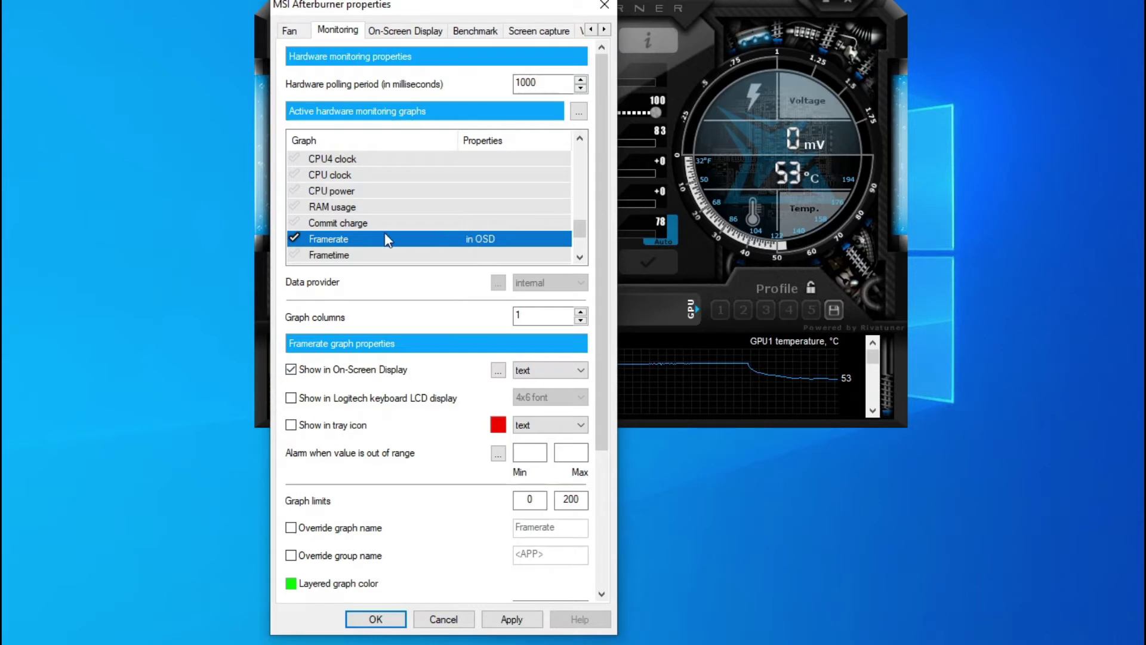
left_click(326, 207)
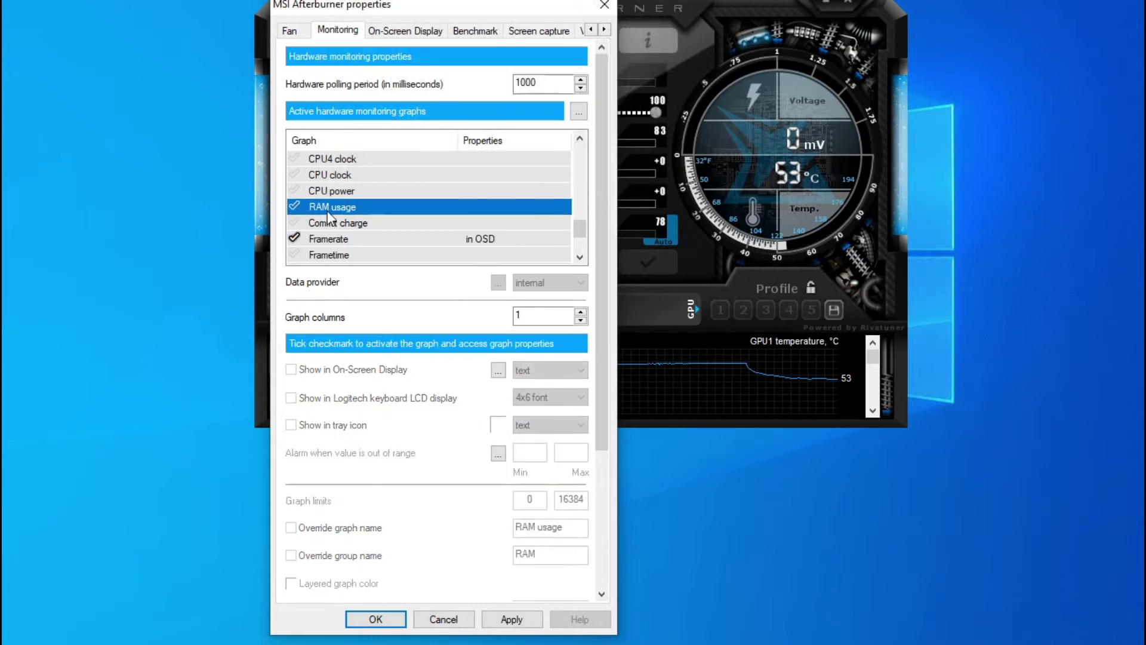
left_click(294, 206)
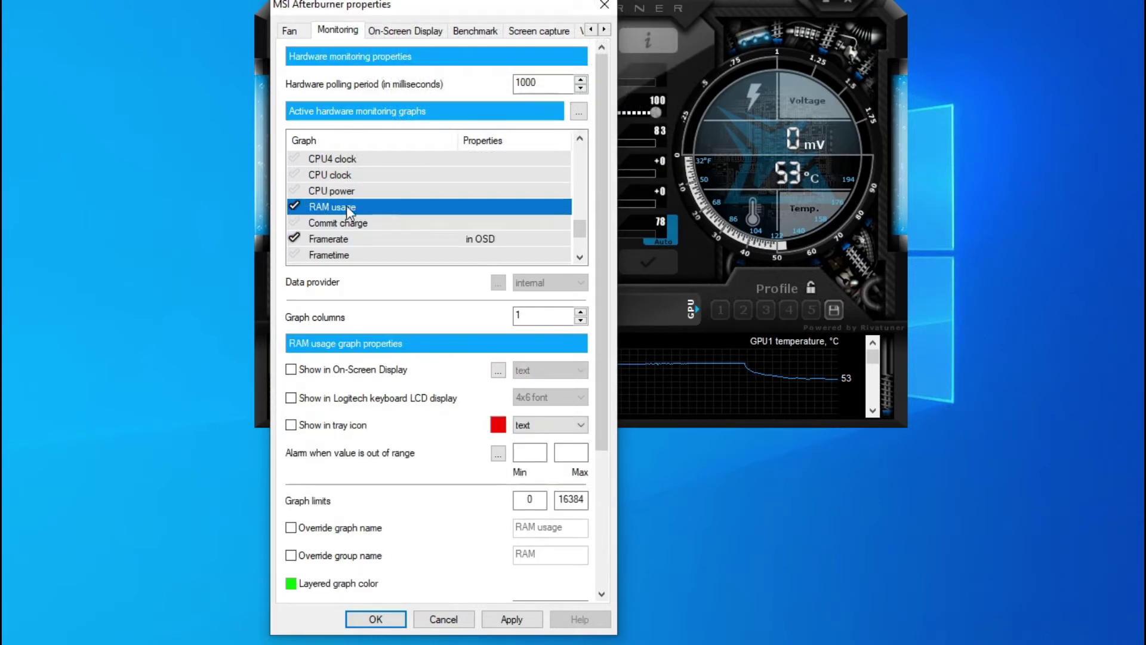
left_click(291, 369)
Step: Activate the Framerate Avg graph and show it in the on-screen display
scroll(369, 228, "down", 2)
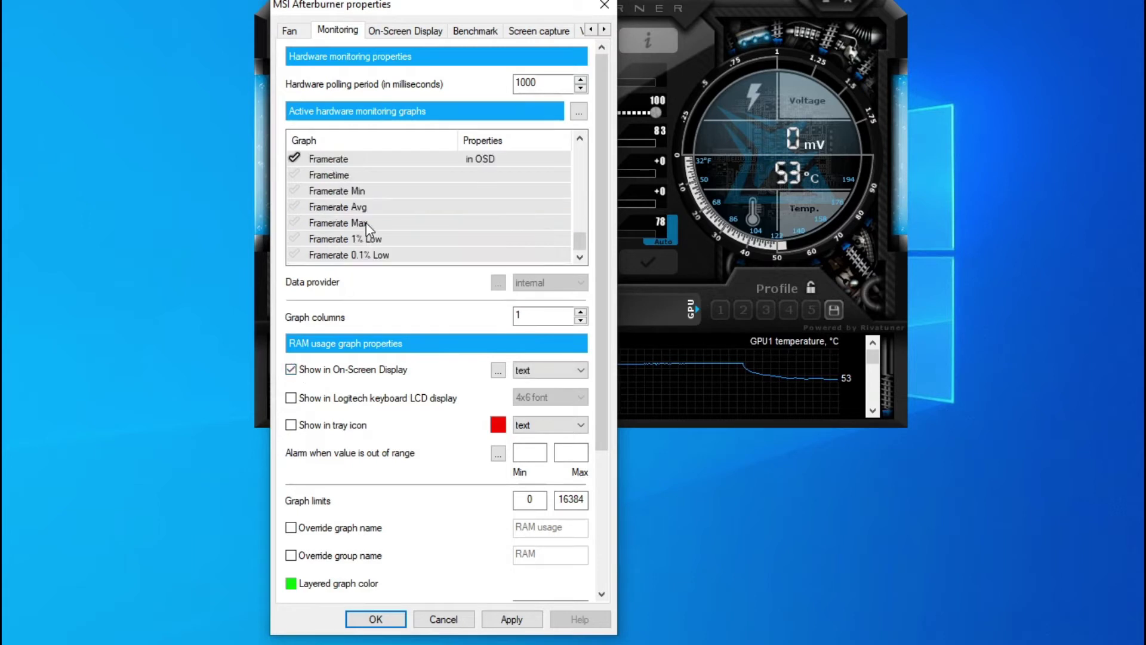
left_click(293, 209)
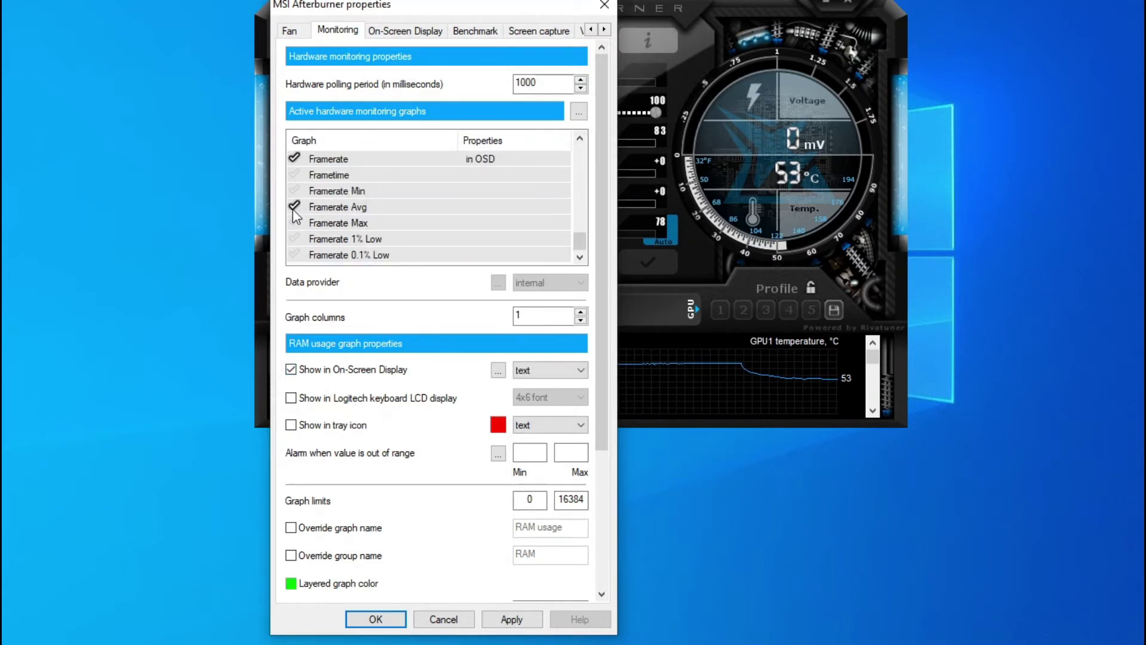
left_click(334, 209)
left_click(291, 369)
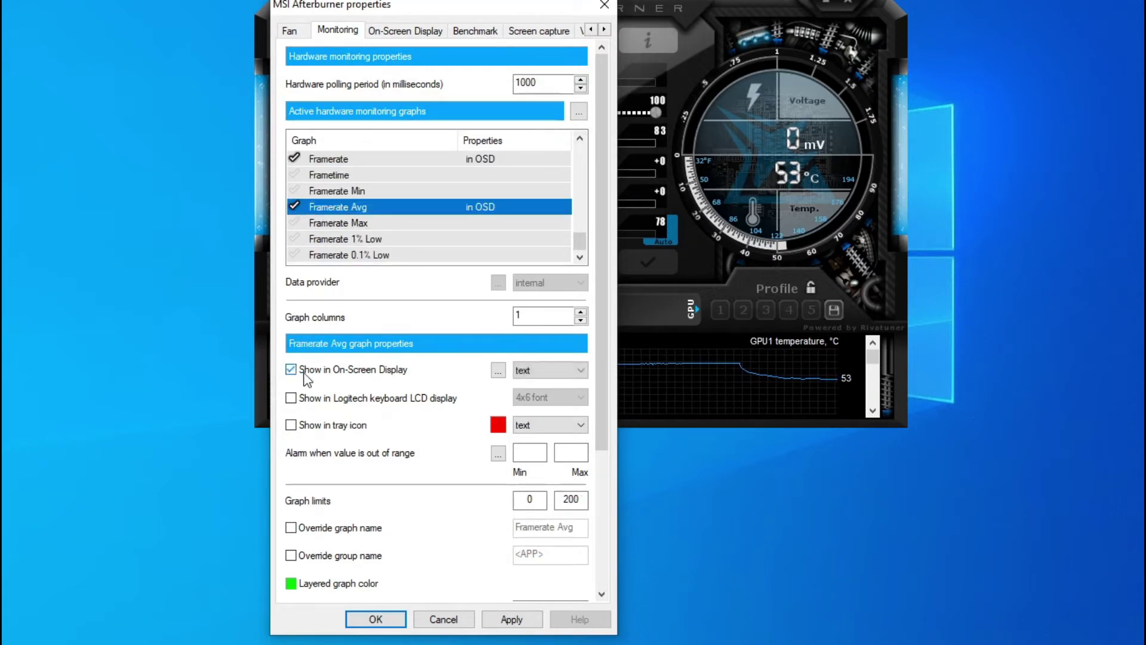
Step: Activate the Framerate Max and Framerate 1% Low graphs and show both in the on-screen display
left_click(347, 238)
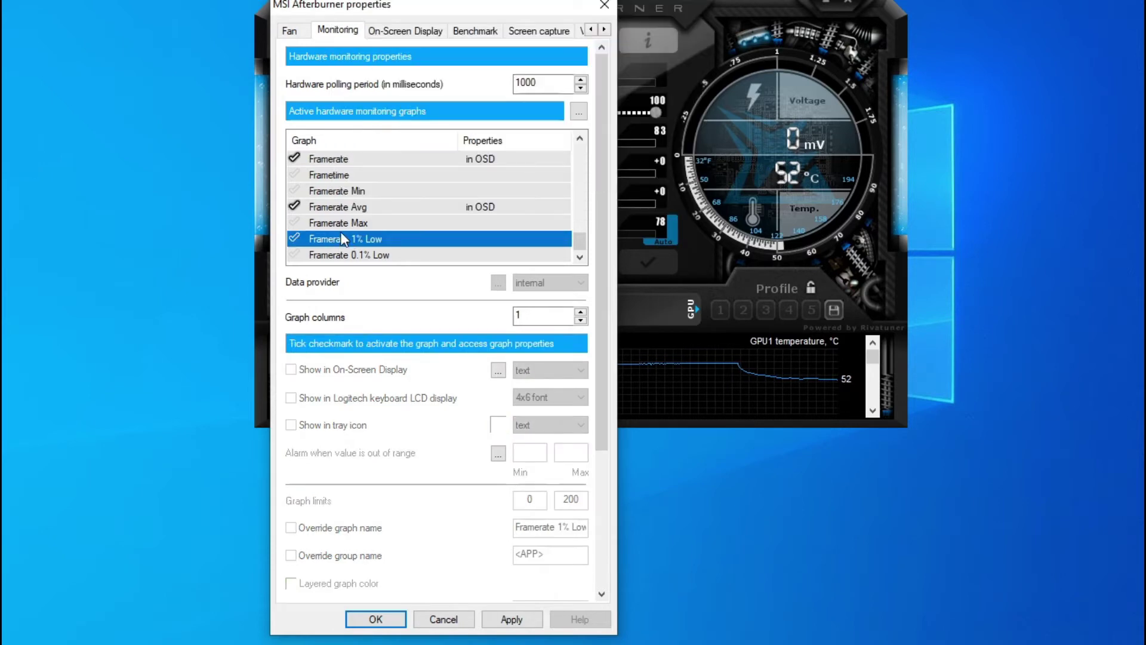
left_click(328, 255)
left_click(328, 224)
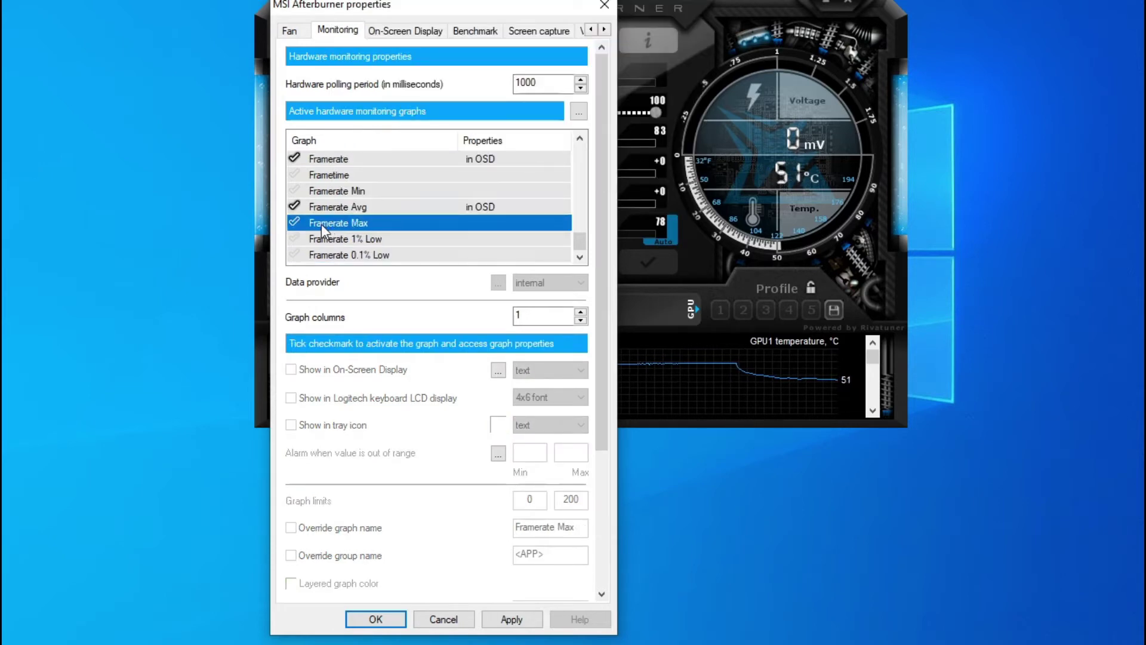
left_click(294, 239)
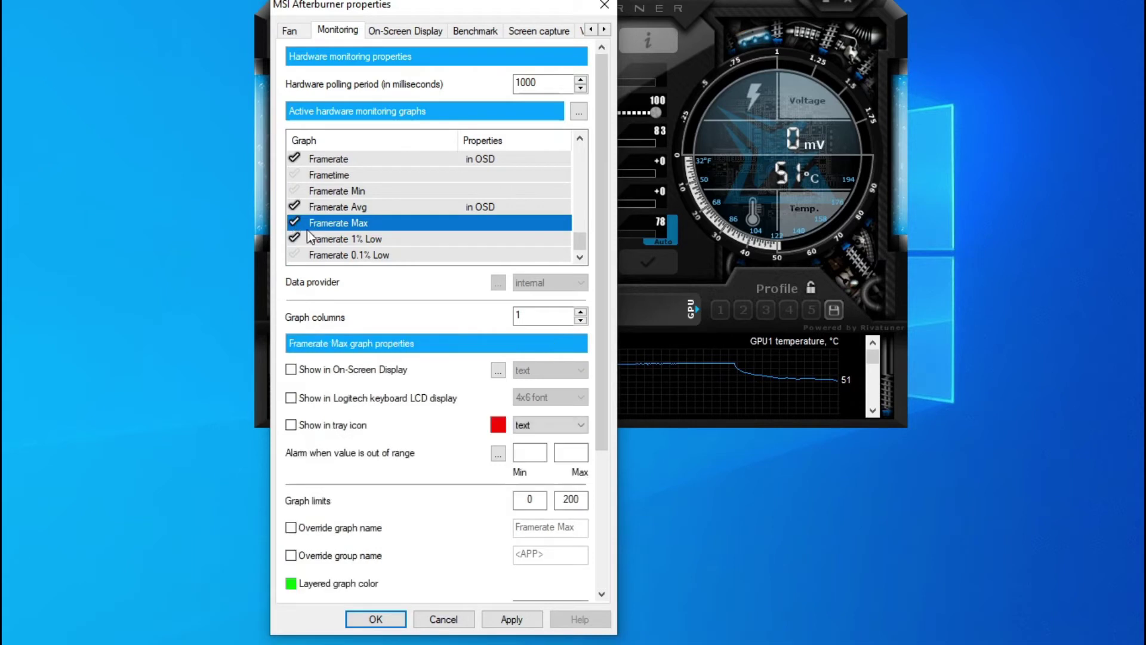
left_click(291, 370)
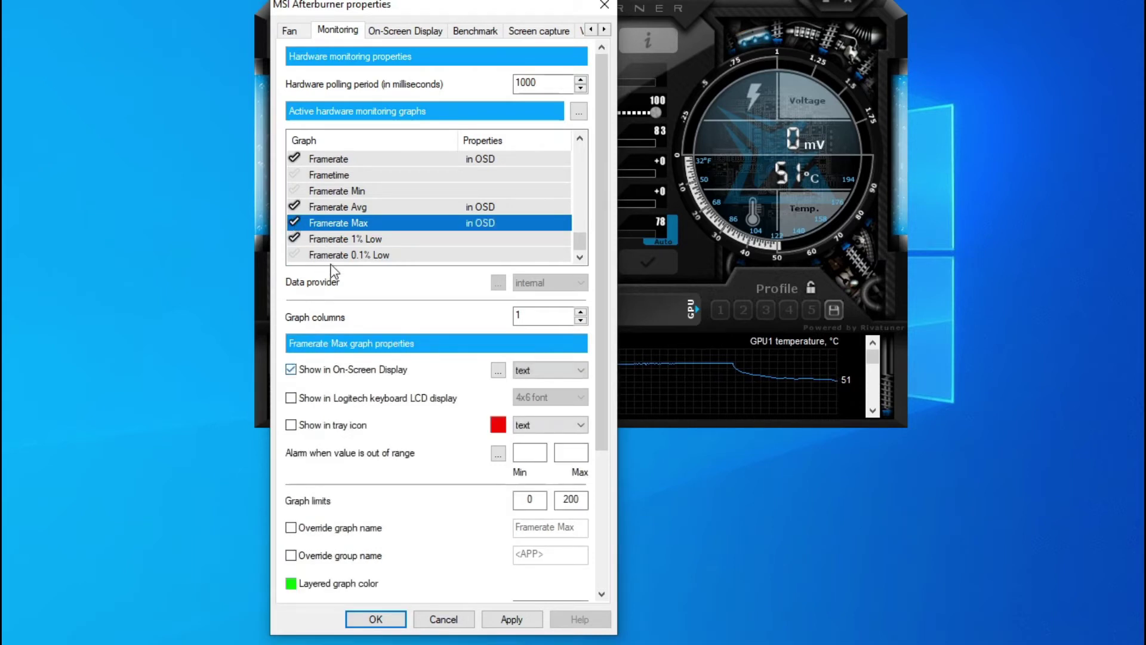
key("Down")
left_click(292, 370)
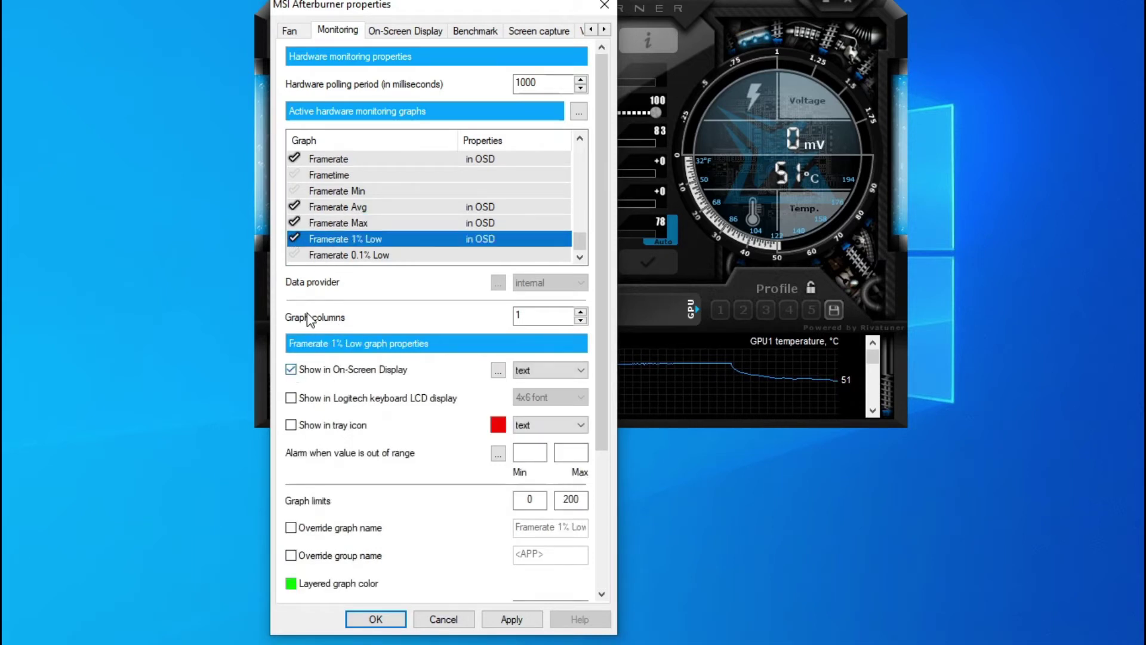
Step: Show the Framerate 0.1% Low graph in the on-screen display and apply the monitoring settings
left_click(336, 255)
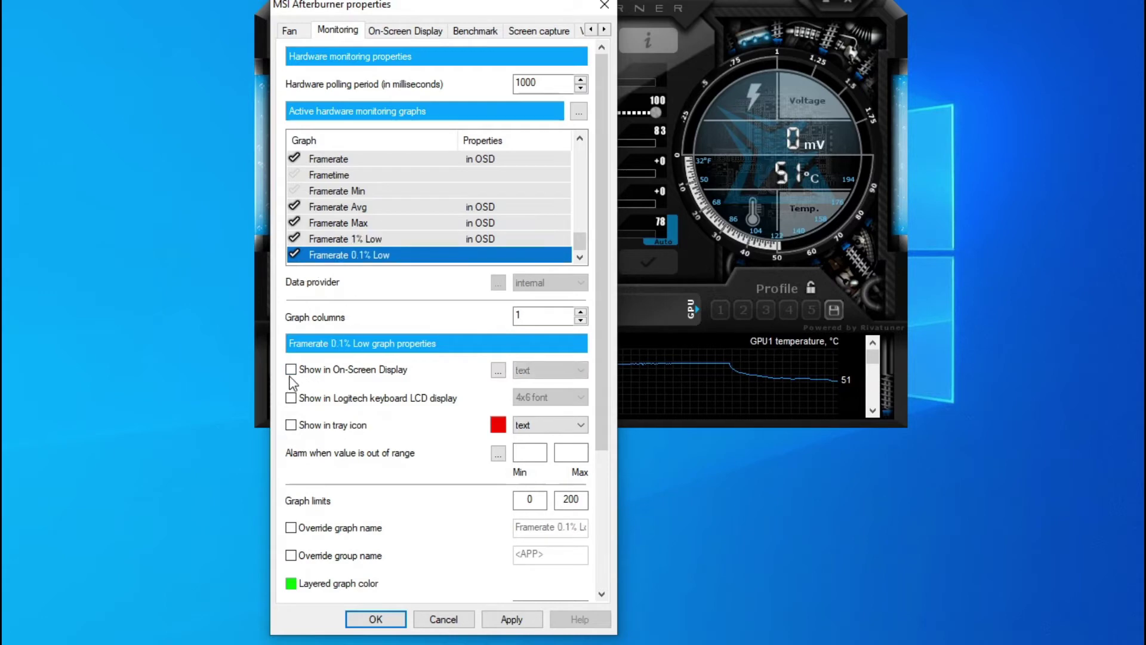
left_click(291, 370)
scroll(369, 230, "up", 10)
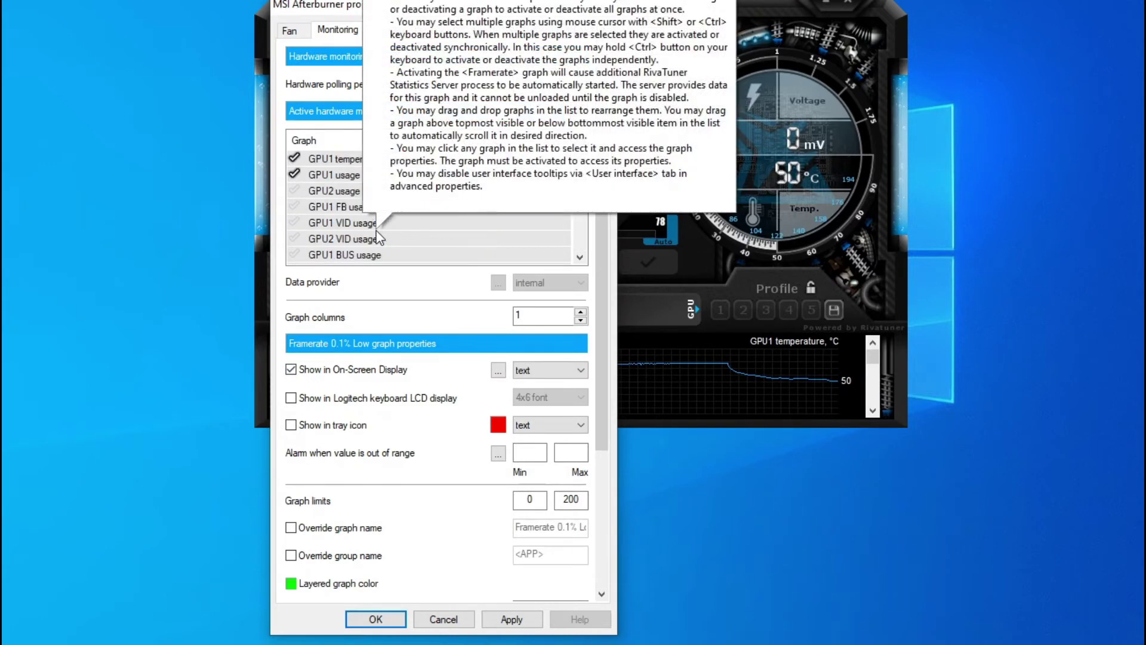
left_click(512, 618)
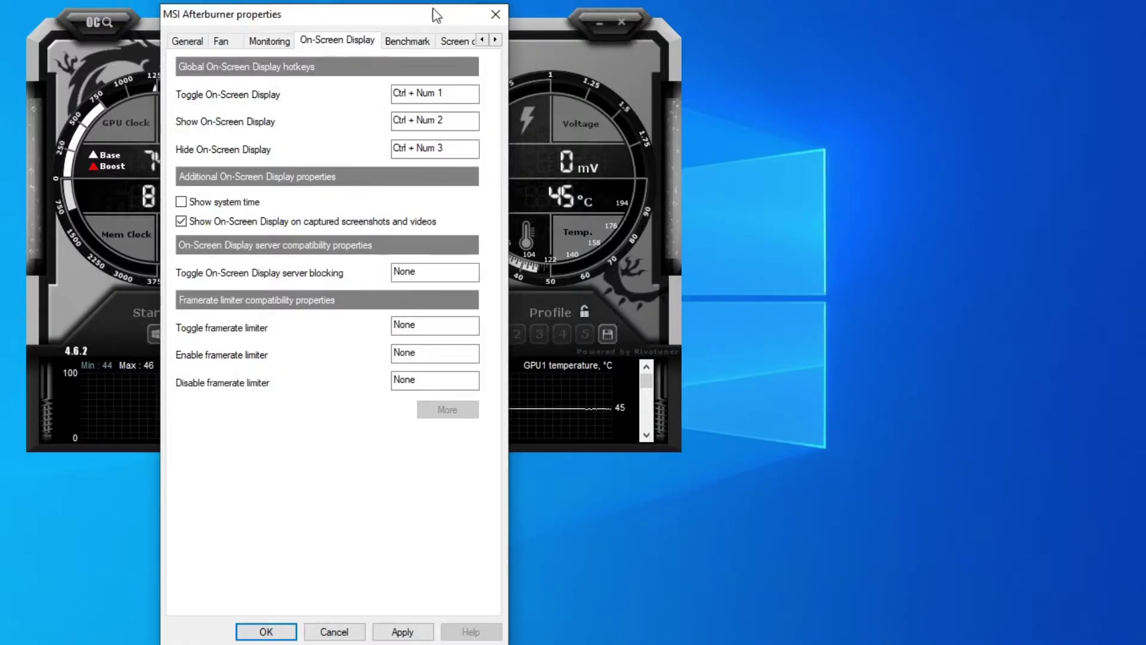
Step: Set the benchmark hotkeys to Ctrl + Num 4 for begin recording and Ctrl + Num 5 for end recording
left_click(408, 40)
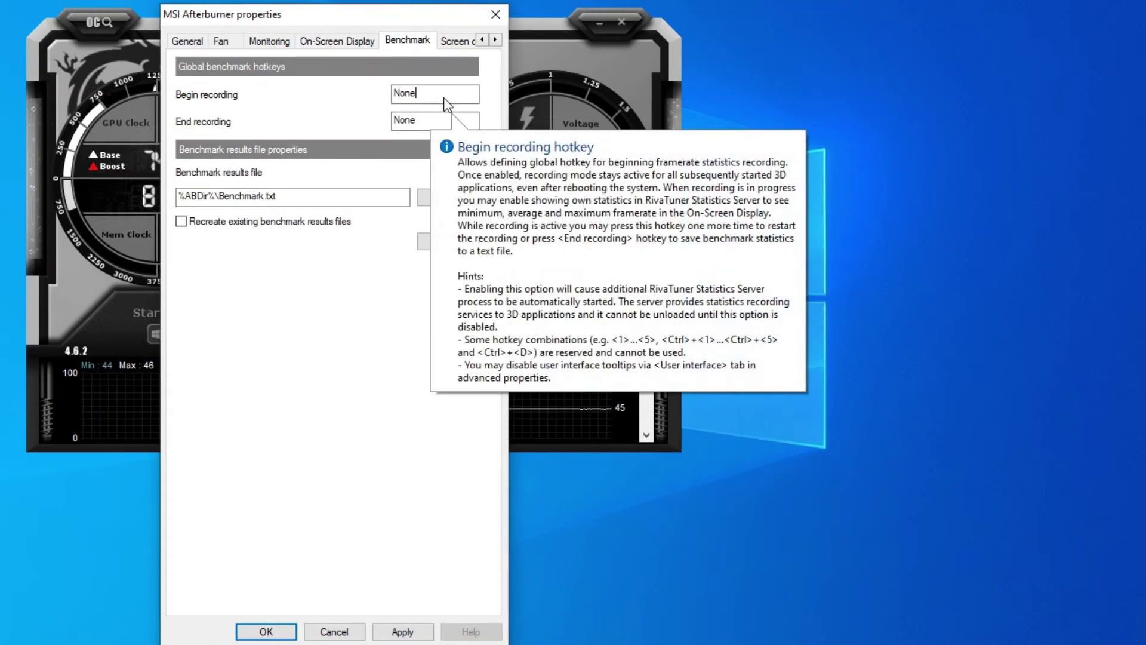
key("ctrl+KP_4")
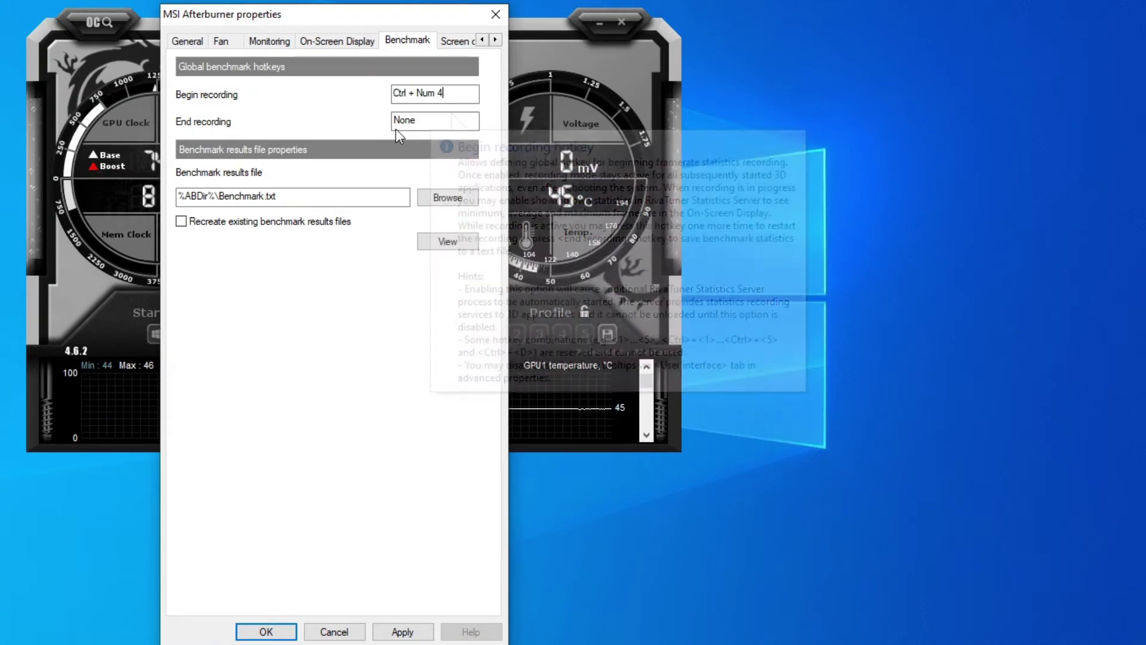
left_click(405, 125)
key("ctrl+KP_5")
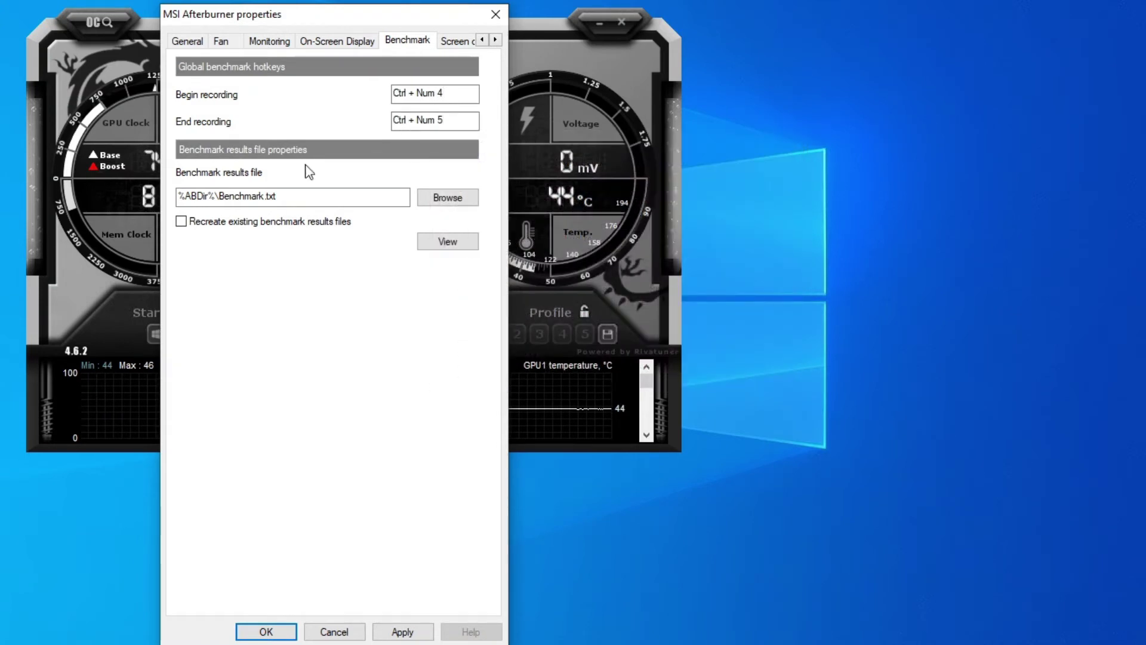
Step: Set the screen capture hotkey to Ctrl + L and the screenshot format to jpg
left_click(456, 42)
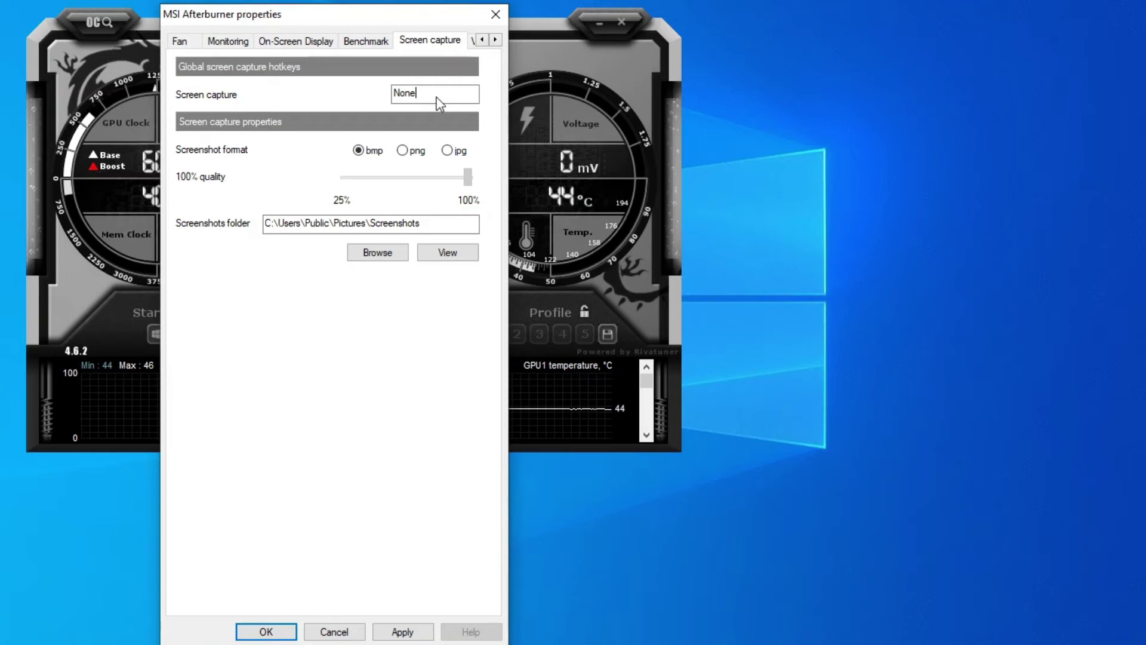
key("ctrl+l")
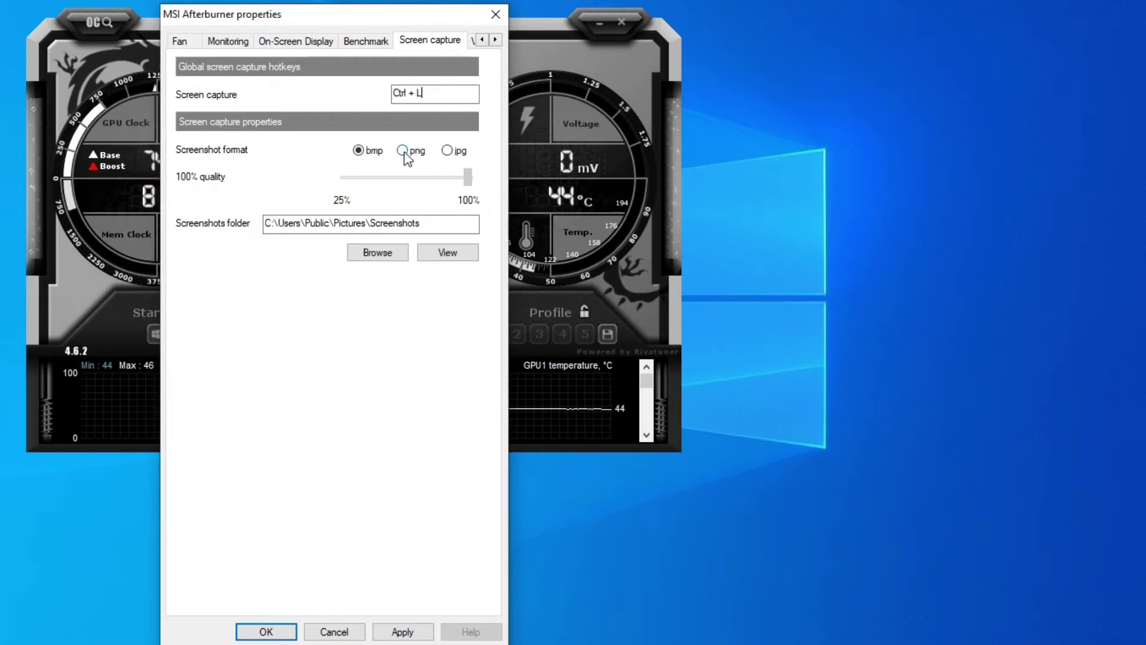
left_click(449, 153)
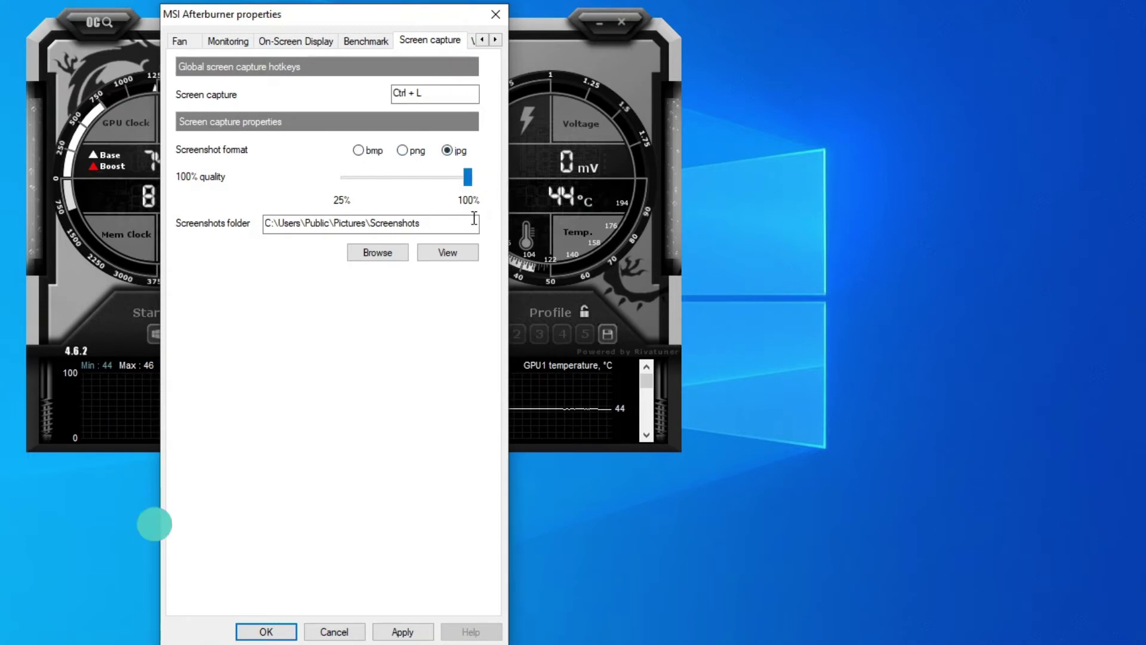
left_click(495, 40)
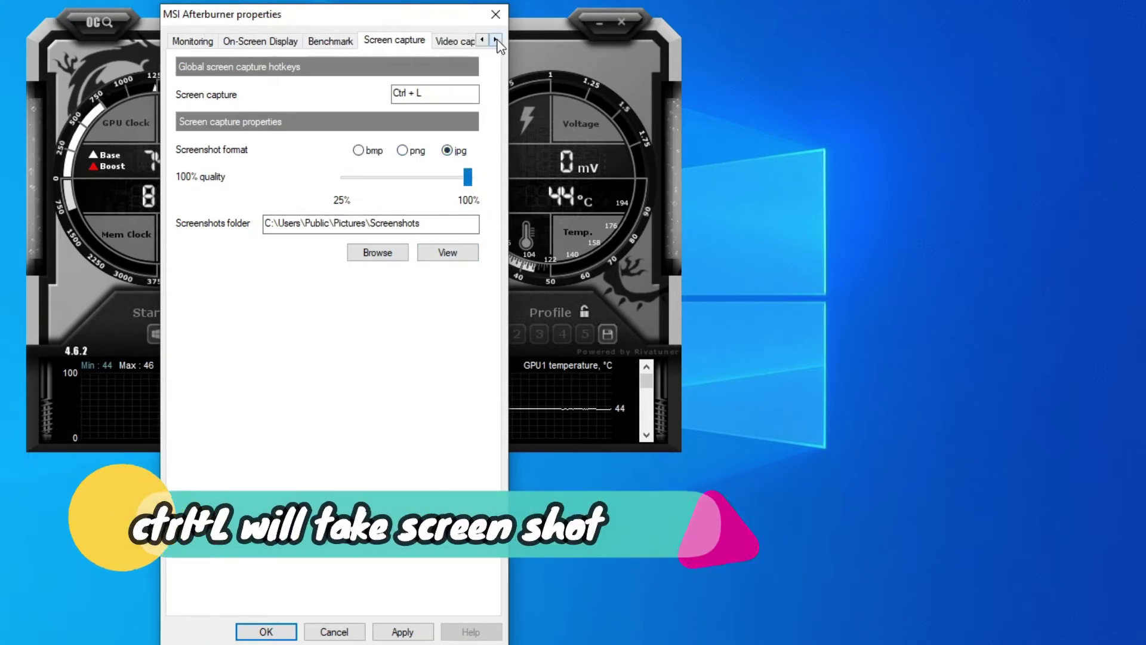
Step: Set the global video capture hotkey to Ctrl + F1 in the video capture properties
left_click(495, 40)
left_click(496, 40)
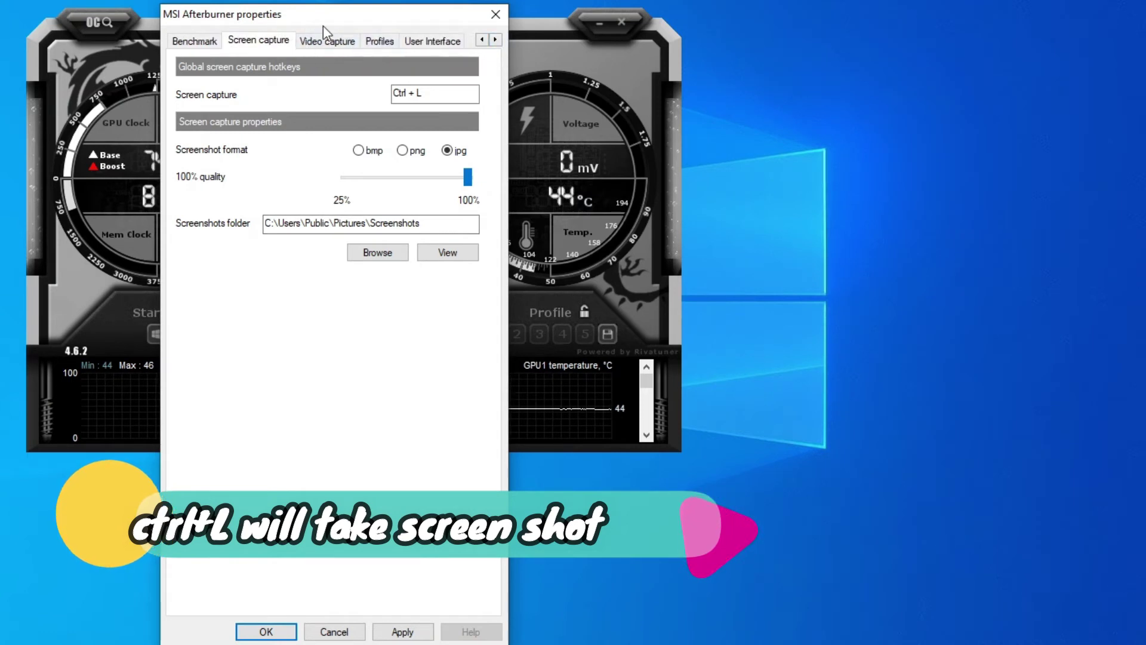
left_click(329, 41)
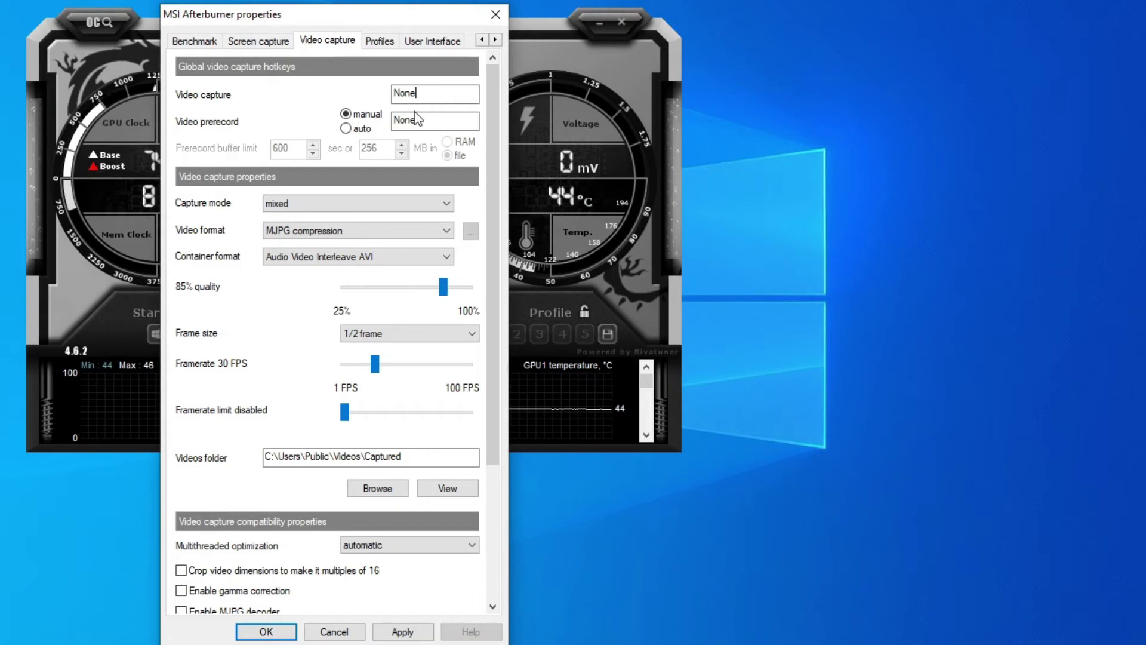
key("ctrl+F1")
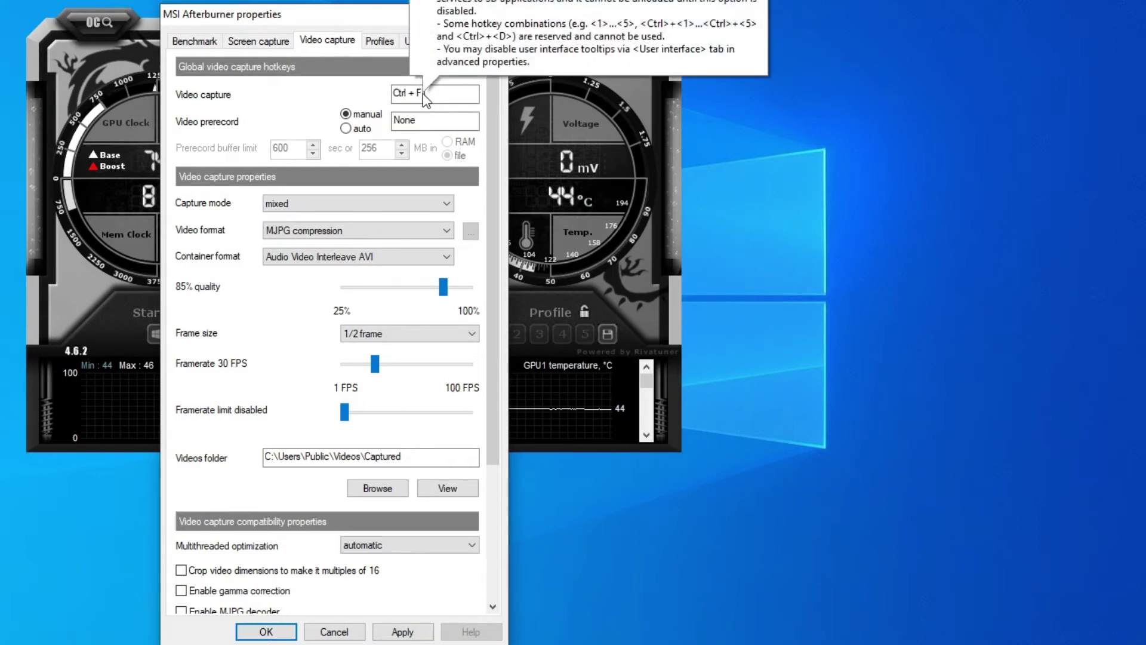
left_click(426, 124)
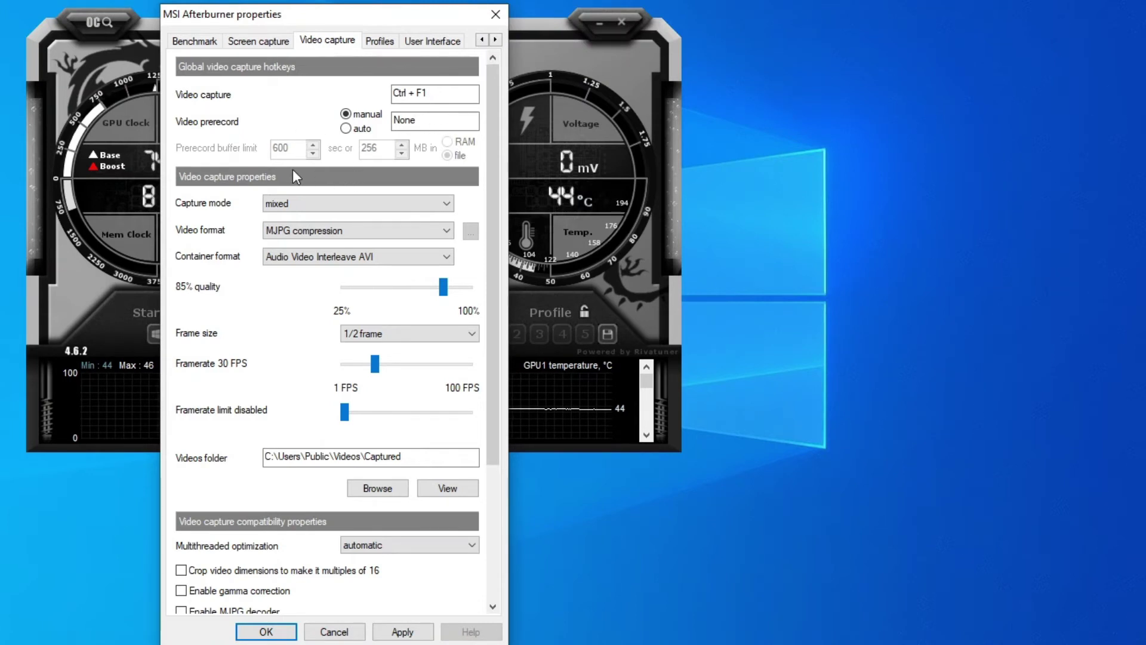
Step: Keep the video capture mode on mixed, save the properties and dismiss the RivaTuner Statistics Server warning
left_click(316, 204)
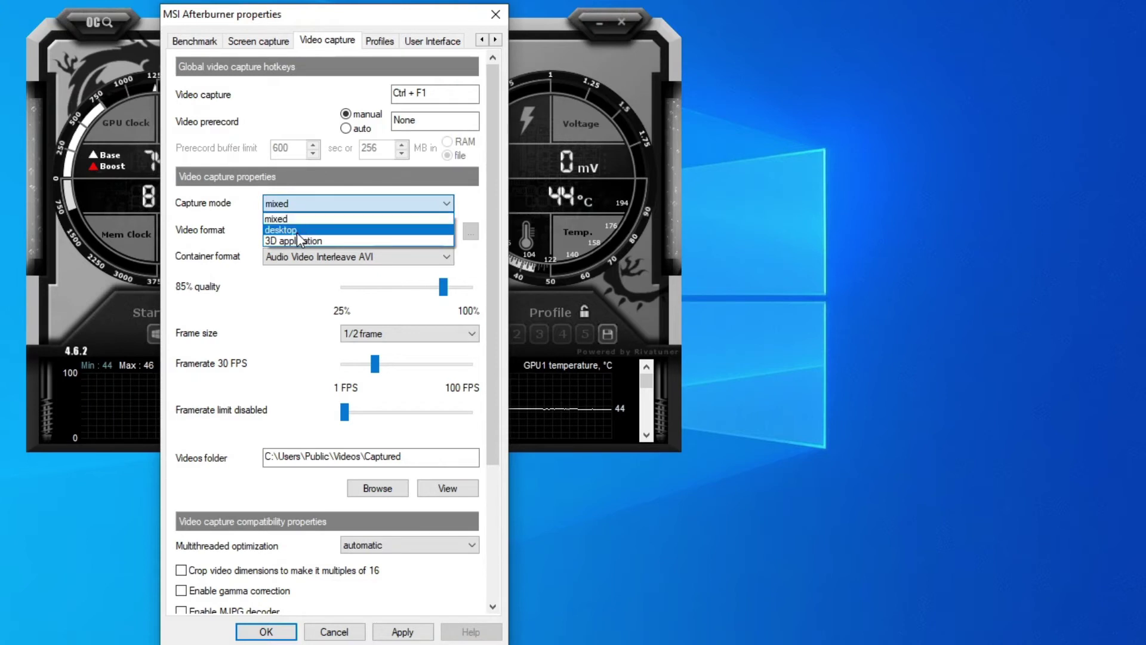
left_click(313, 203)
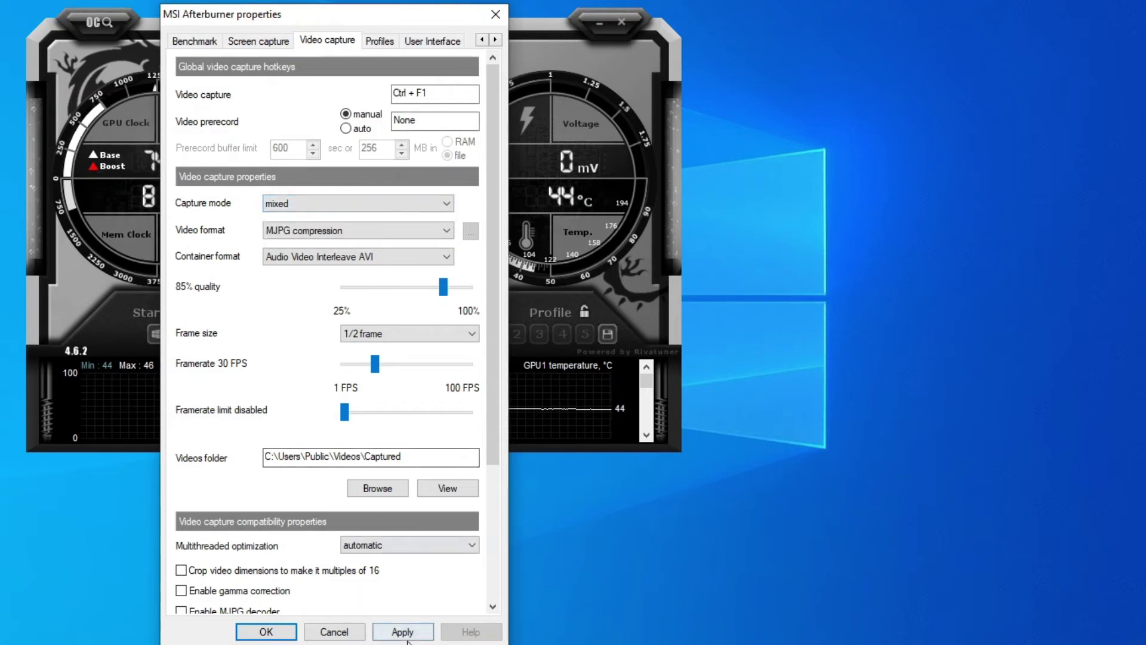
left_click(266, 631)
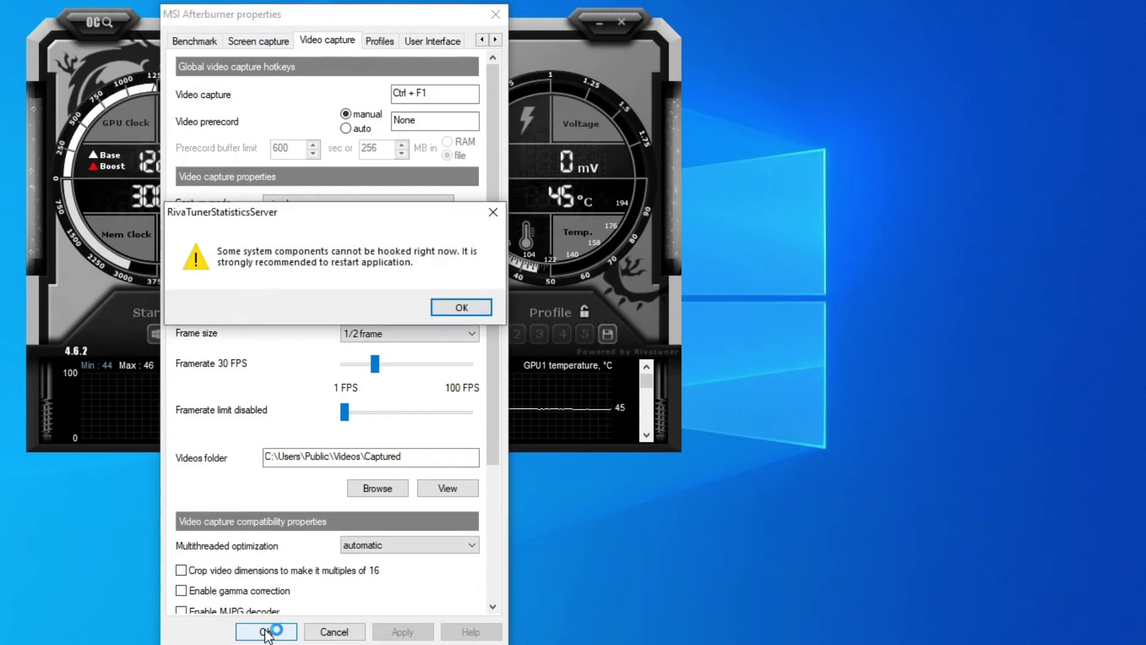
left_click(462, 307)
left_click(274, 632)
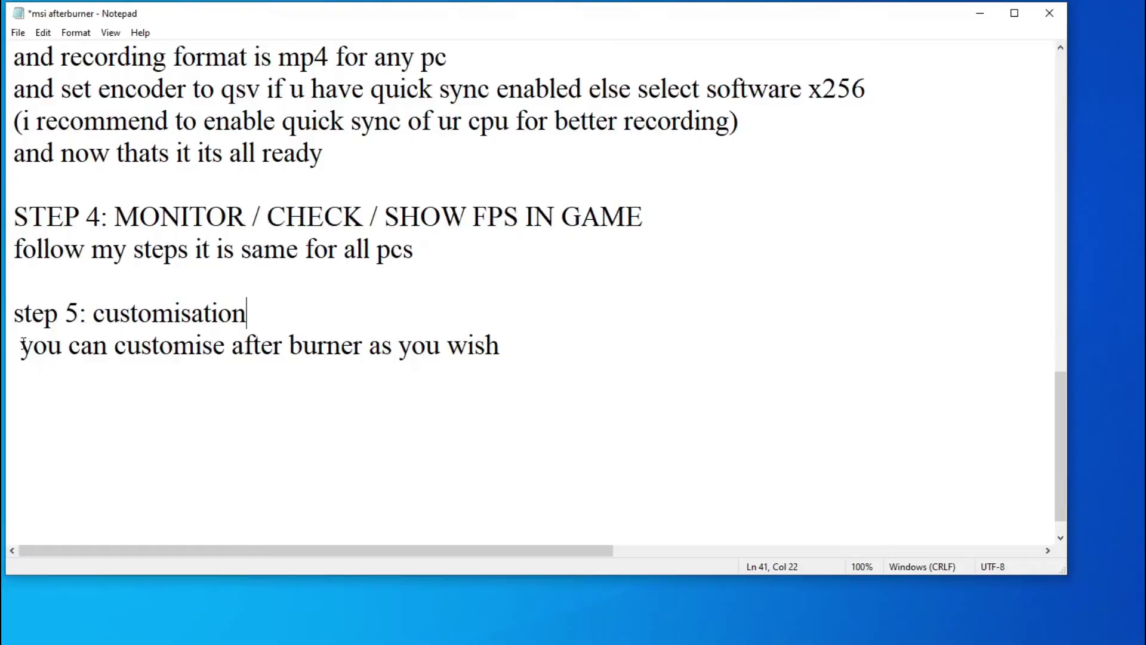
left_click_drag(14, 345, 505, 338)
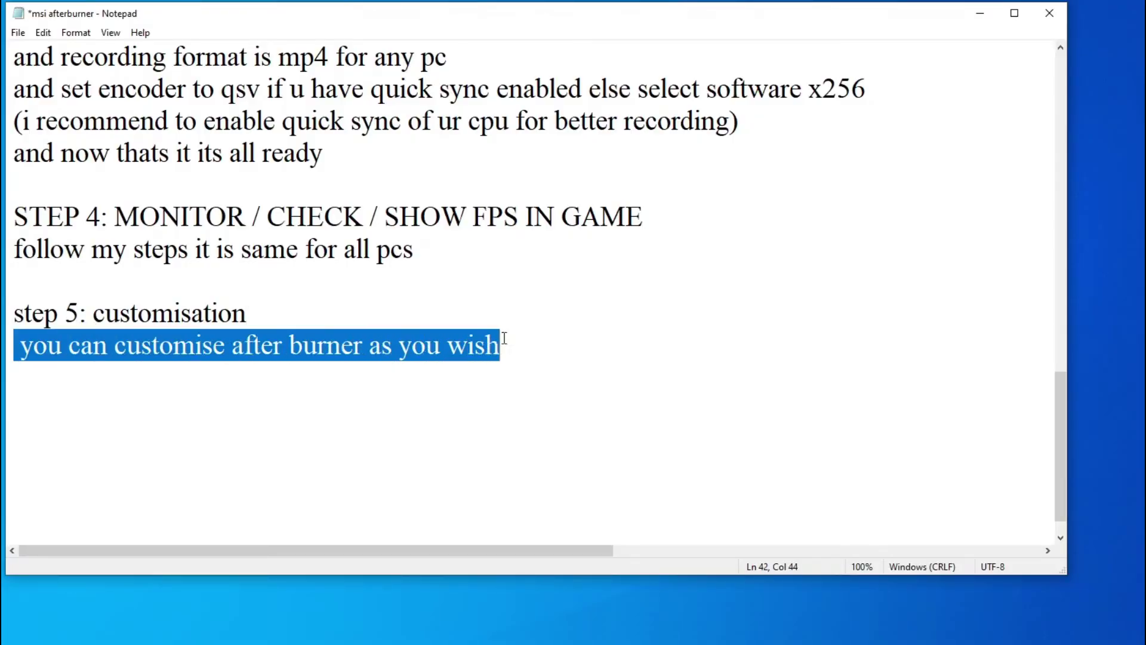
left_click(522, 339)
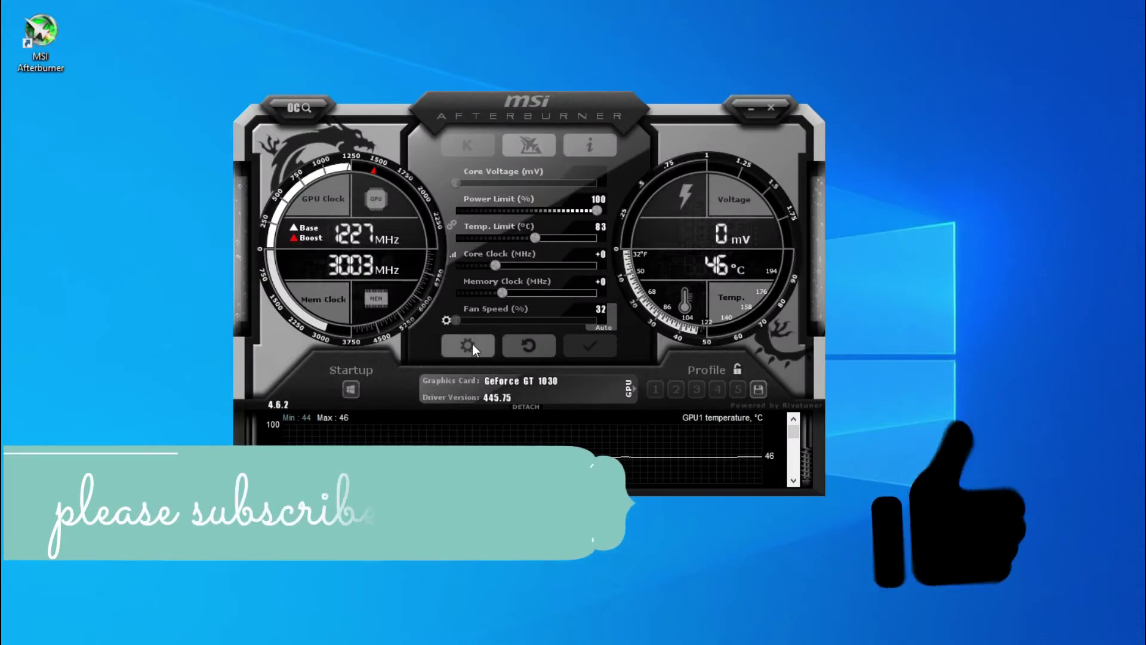
Step: Open the user interface properties of MSI Afterburner and keep English as the language
left_click(470, 346)
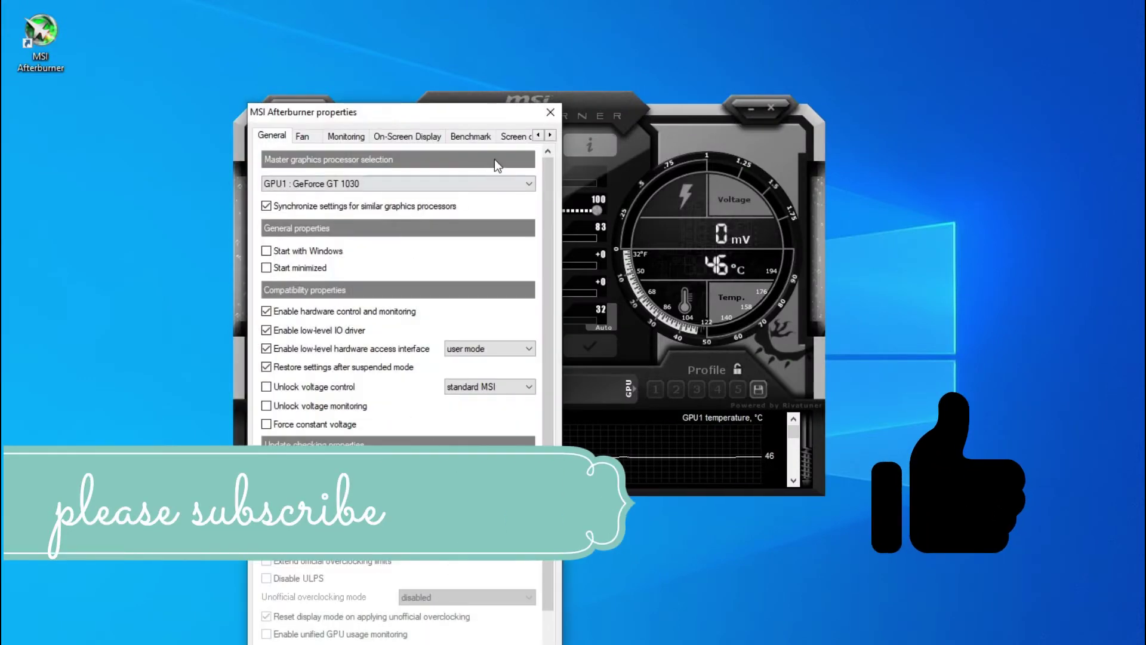
left_click(549, 138)
left_click(549, 138)
left_click(550, 139)
left_click(549, 139)
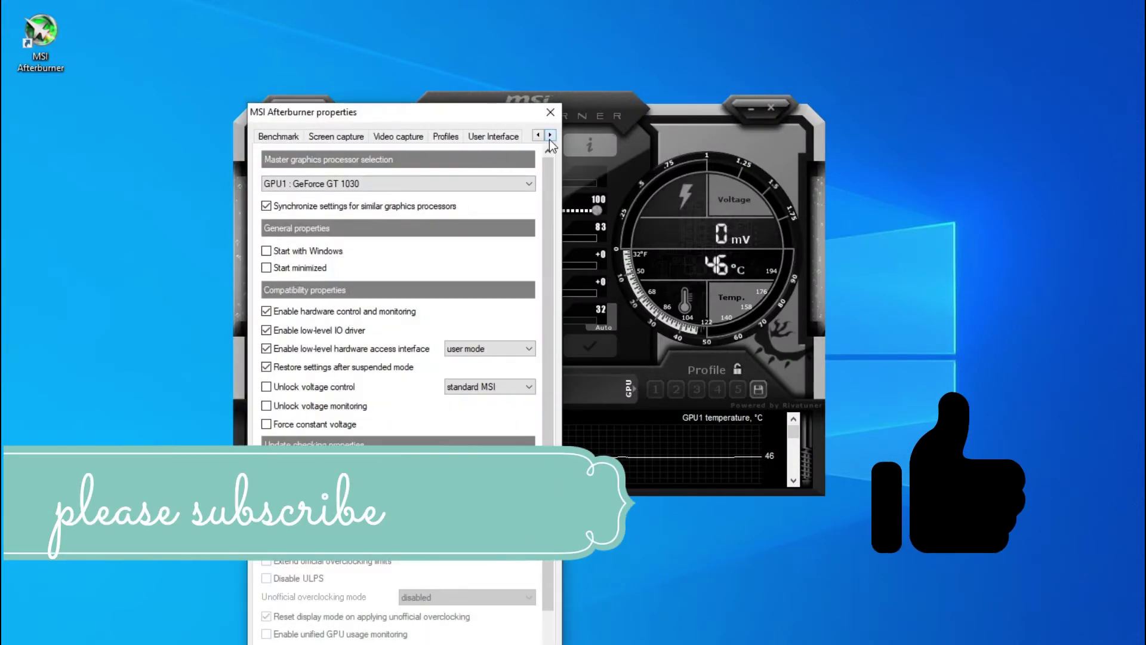
left_click(508, 136)
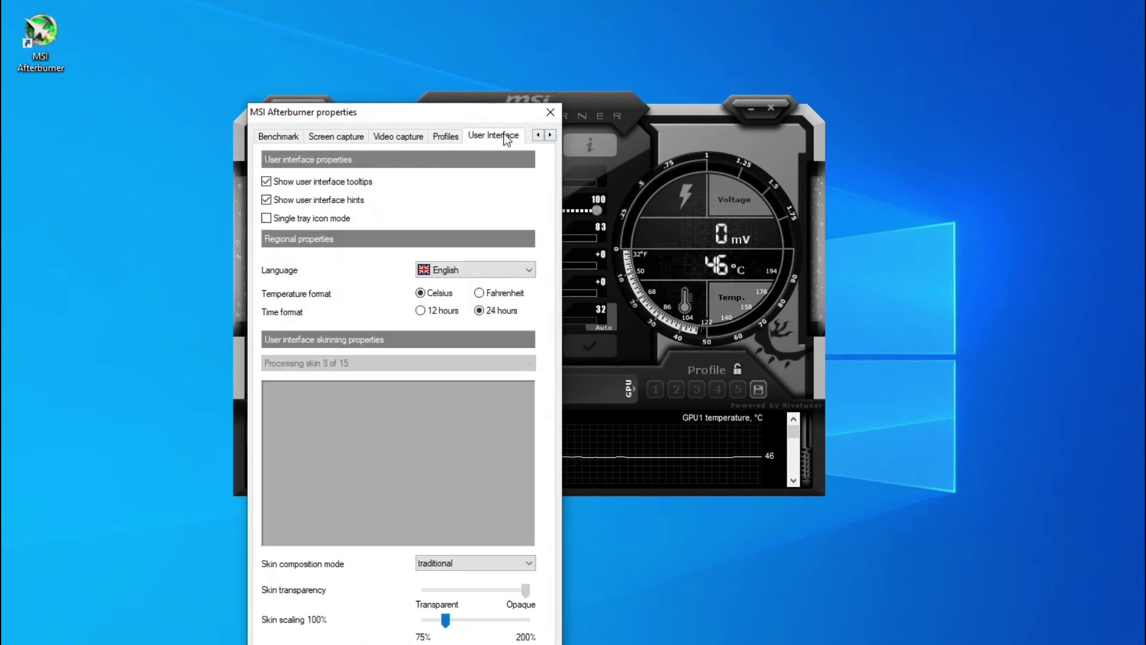
left_click(485, 270)
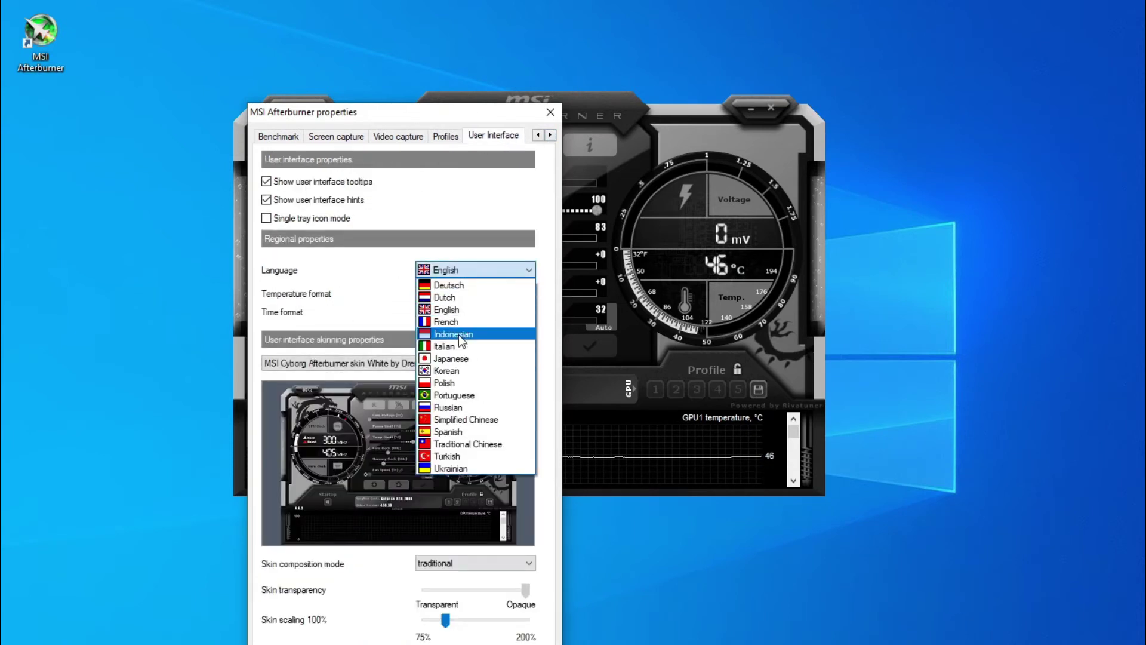
left_click(457, 314)
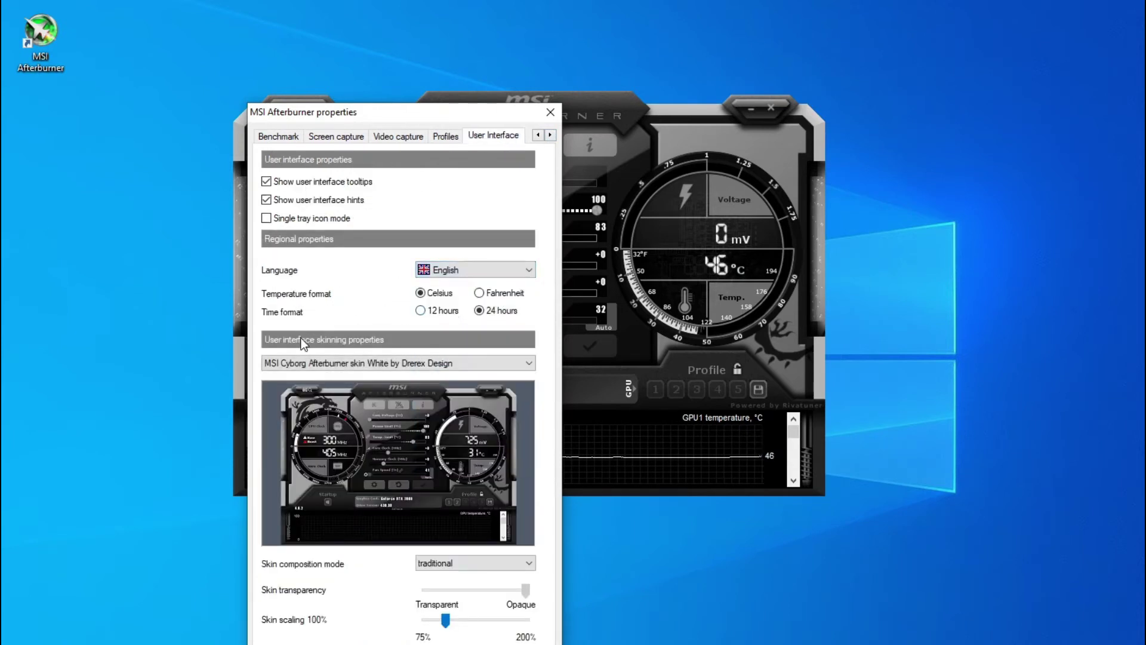
Step: Preview the MSI Cyborg Red, Default MSI Afterburner v3 big edition and Default MSI Afterburner v3 skins
left_click(349, 363)
left_click(345, 427)
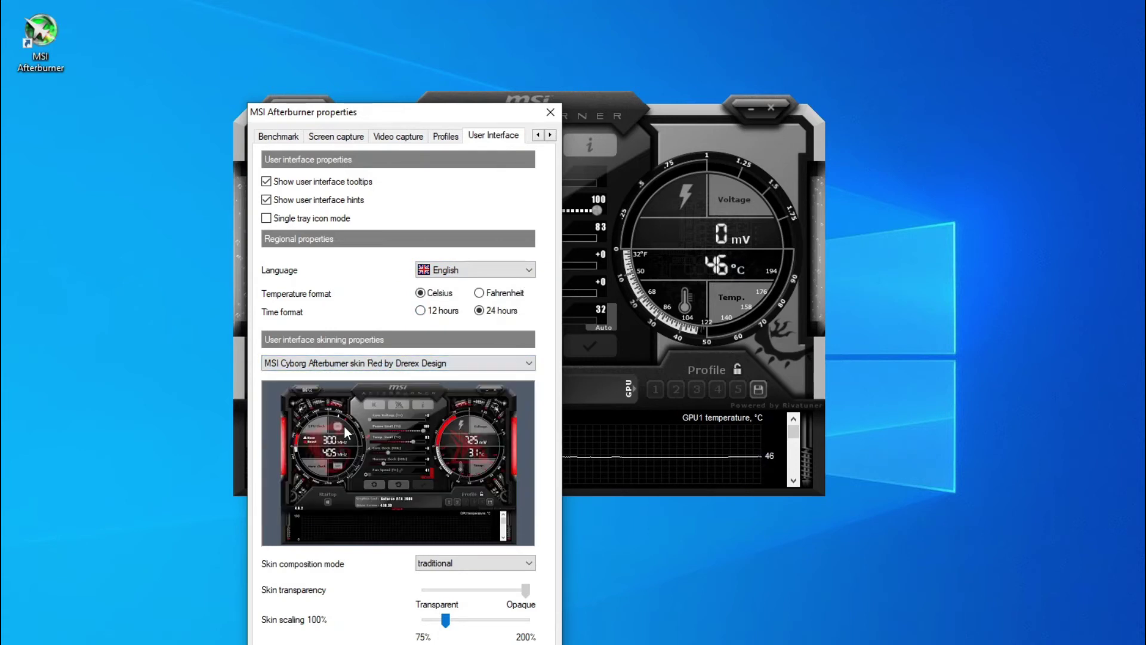
left_click(384, 363)
left_click(363, 409)
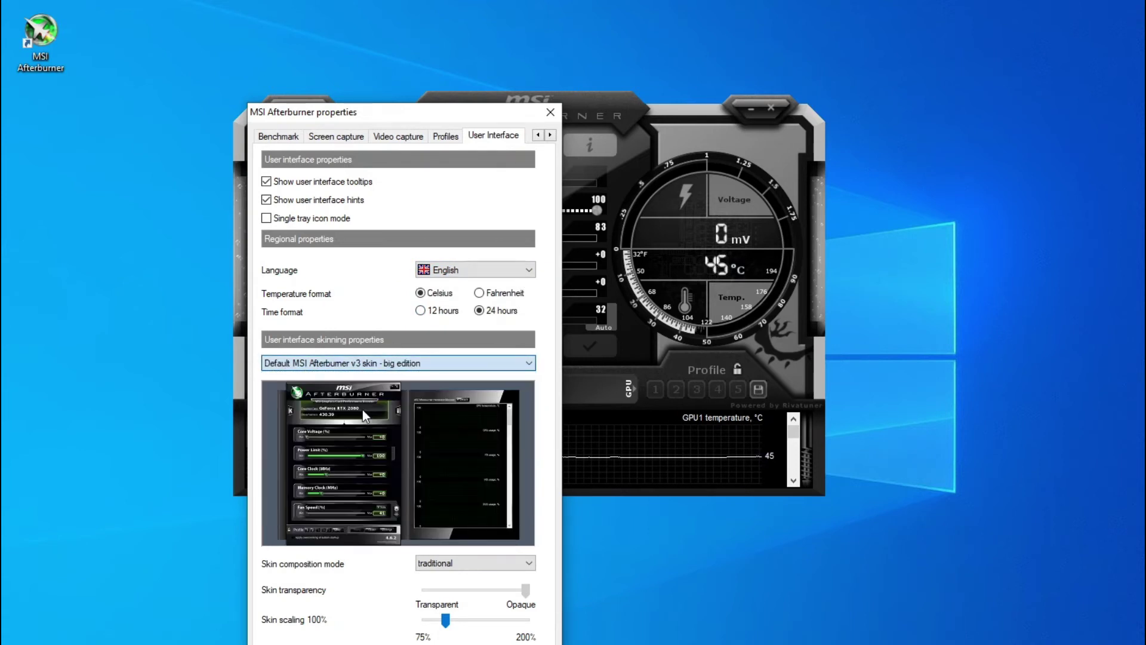
left_click(359, 363)
left_click(370, 396)
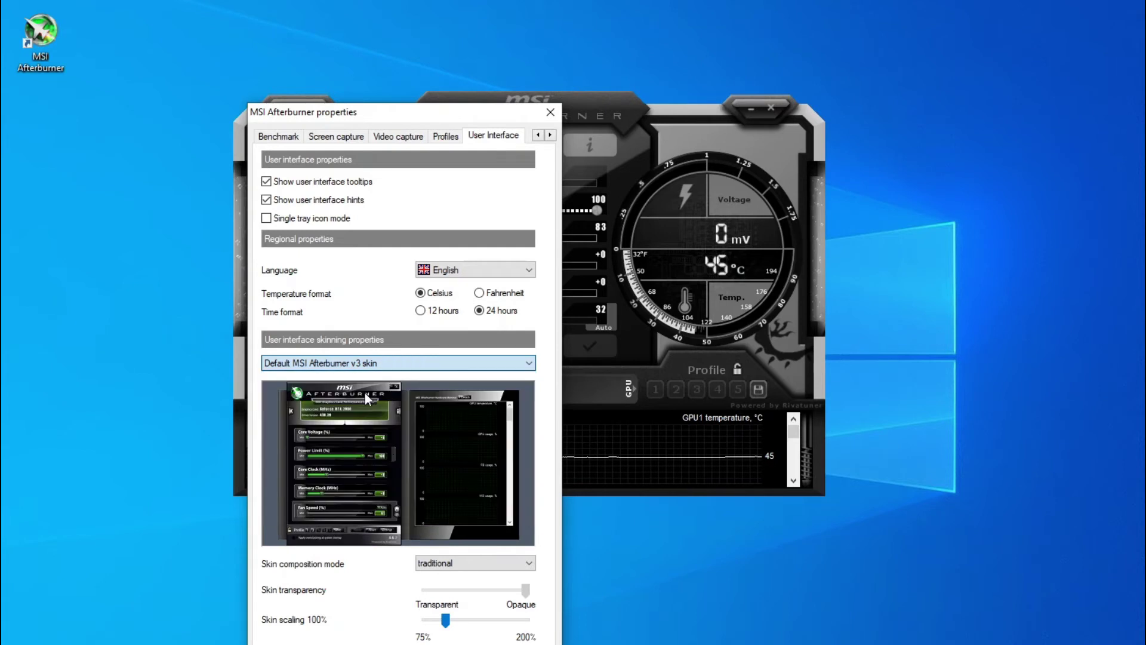
Step: Choose the MSI Lightning Anniversary Afterburner skin by Drerex Design and set the skin composition mode to layered with colorkey
left_click(376, 365)
left_click(363, 476)
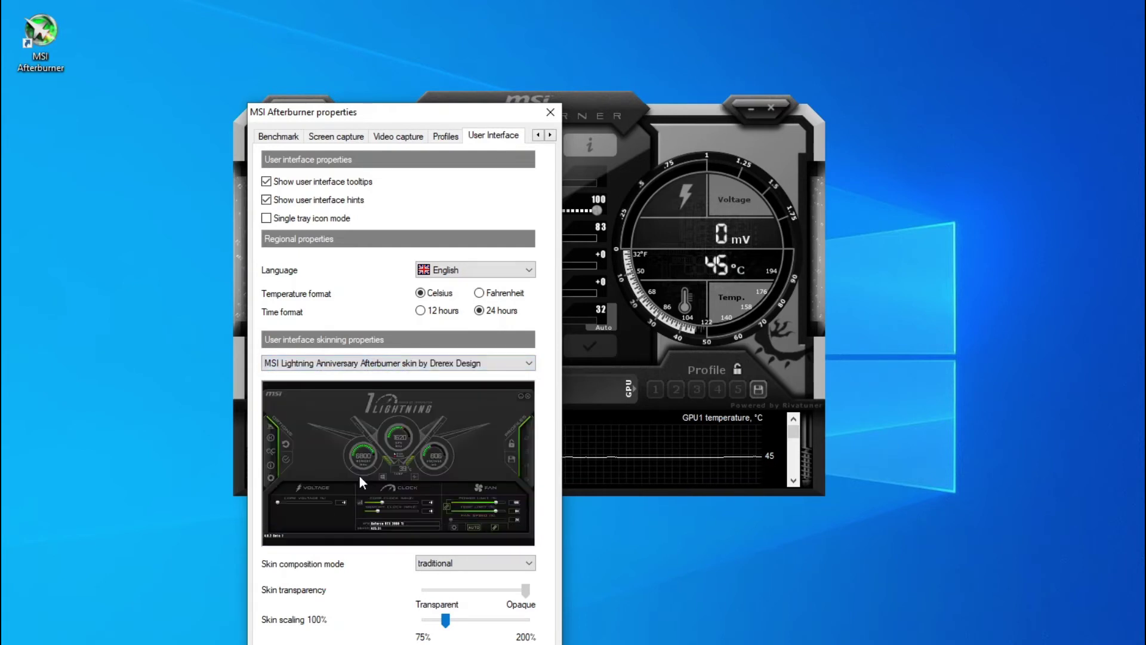
left_click(468, 564)
left_click(461, 587)
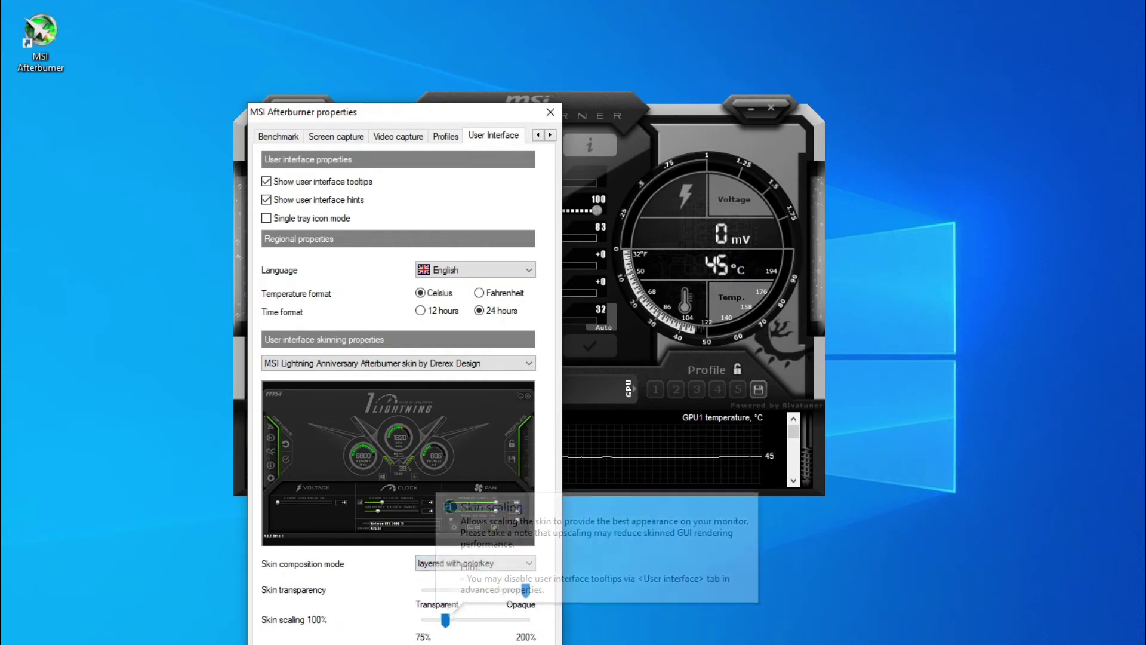
Step: Apply the skin changes, restart MSI Afterburner and reposition its window on the desktop
key("Return")
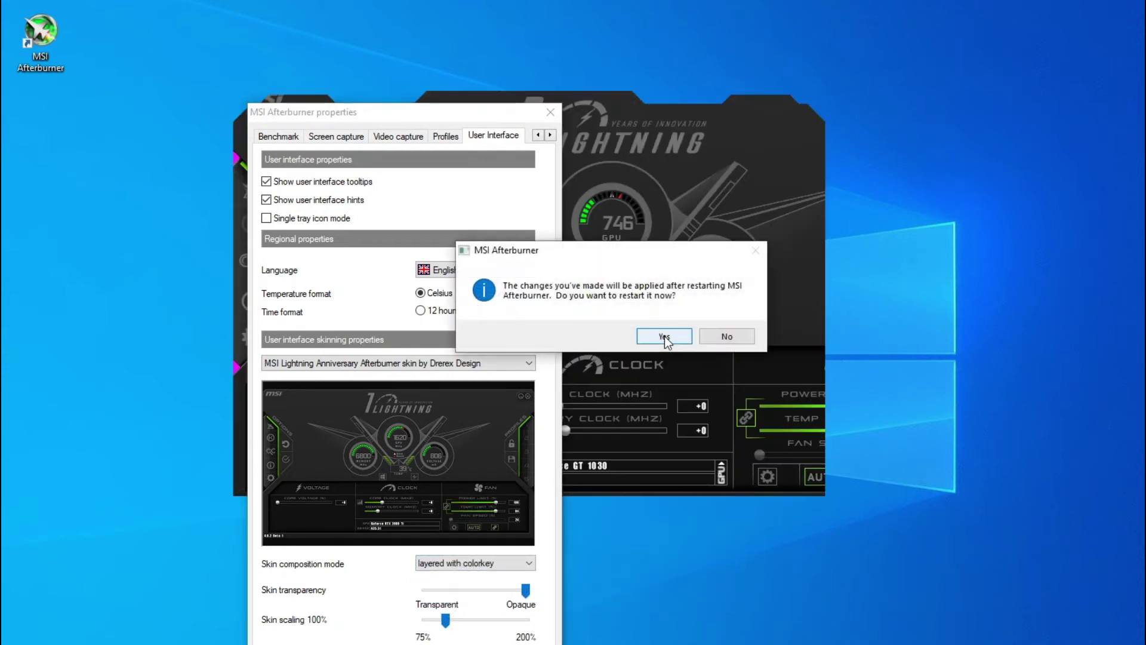
left_click(690, 337)
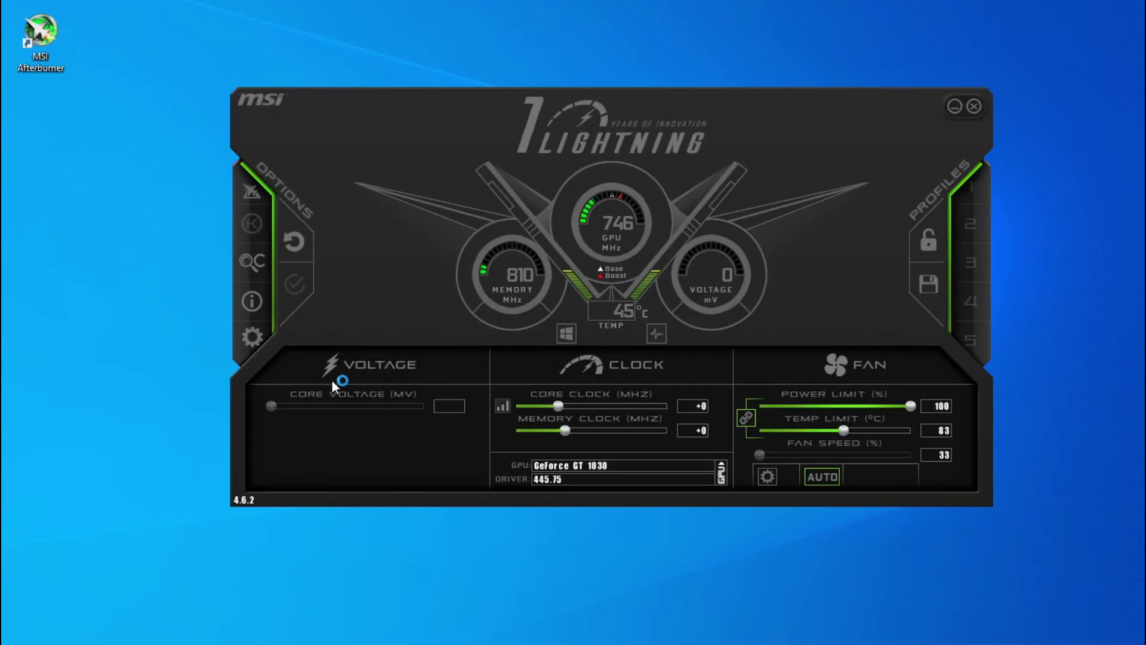
left_click(624, 366)
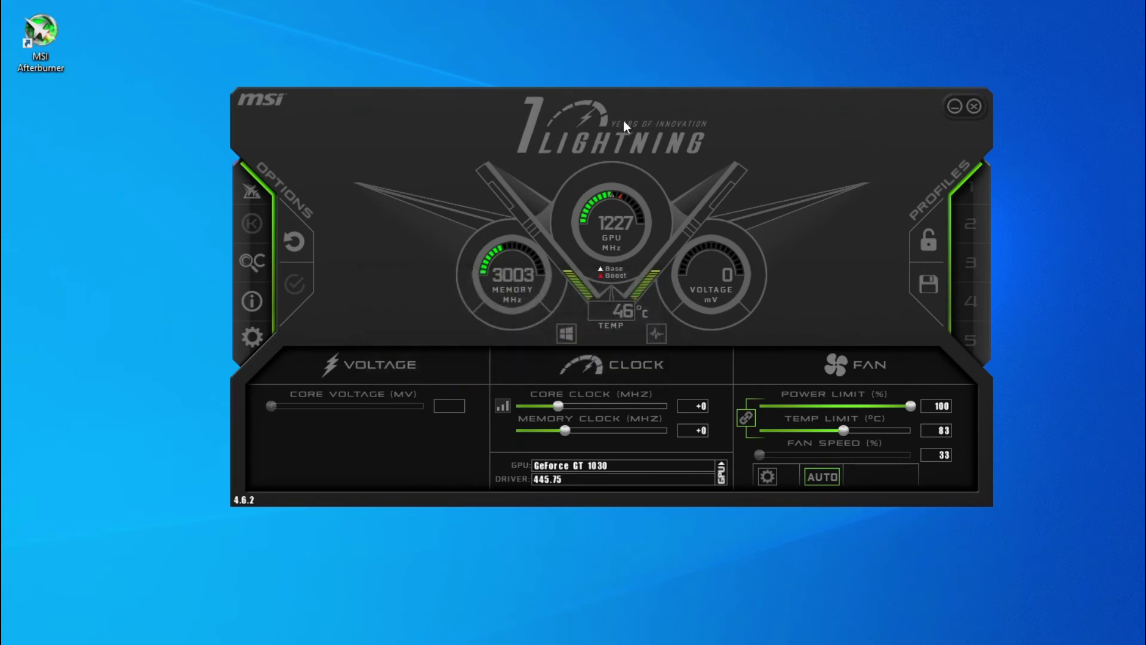
left_click_drag(627, 100, 497, 111)
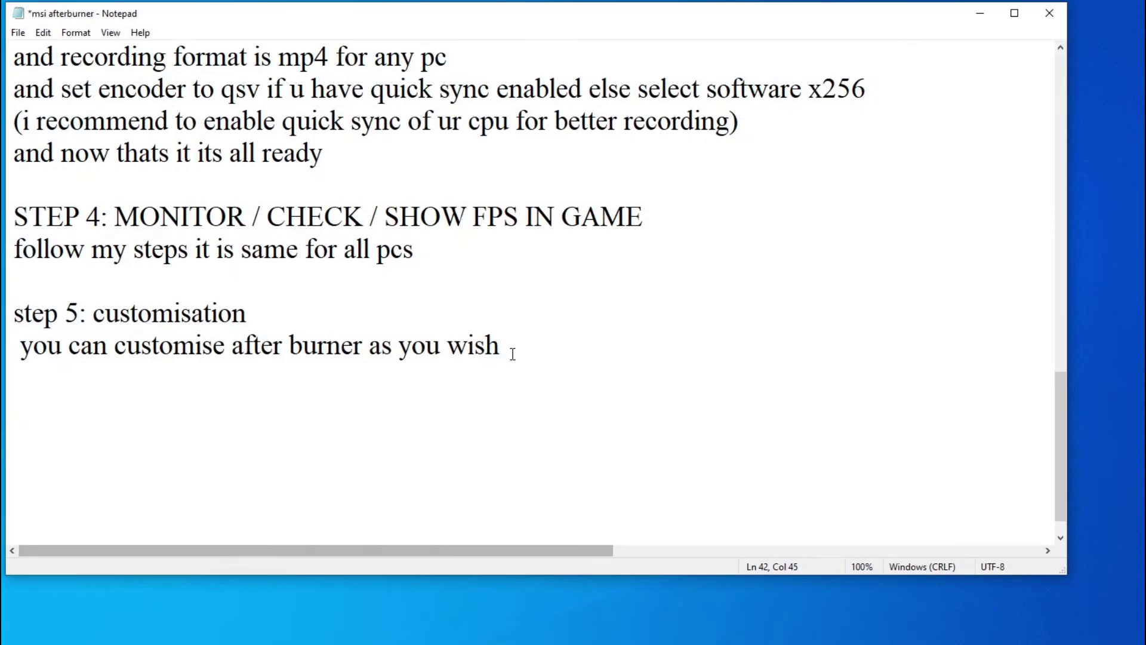
Step: Switch to the Notepad notes, add the line "NOW LETS CHECK RECORDING QUALITY IN GAMES" below the customisation step and minimize the window
key("Return")
key("Return")
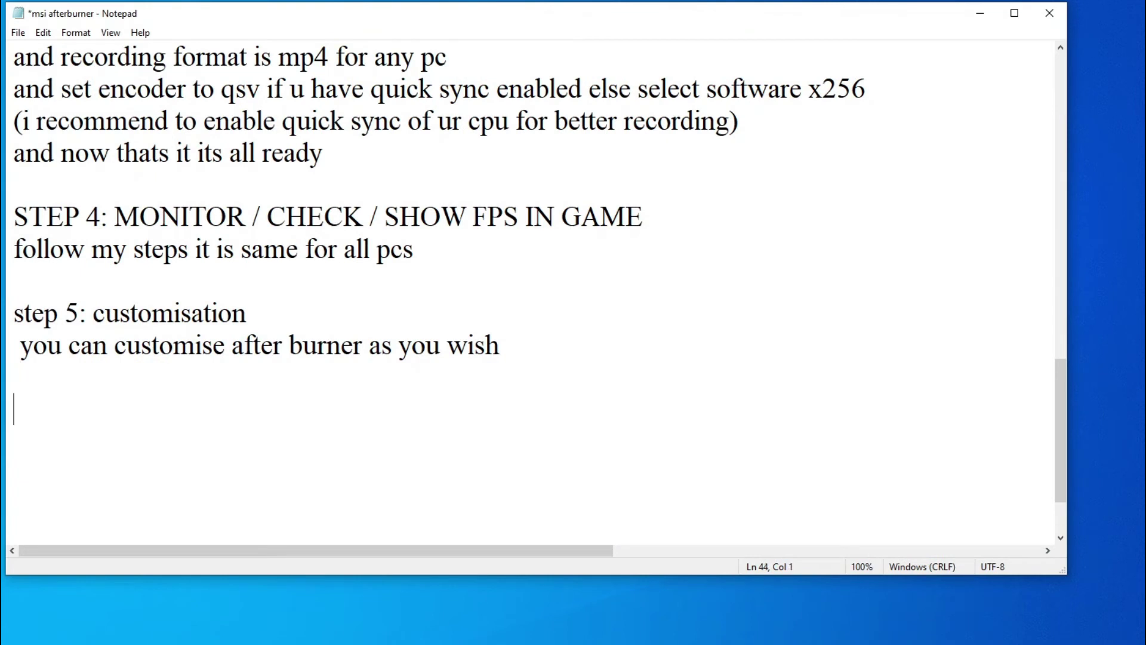
type("NOW L")
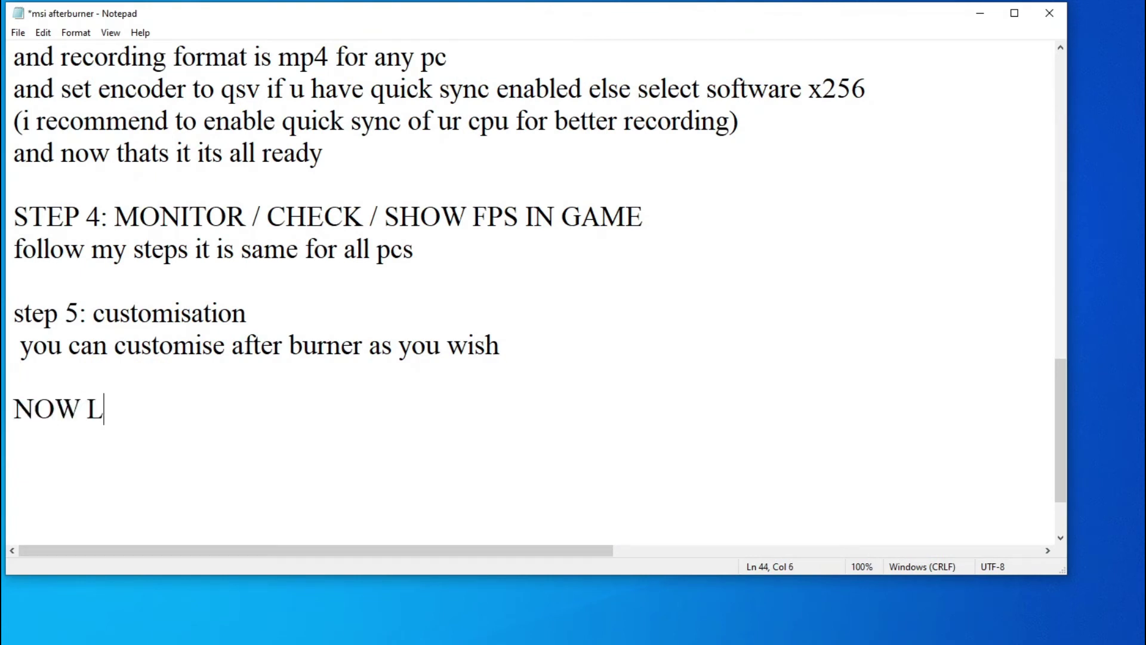
type("ETS C")
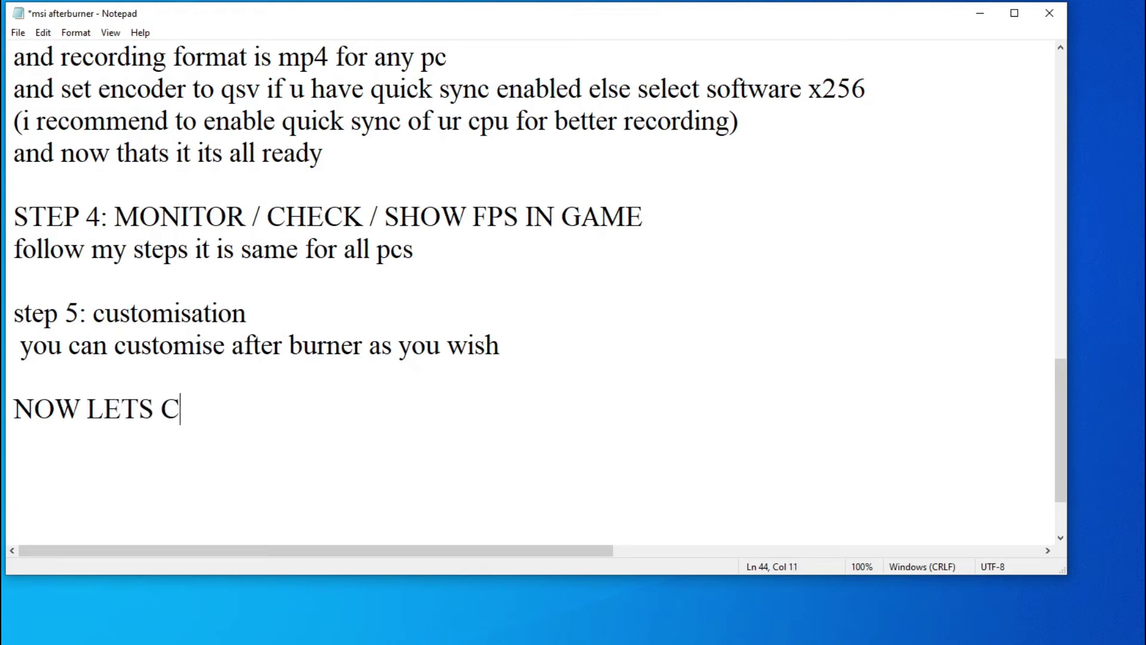
type("HECK ")
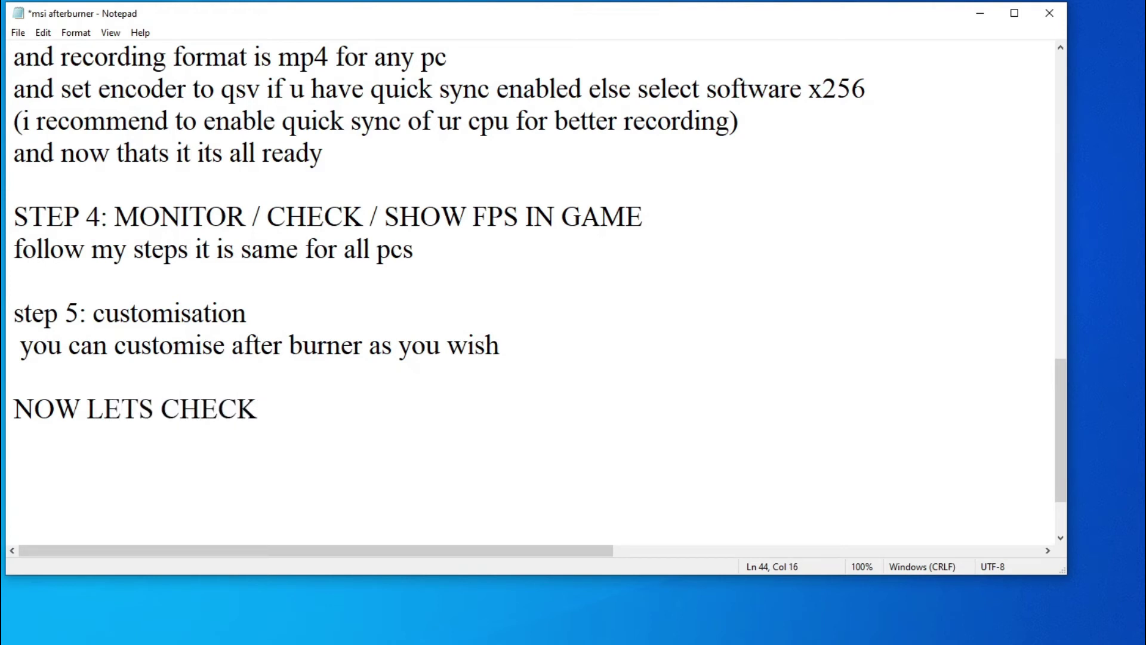
type("RECORD")
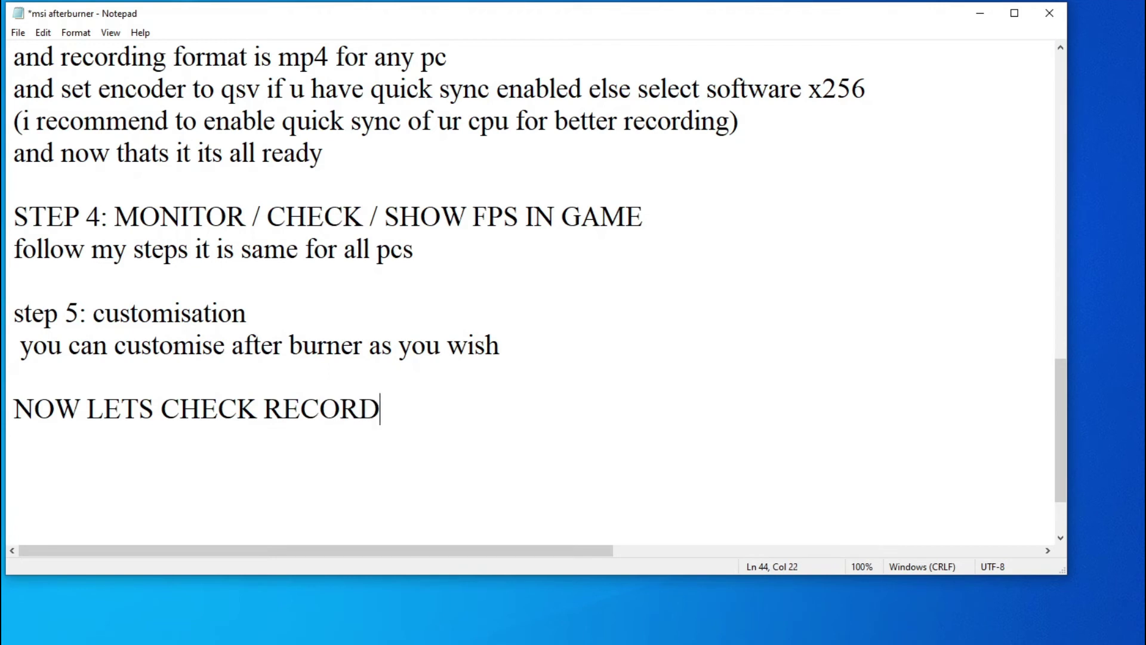
type("ING QY")
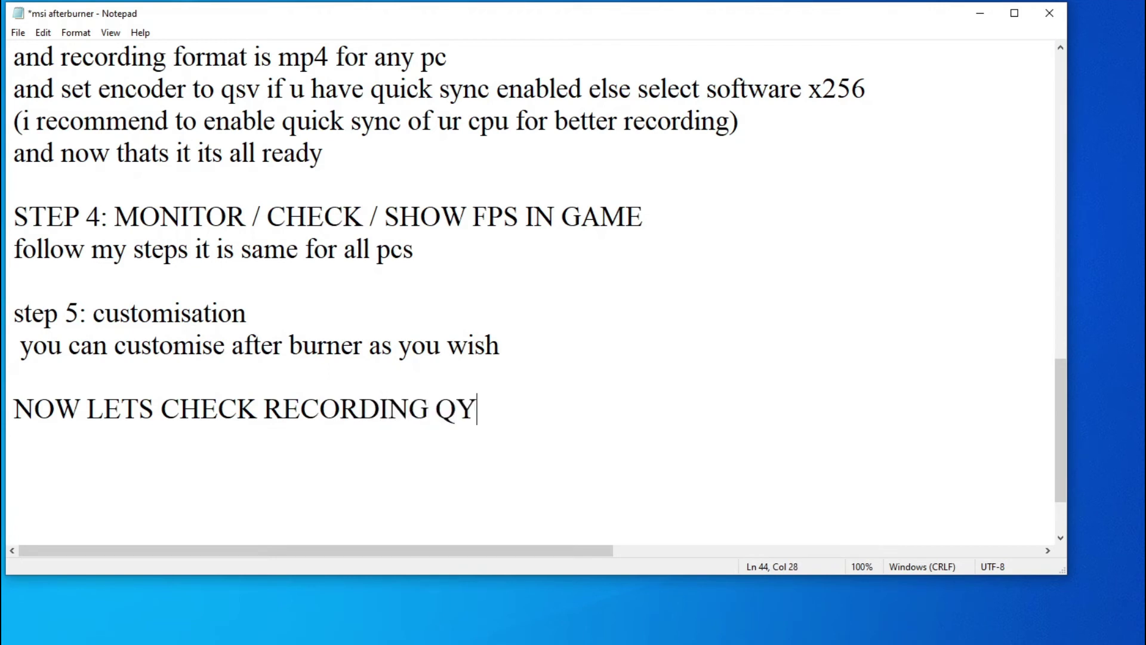
key("BackSpace")
type("UALITY IN ")
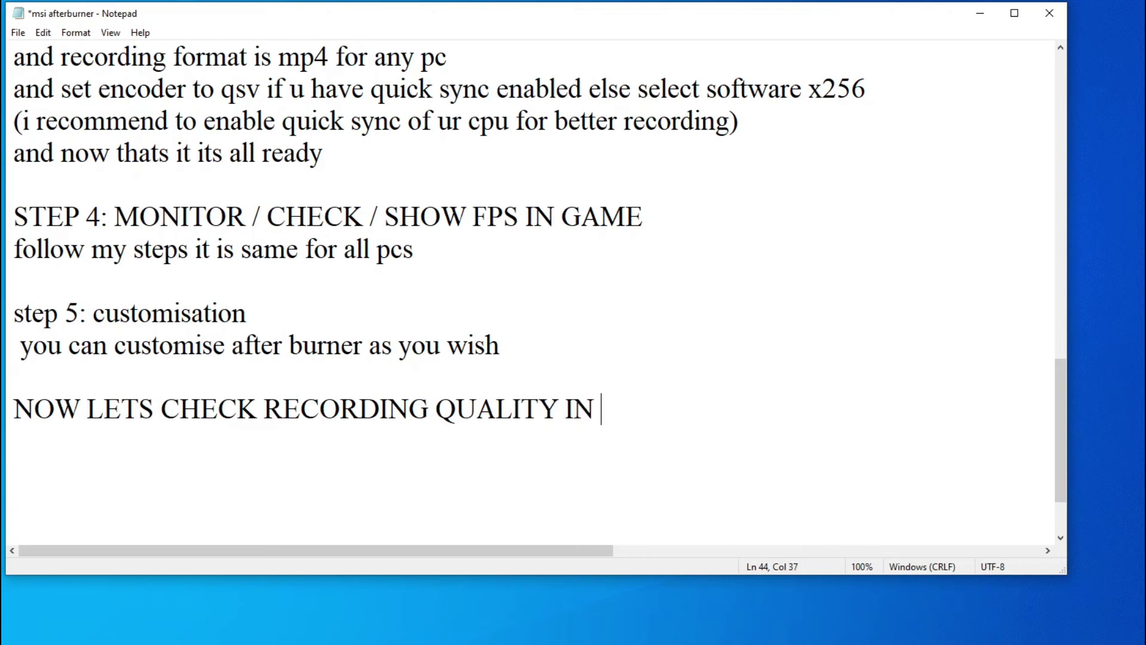
type("GAMES")
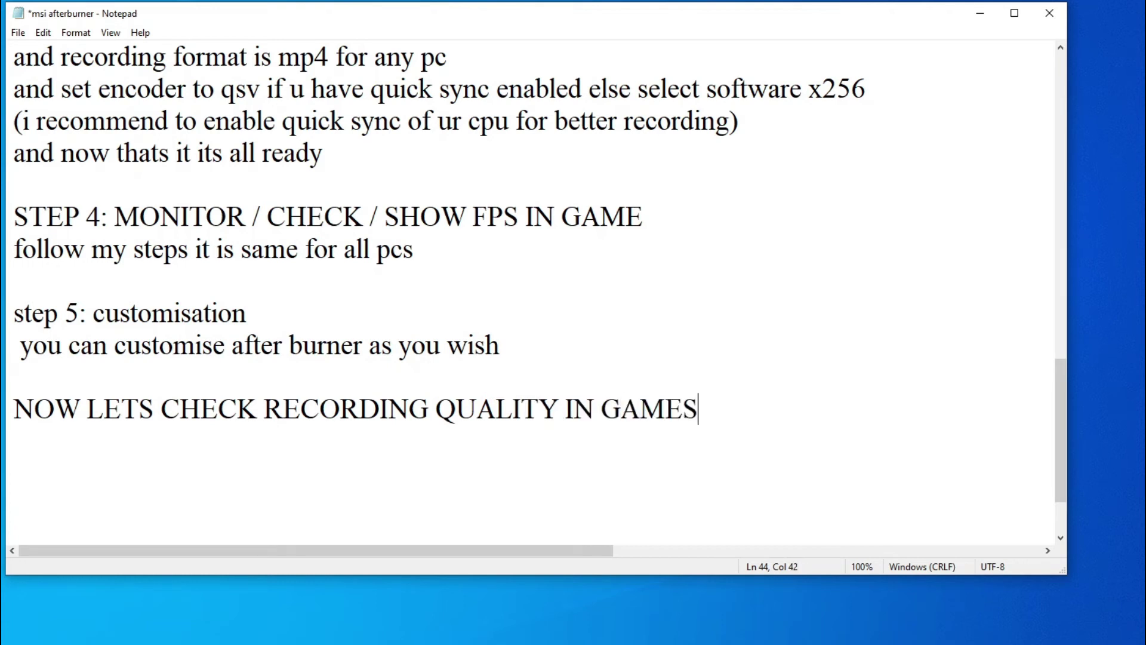
key("Return")
left_click(980, 13)
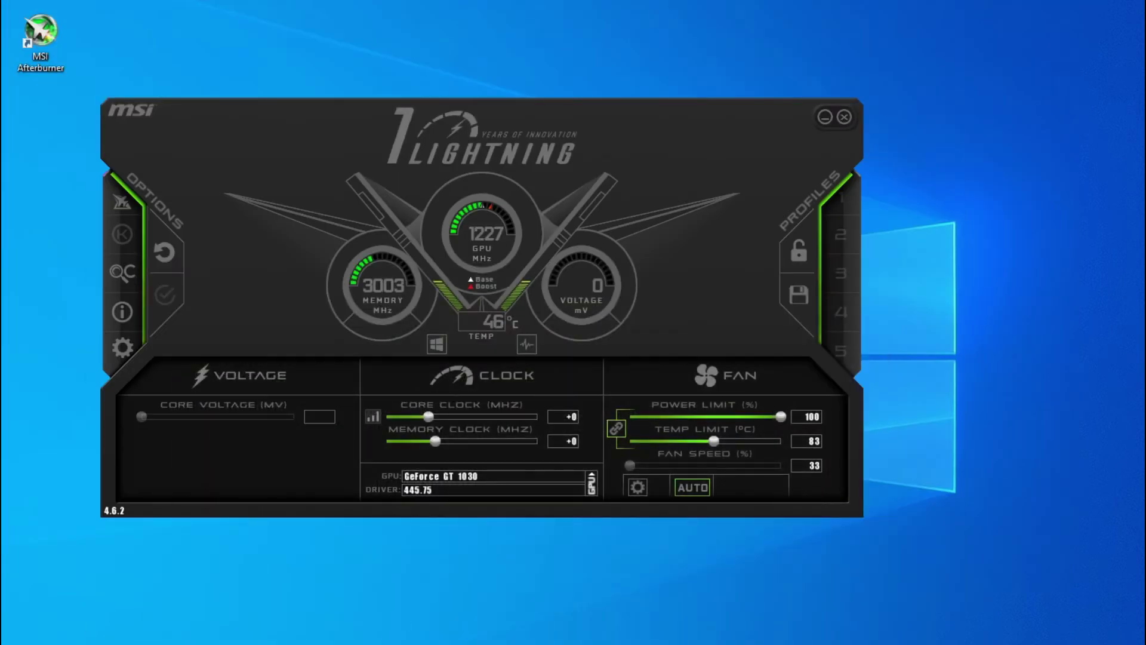
key("alt+Tab")
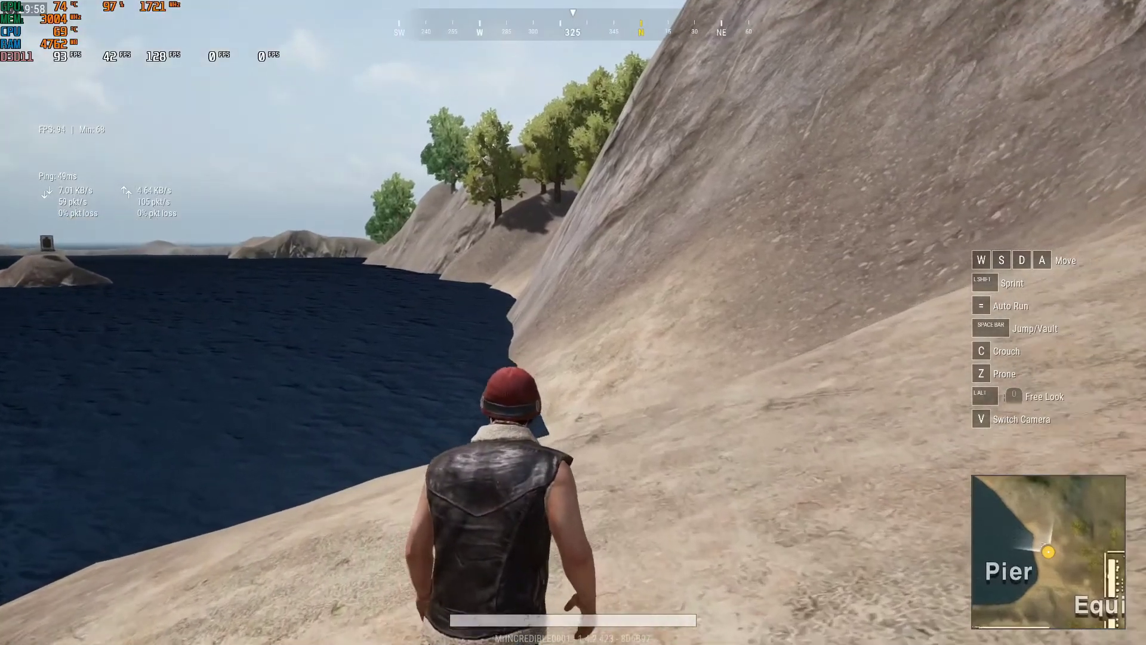
key("w")
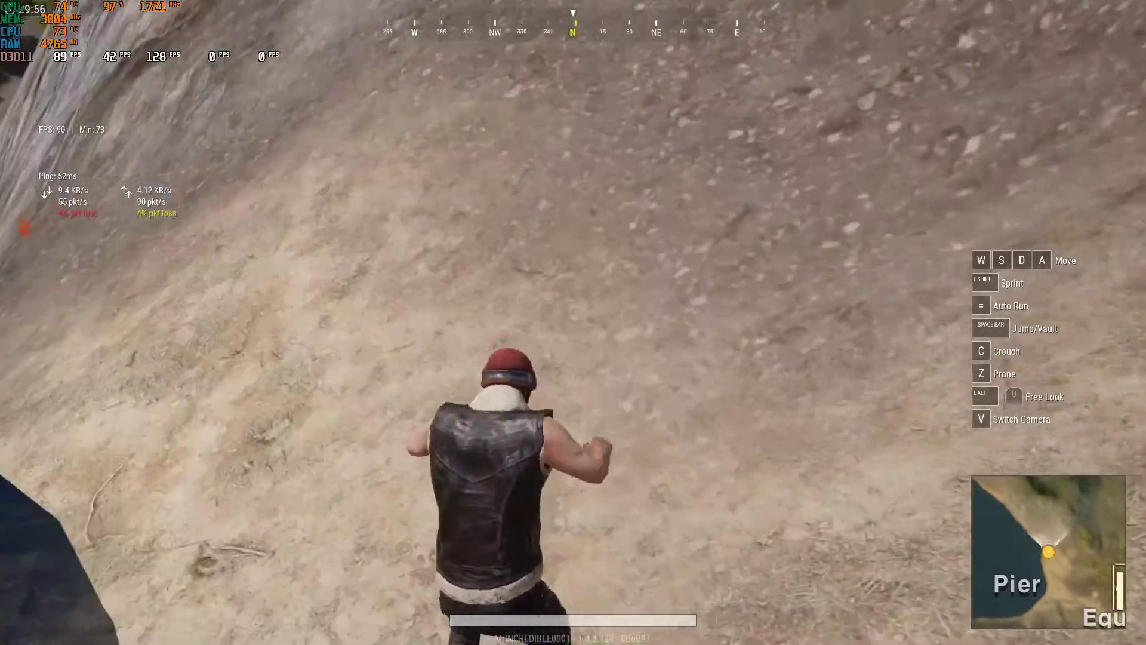
Step: In PUBG Lite, run the character from the pier up past the fence to the shooting range beside the equipment area
key("w")
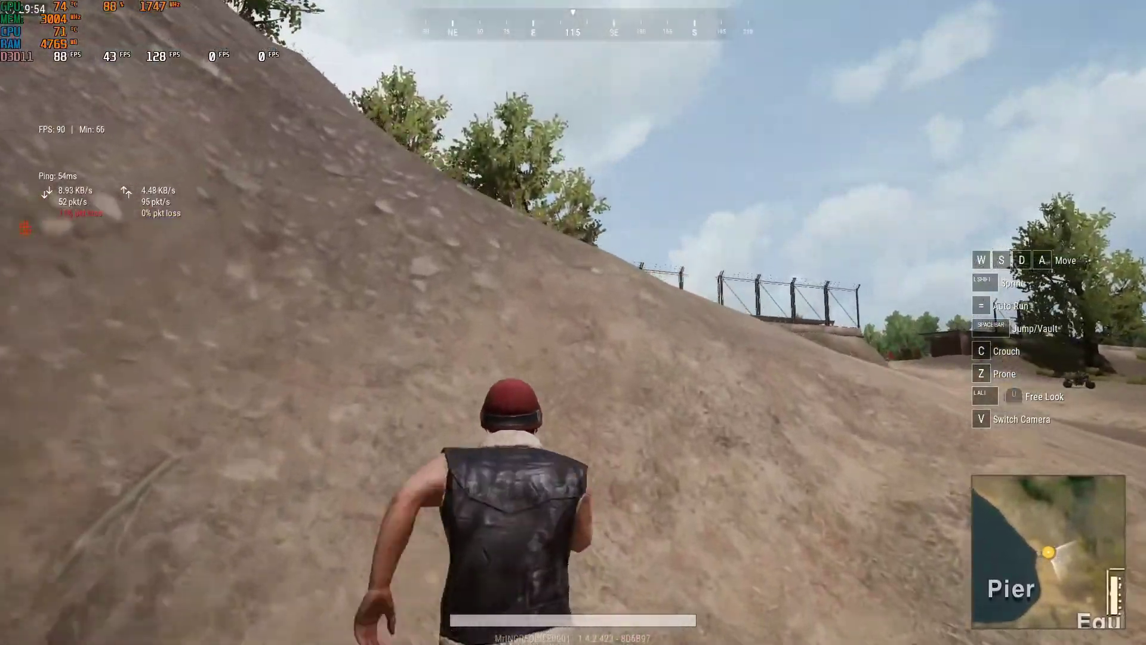
key("w")
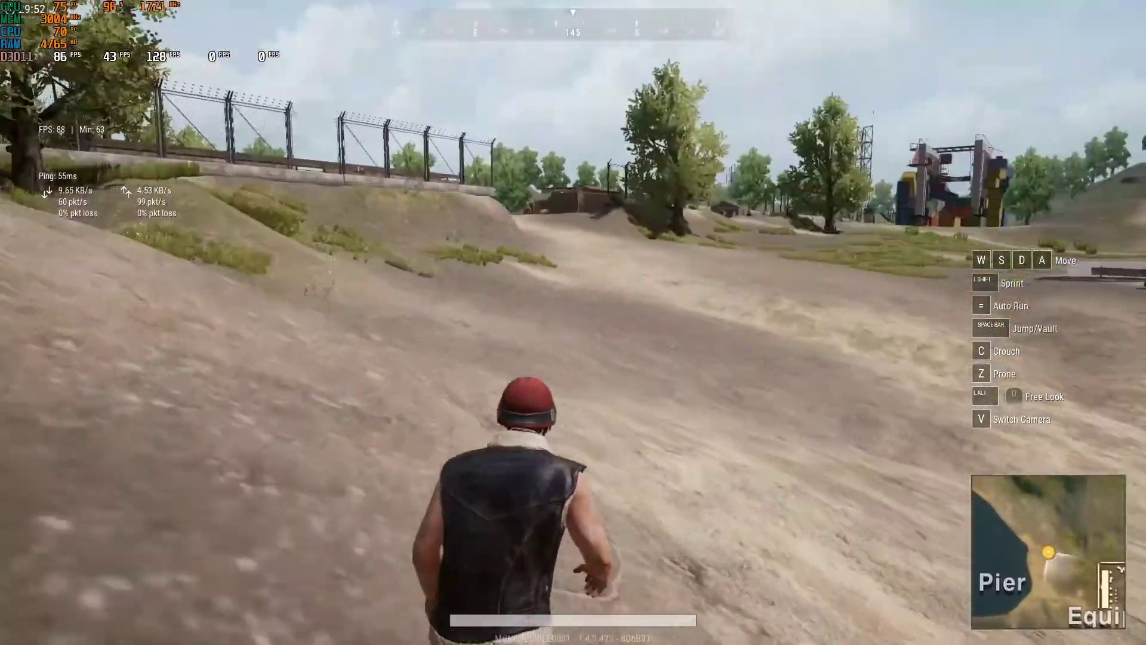
key("w")
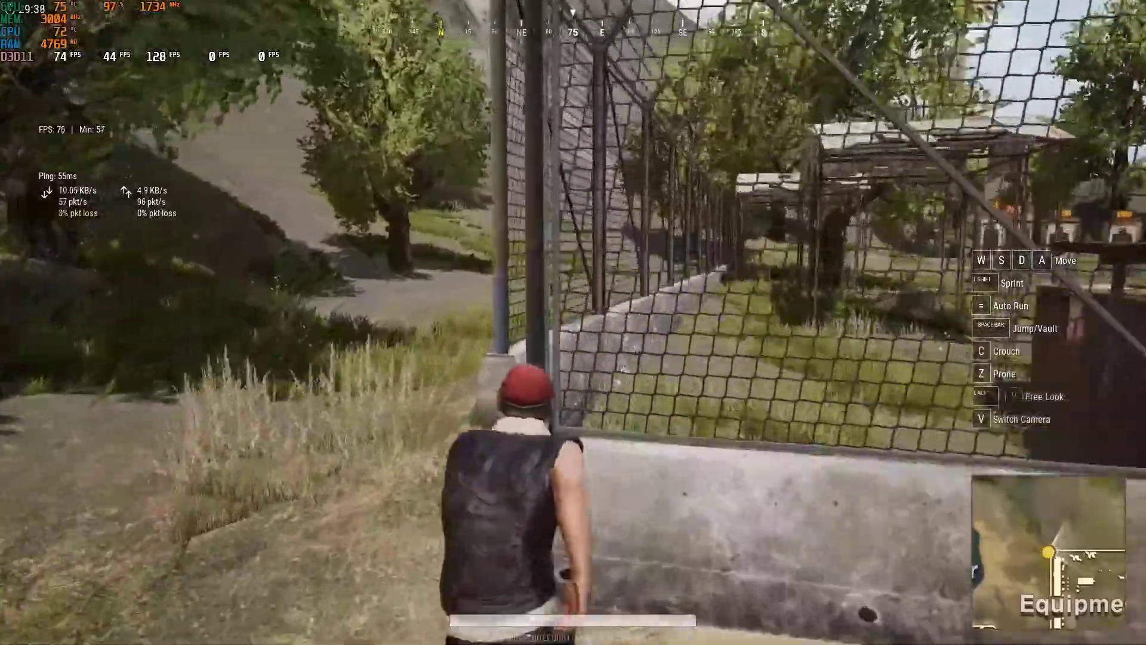
key("w")
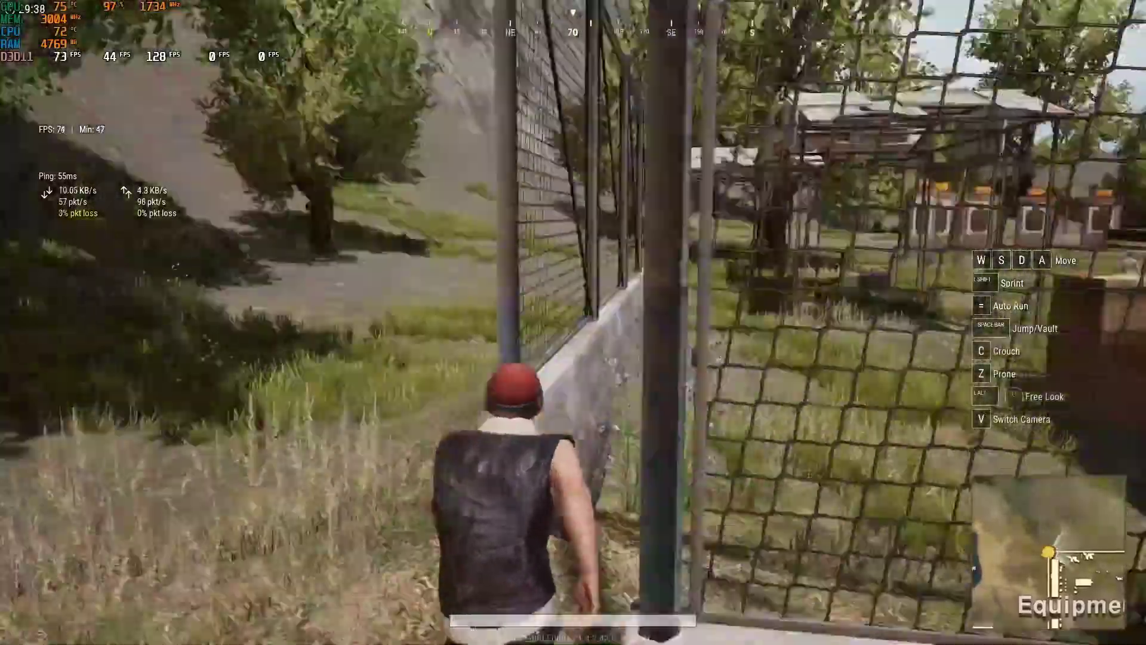
key("w")
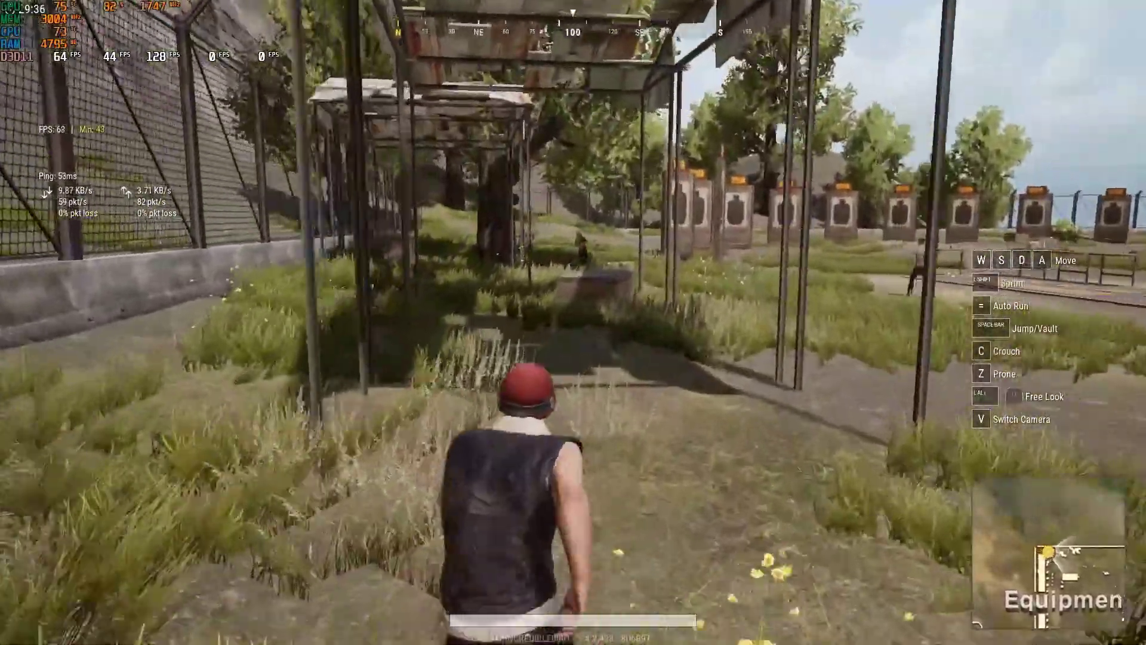
key("w")
key("space")
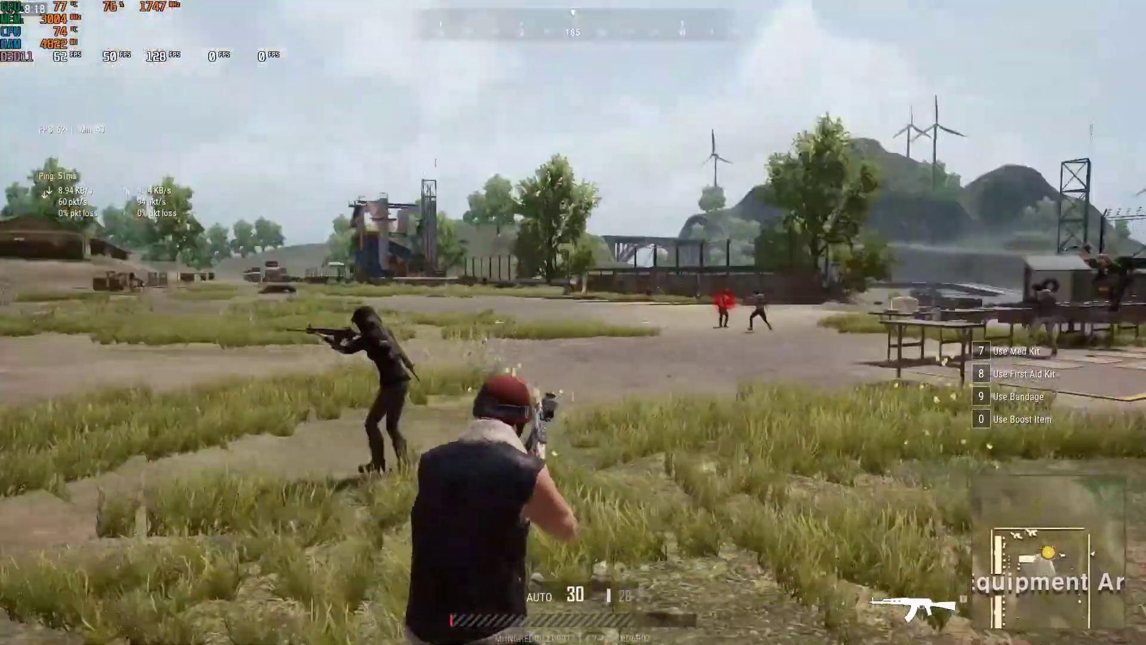
Step: Fire the scoped rifle at the distant players near the wall, reload it and move forward towards the tables
right_click(573, 323)
left_click(573, 322)
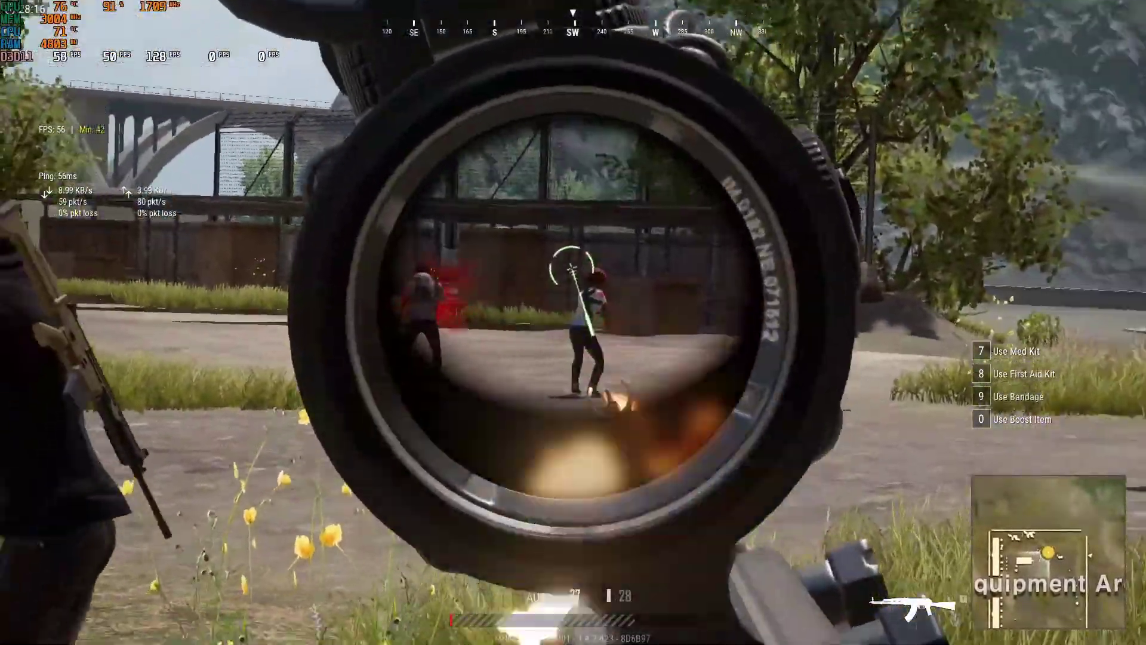
left_click(573, 322)
right_click(573, 323)
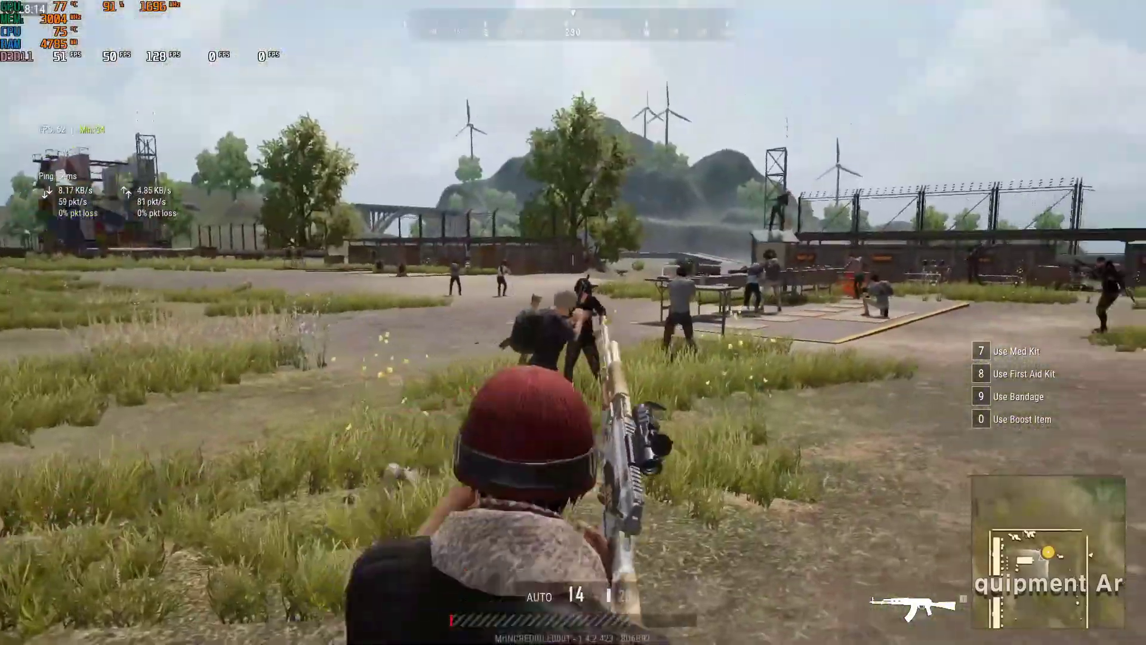
key("r")
key("w")
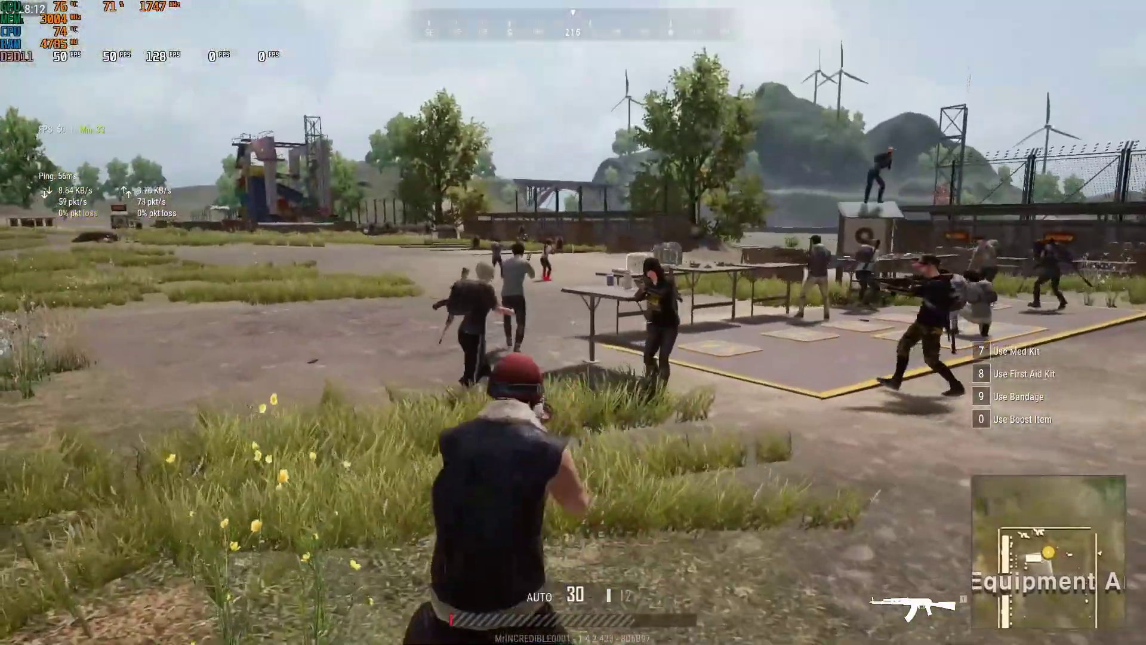
Step: Aim through the scope again and fire bursts at the players running across the open ground, lowering the scope after each burst
right_click(573, 322)
left_click(573, 323)
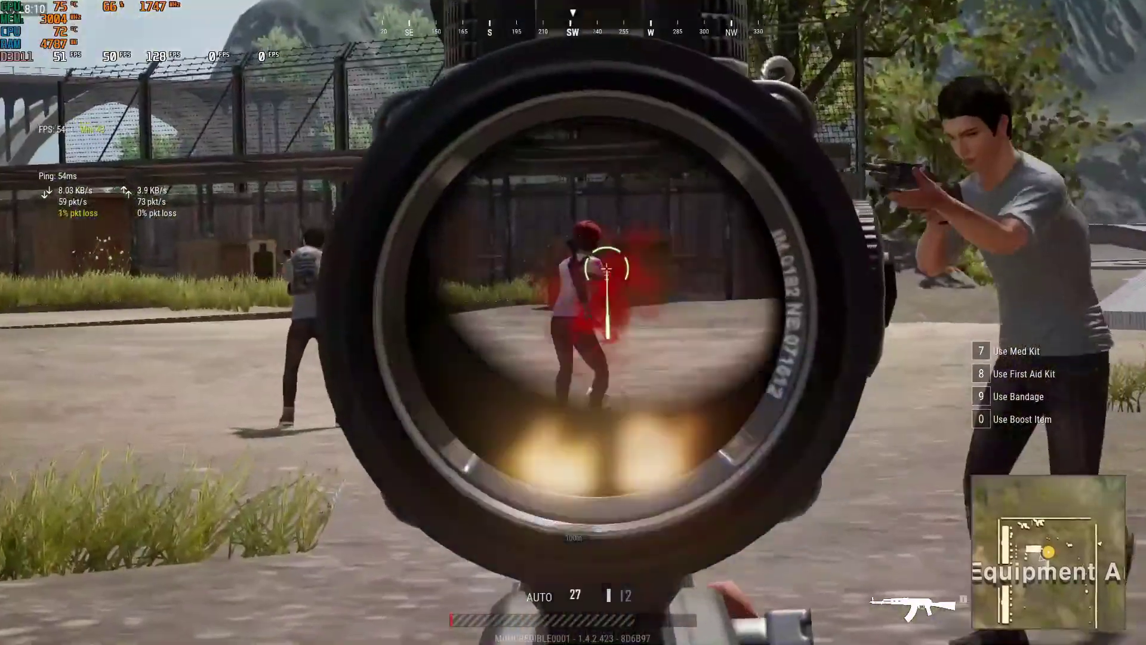
right_click(573, 323)
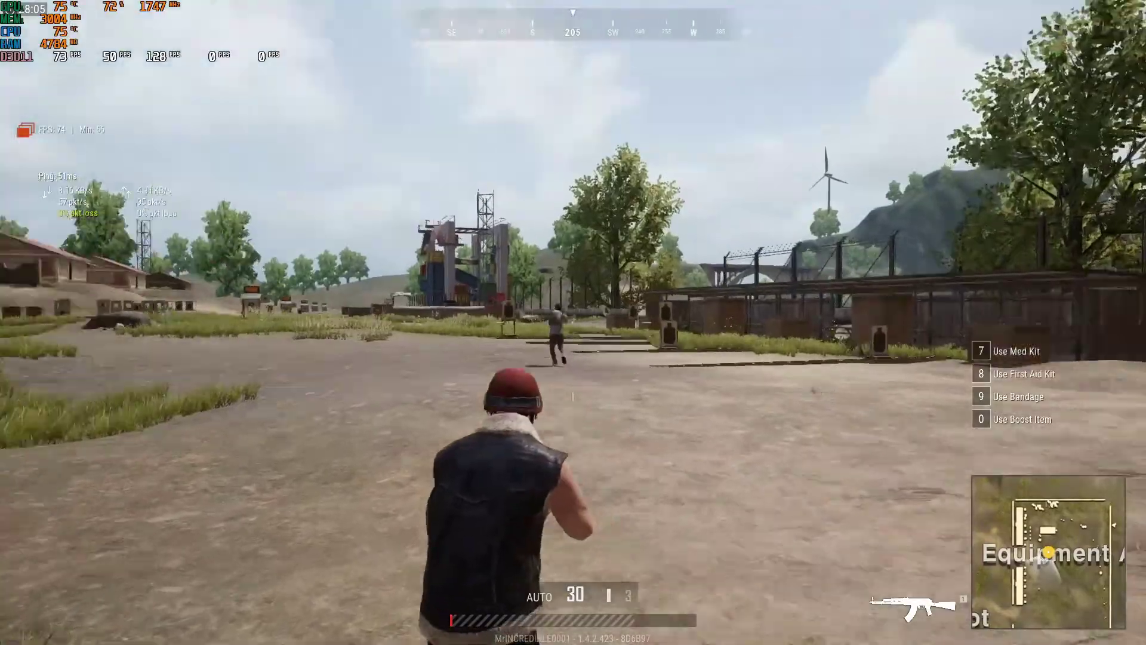
right_click(573, 322)
left_click(573, 322)
left_click(573, 323)
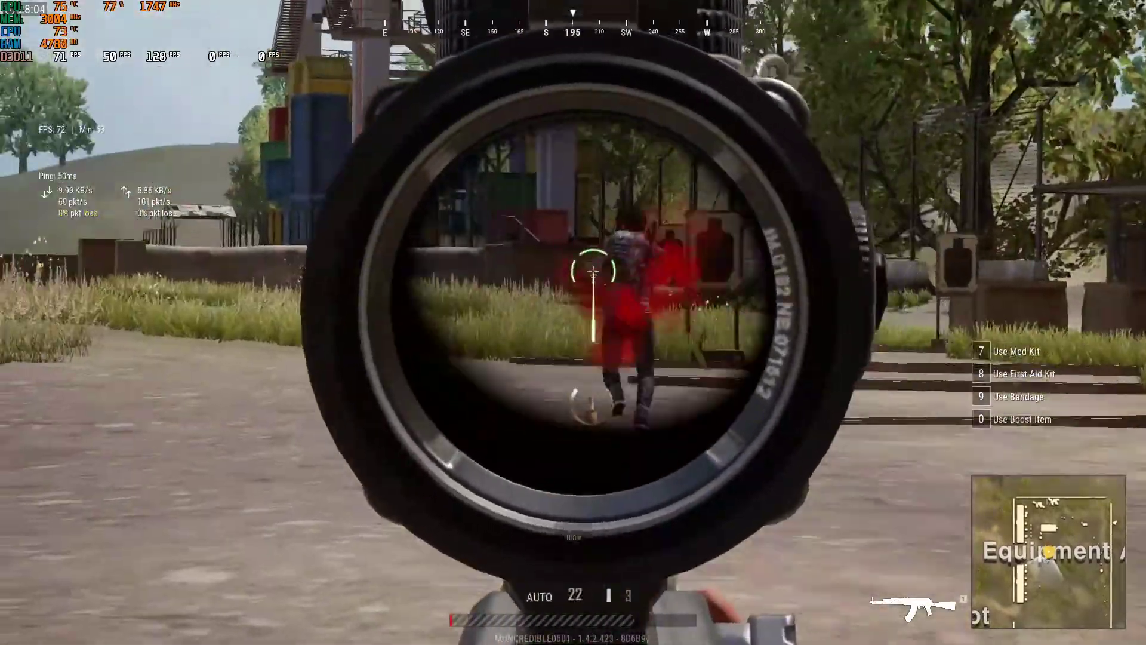
right_click(573, 322)
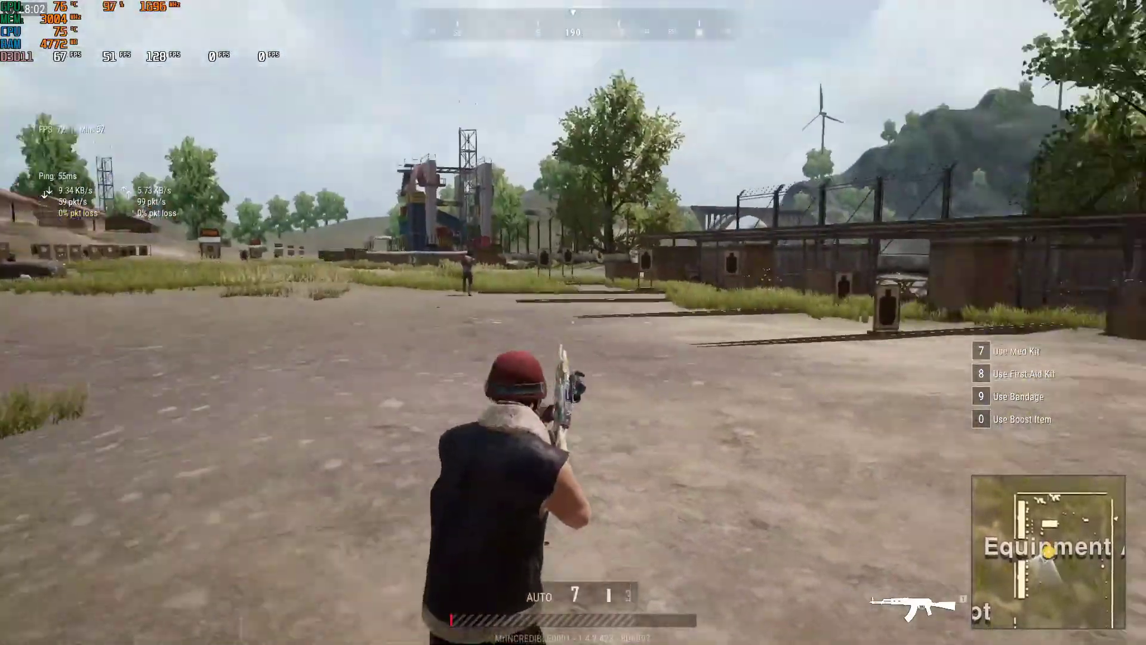
Step: Open the game's system menu and exit to the desktop, confirming the exit
key("Escape")
key("Escape")
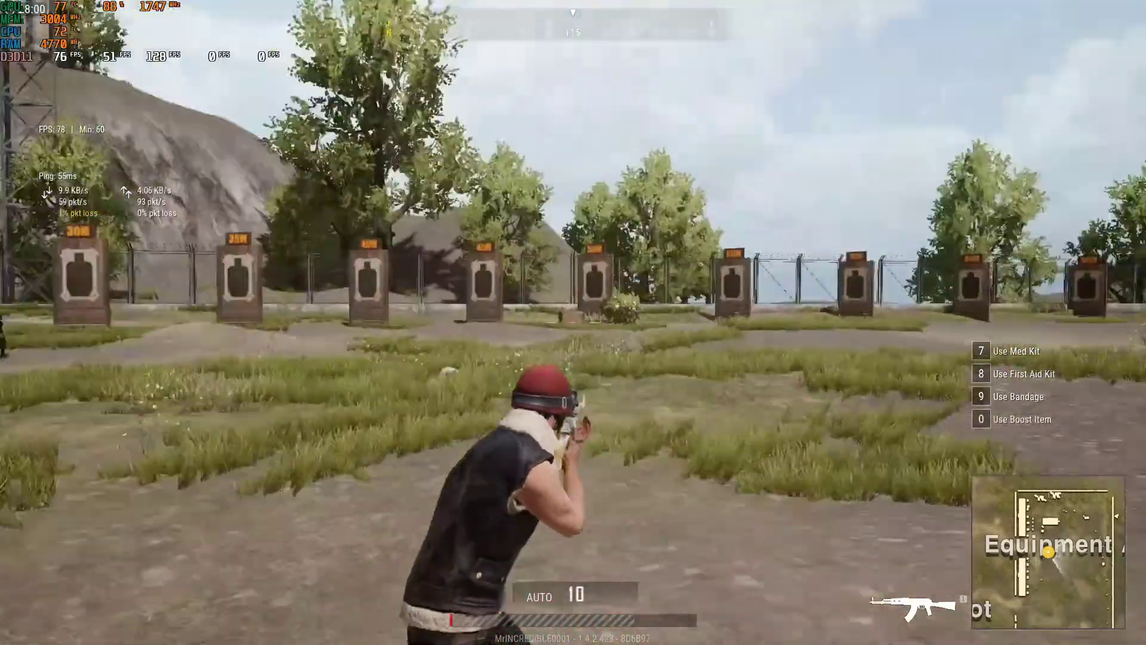
key("Escape")
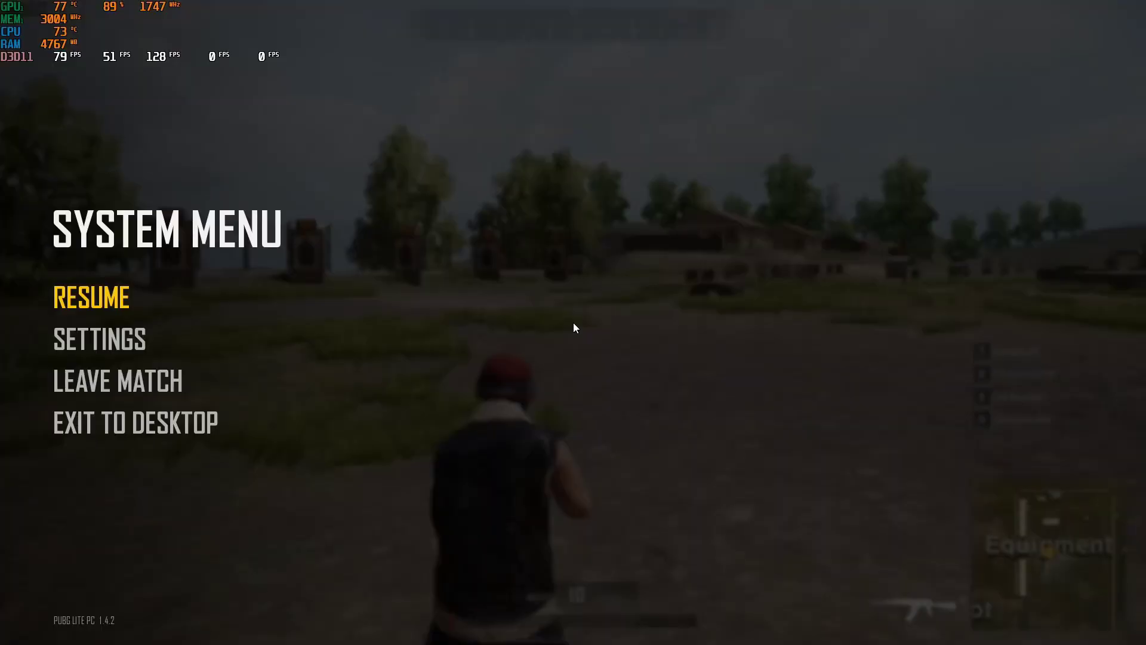
left_click(210, 419)
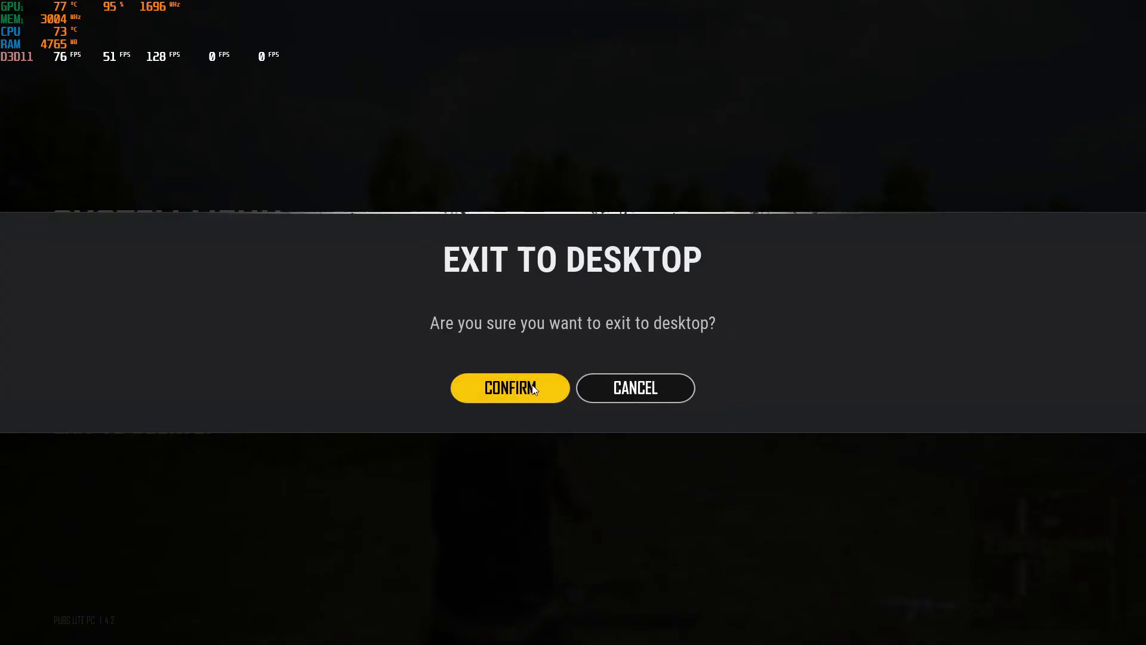
left_click(533, 388)
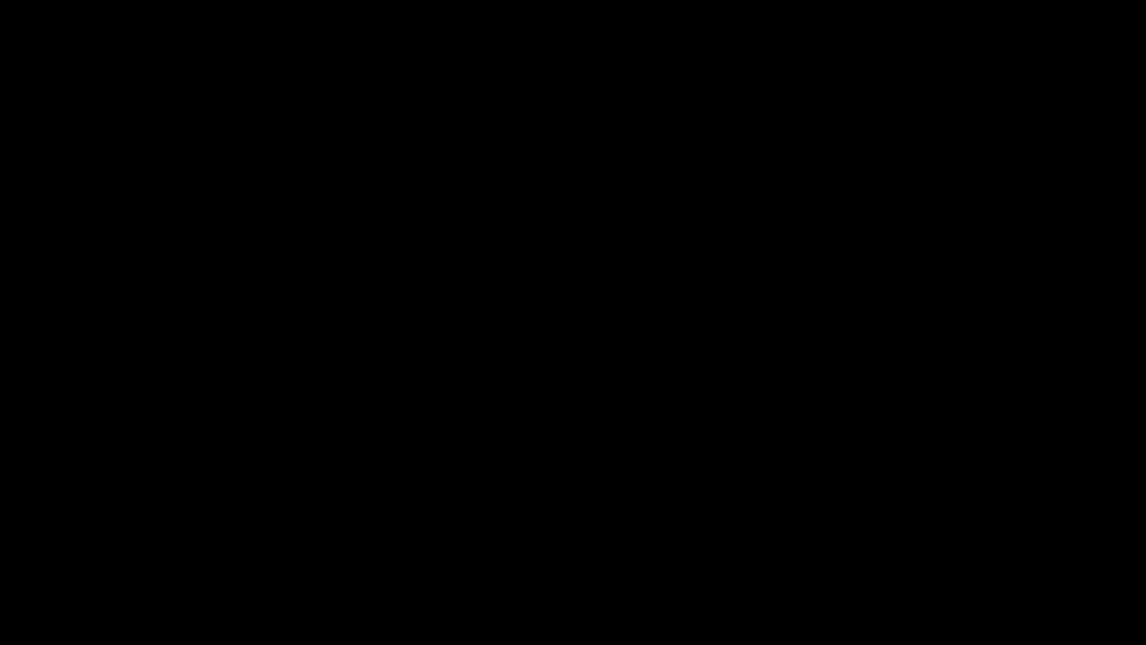